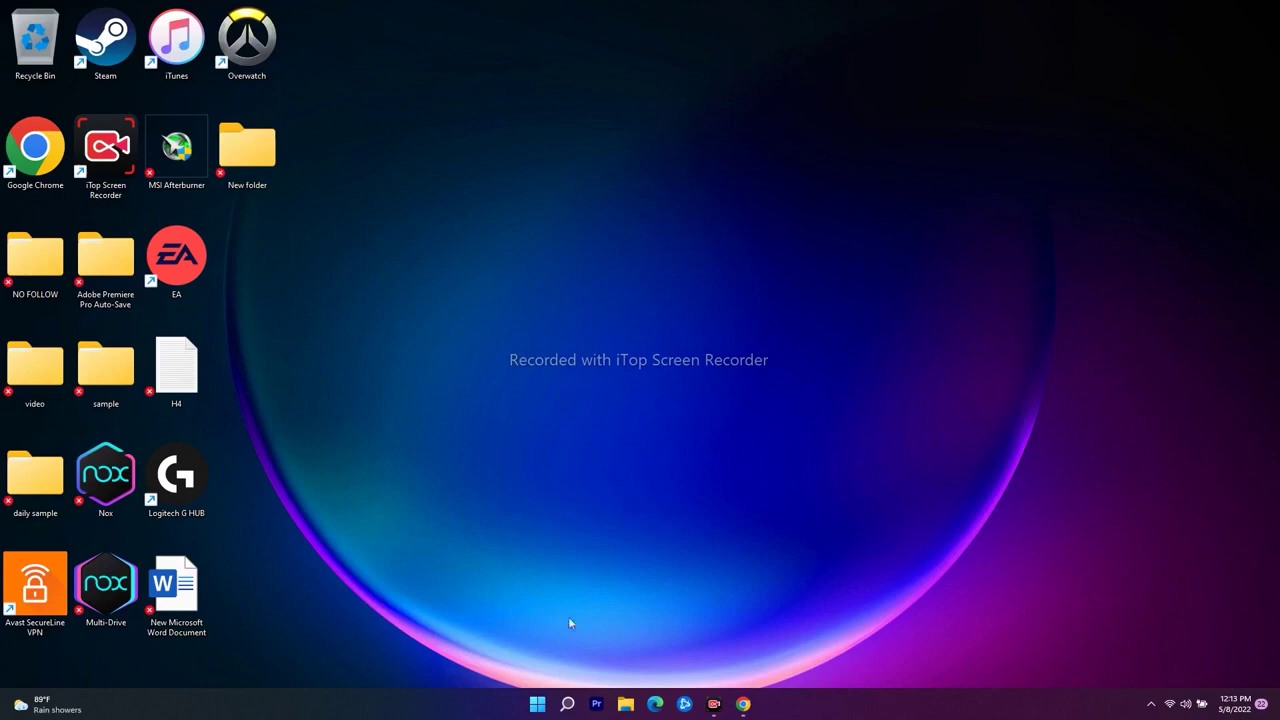
Launch the Microsoft Store and the Xbox app, leaving the Store in view with Xbox minimized.
left_click(567, 704)
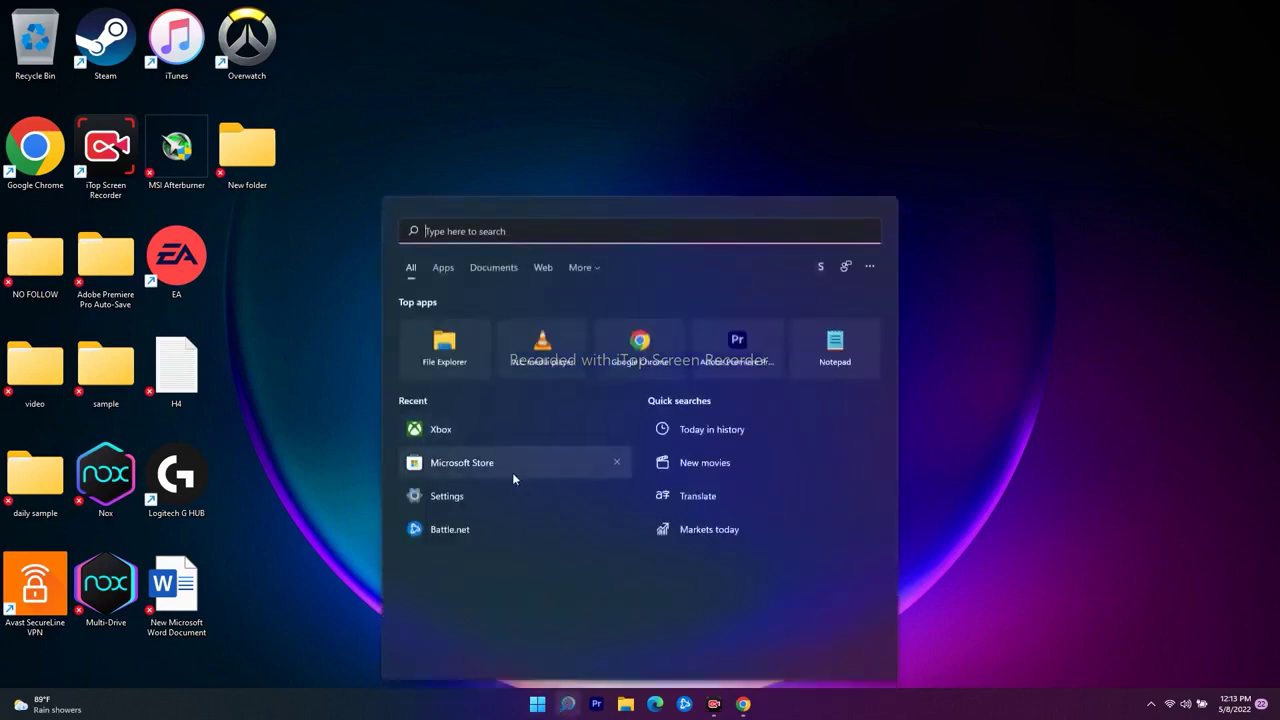
left_click(512, 479)
left_click(549, 708)
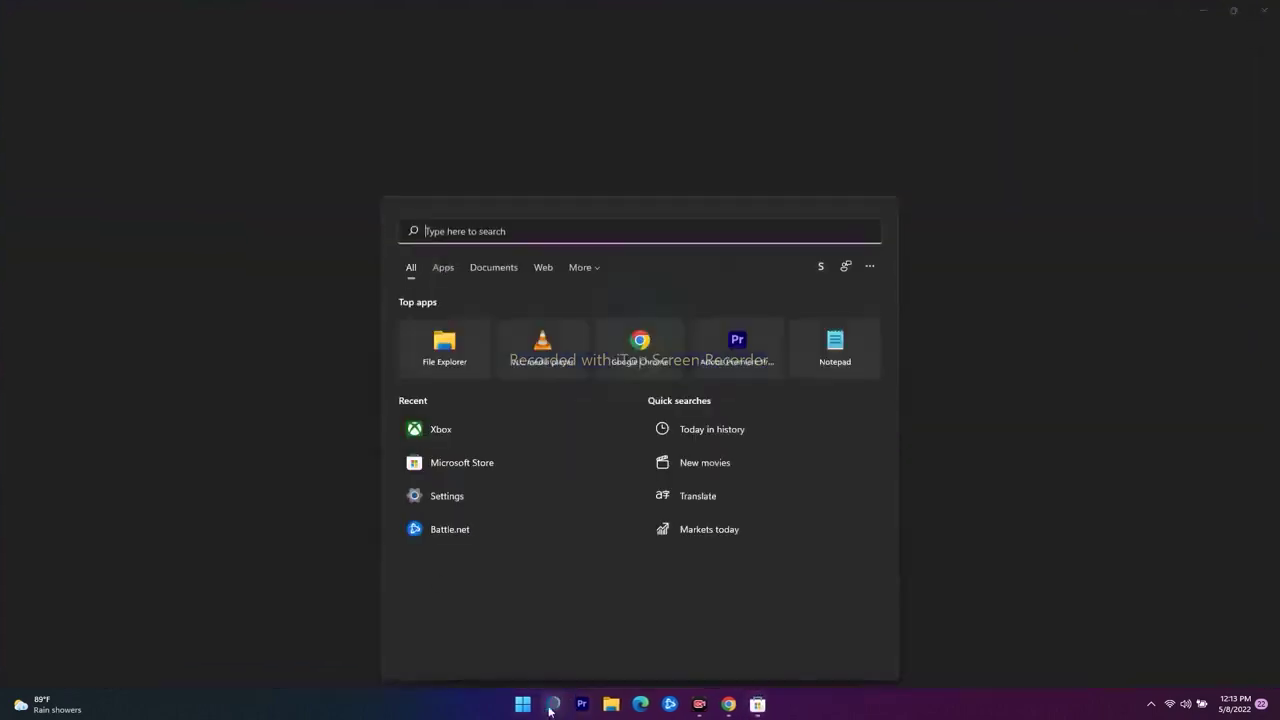
left_click(472, 430)
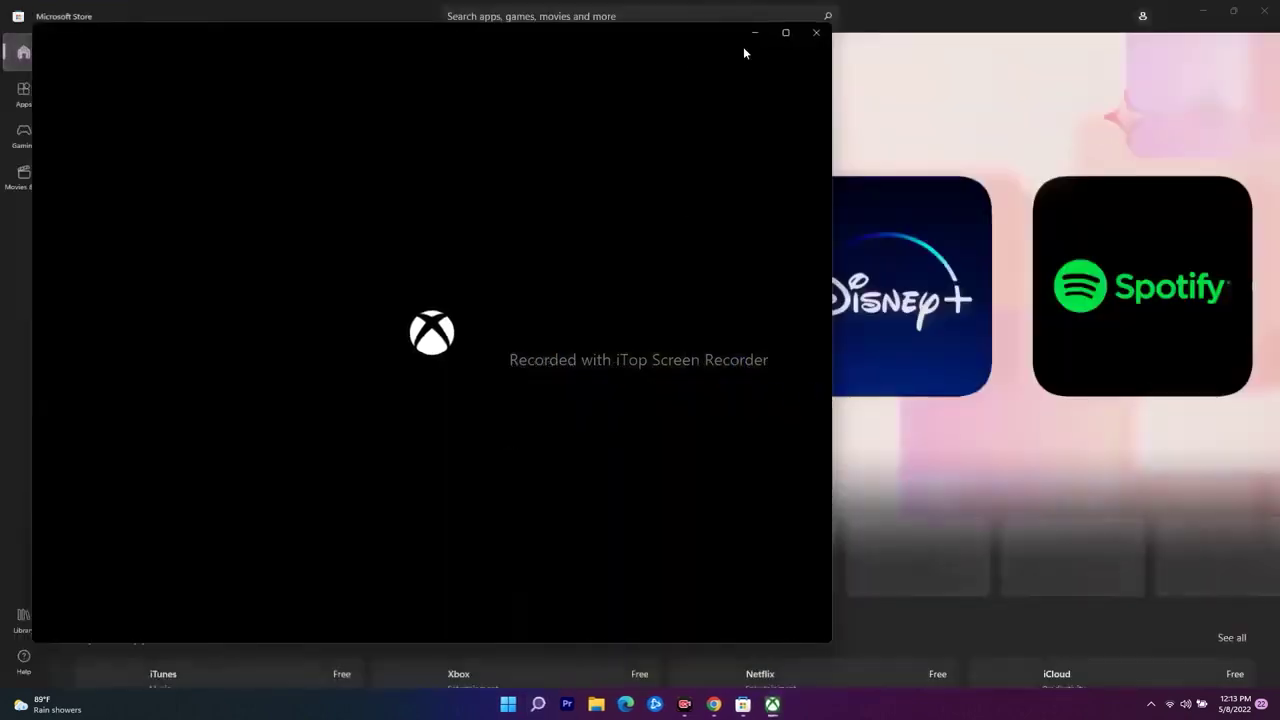
left_click(785, 33)
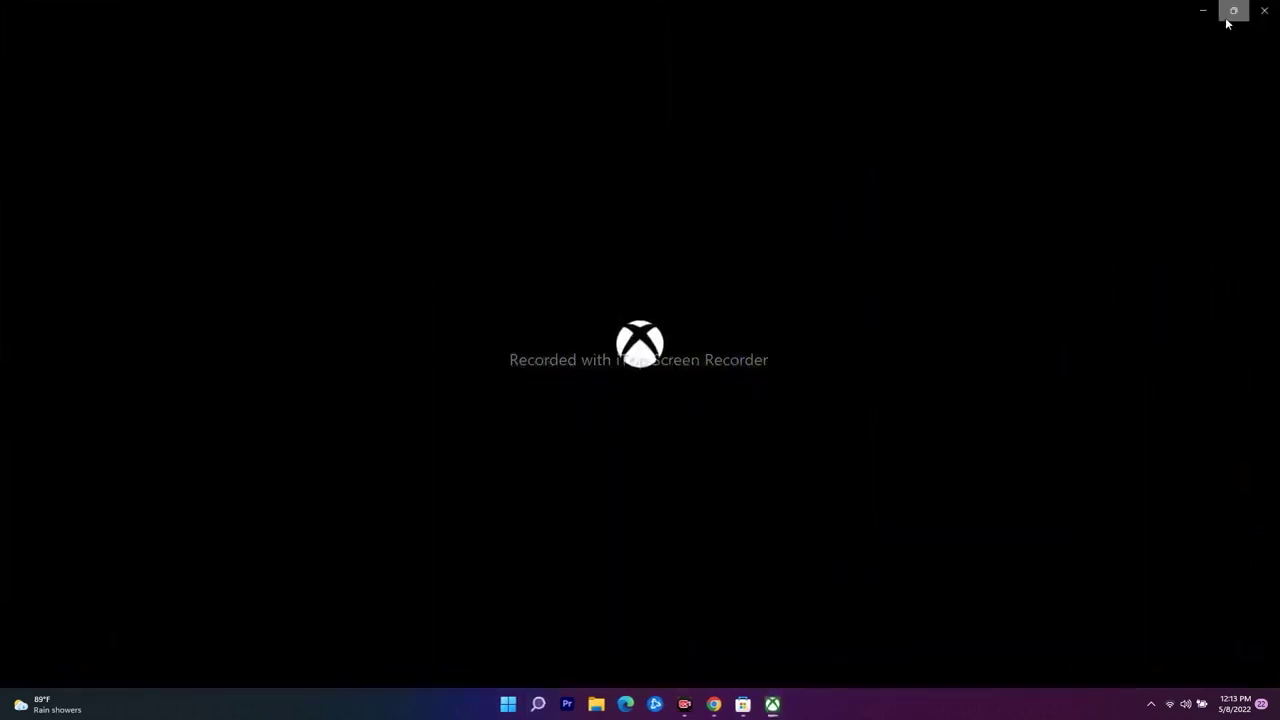
left_click(1200, 12)
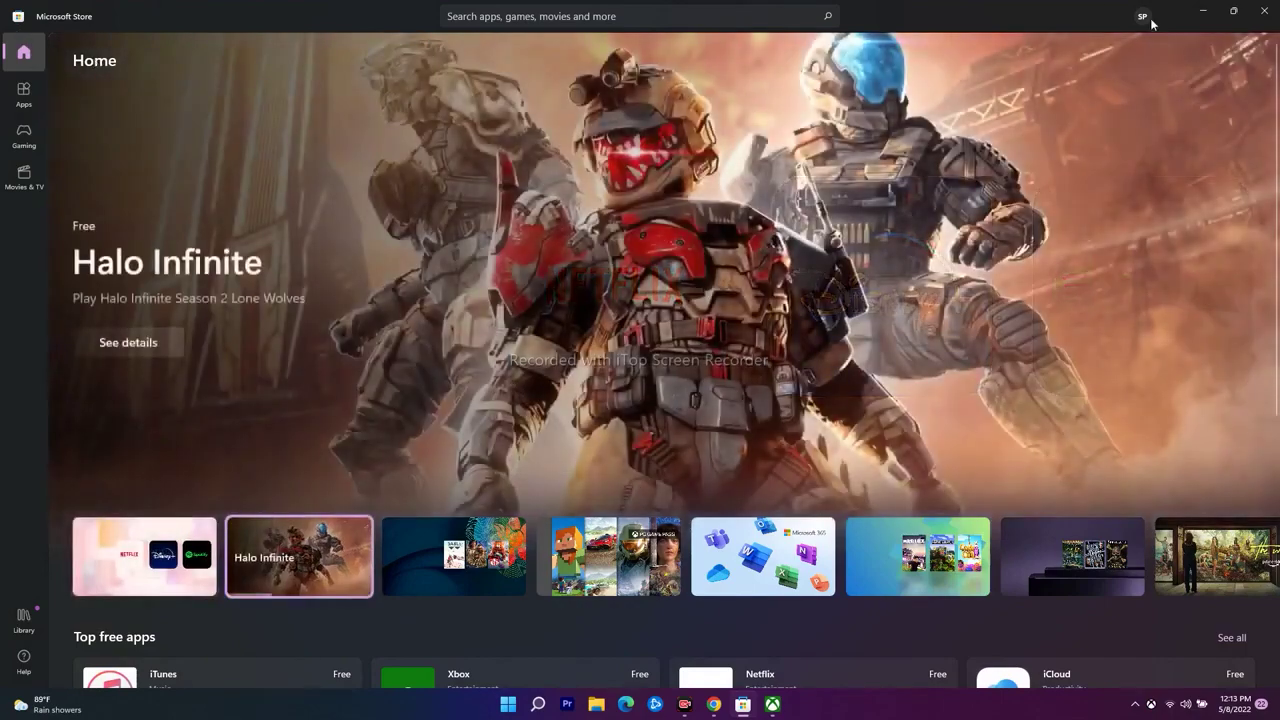
Check which account e-mail is signed in to the Microsoft Store, and minimize the Store.
left_click(1144, 17)
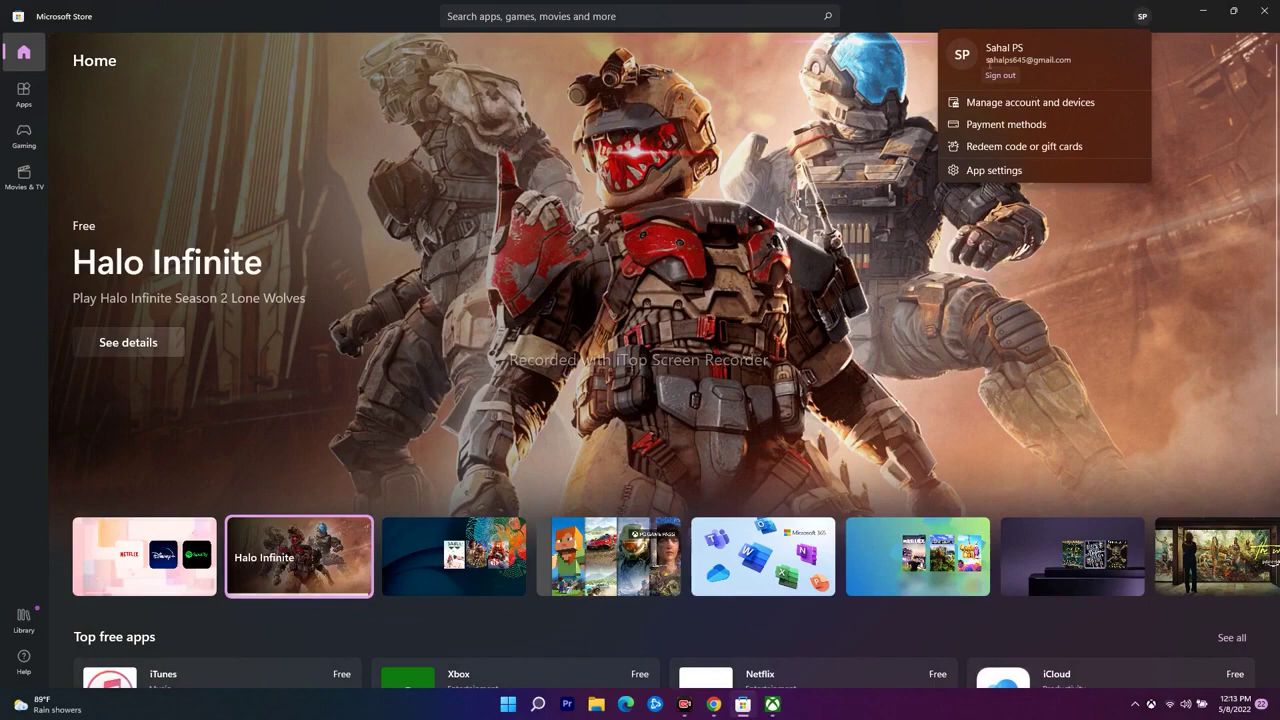
left_click_drag(986, 60, 1074, 62)
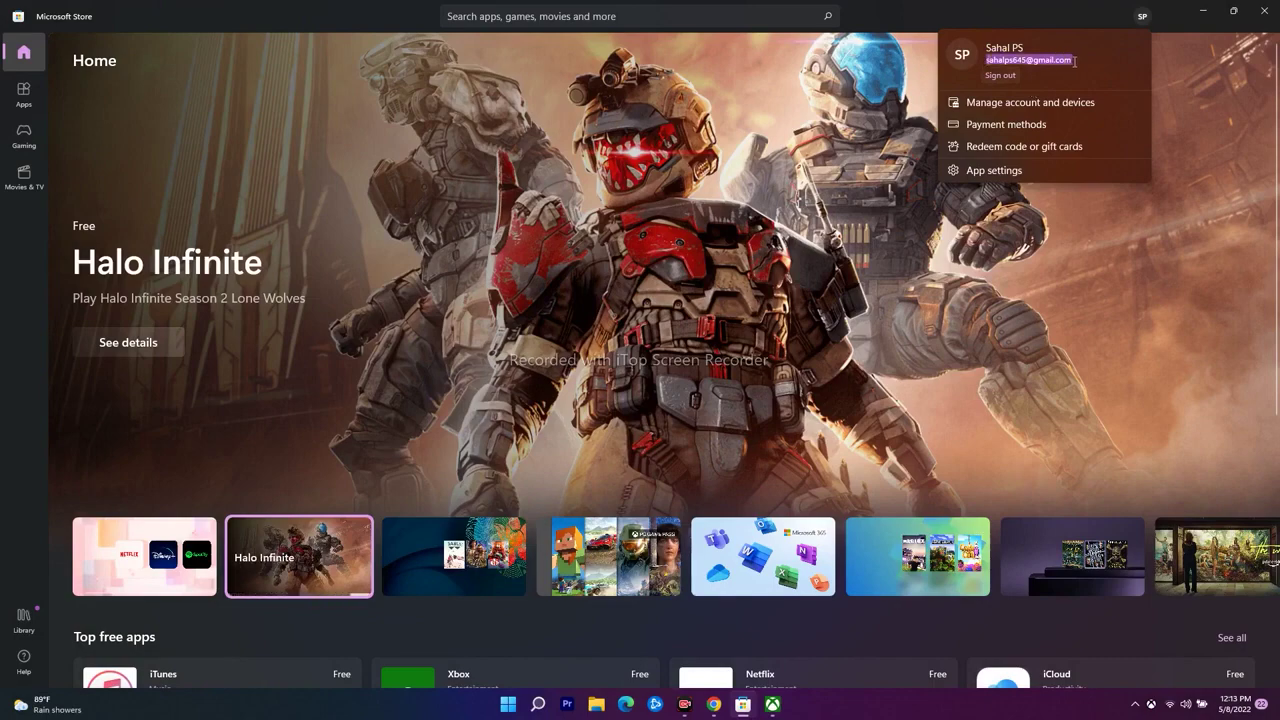
left_click(1230, 124)
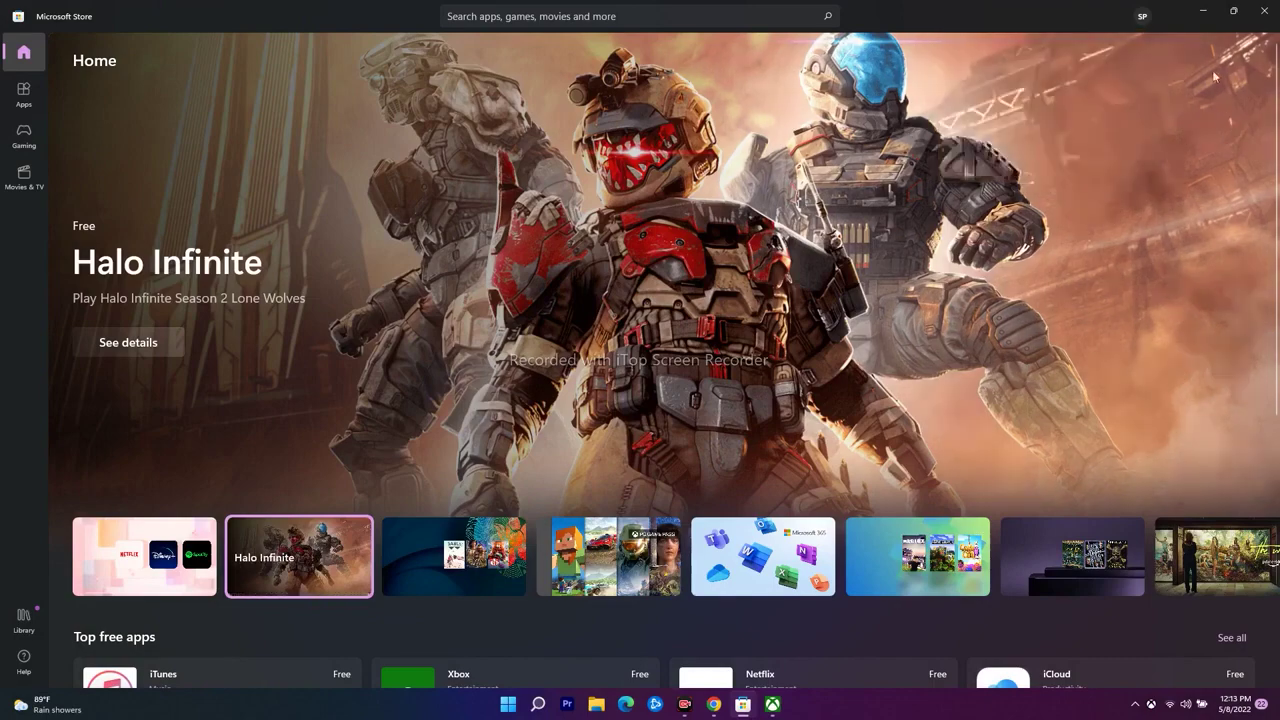
left_click(1203, 10)
Switch to the Xbox app, check which profile is signed in, and minimize the app.
left_click(772, 704)
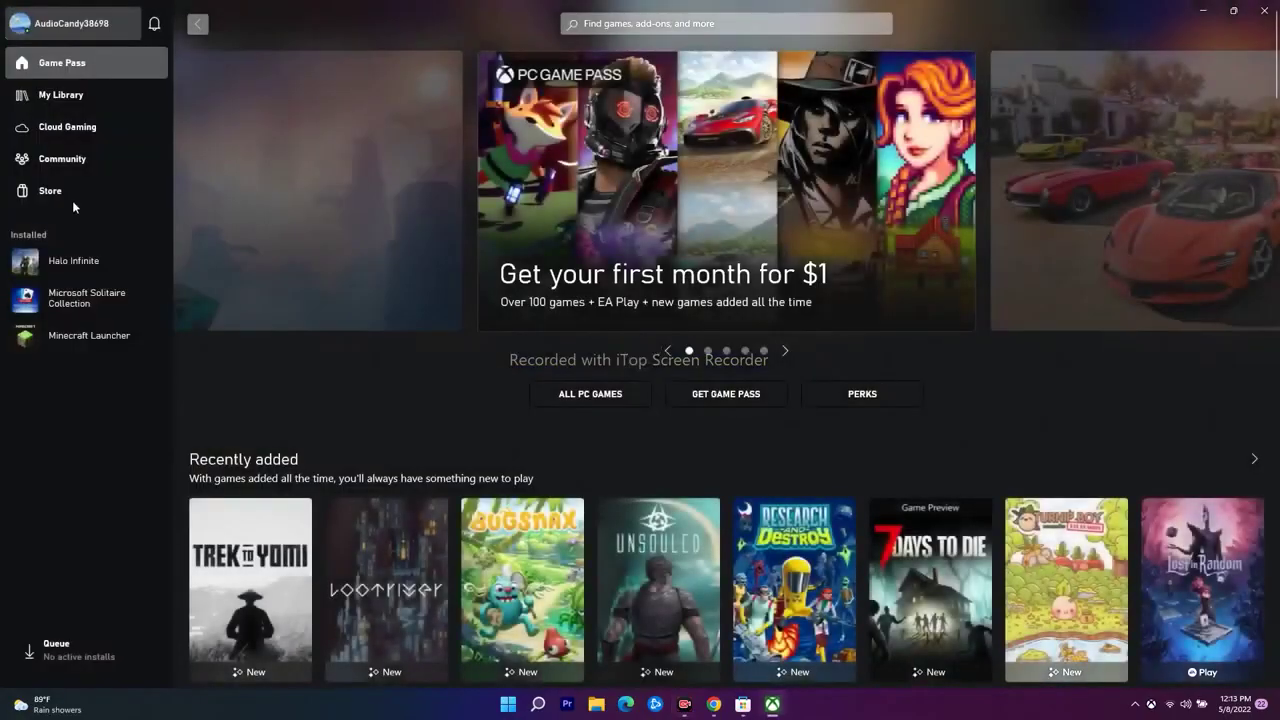
left_click(82, 24)
left_click(89, 24)
left_click(78, 23)
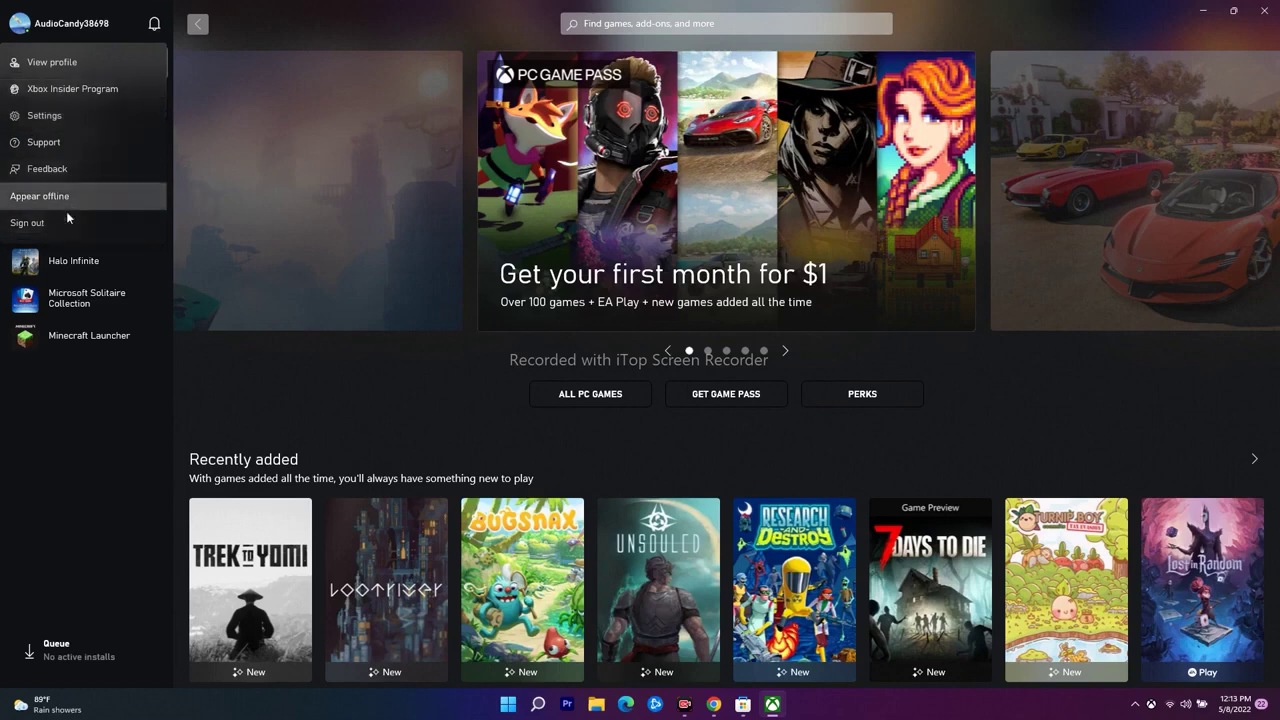
left_click(77, 486)
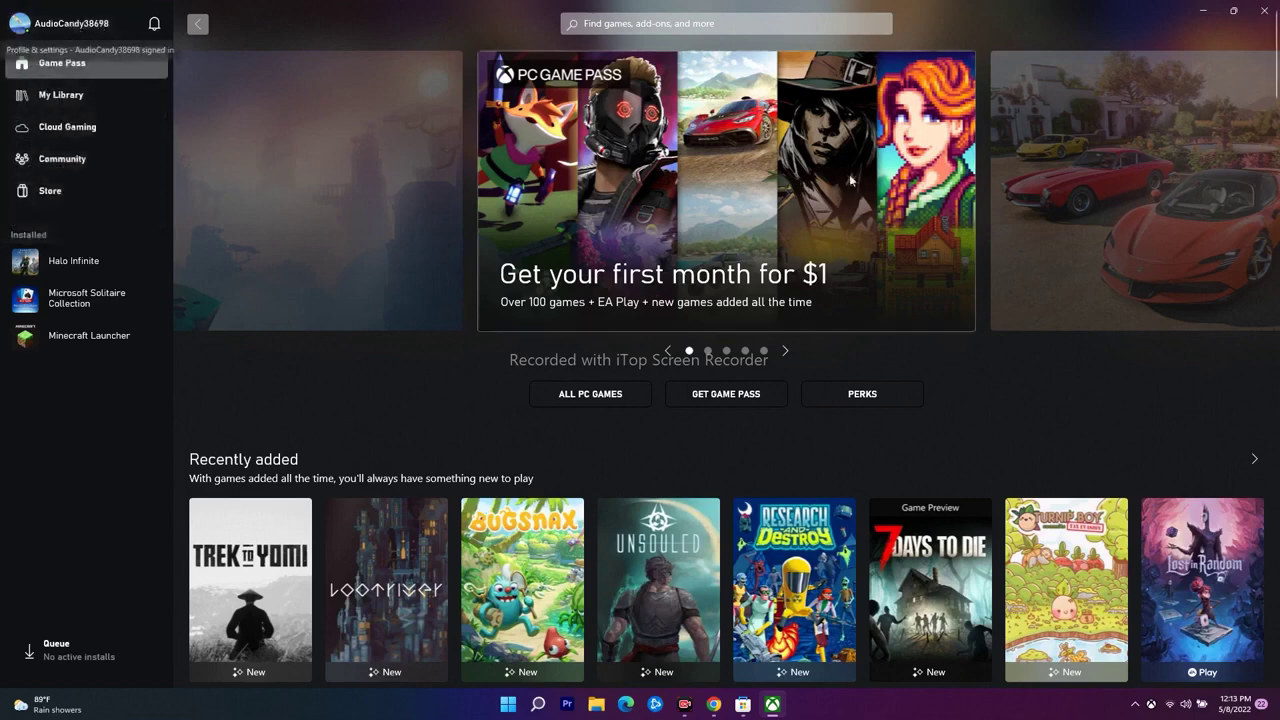
left_click(1233, 10)
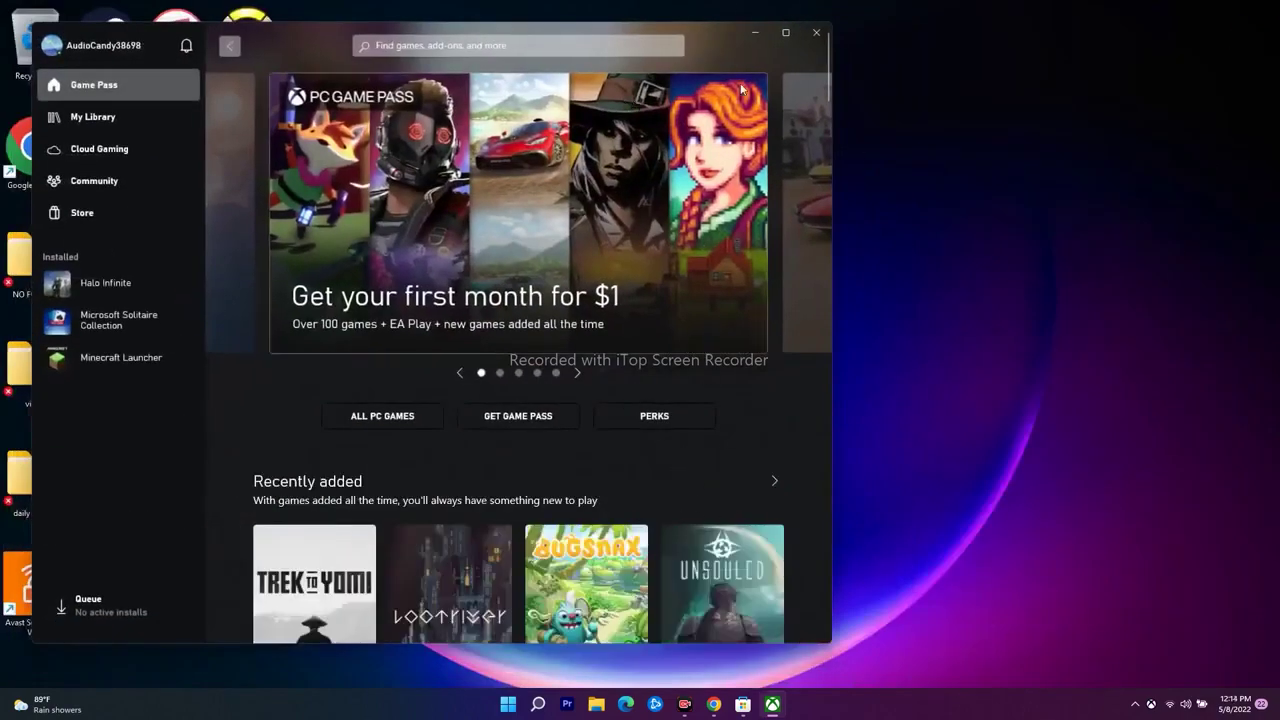
left_click(755, 32)
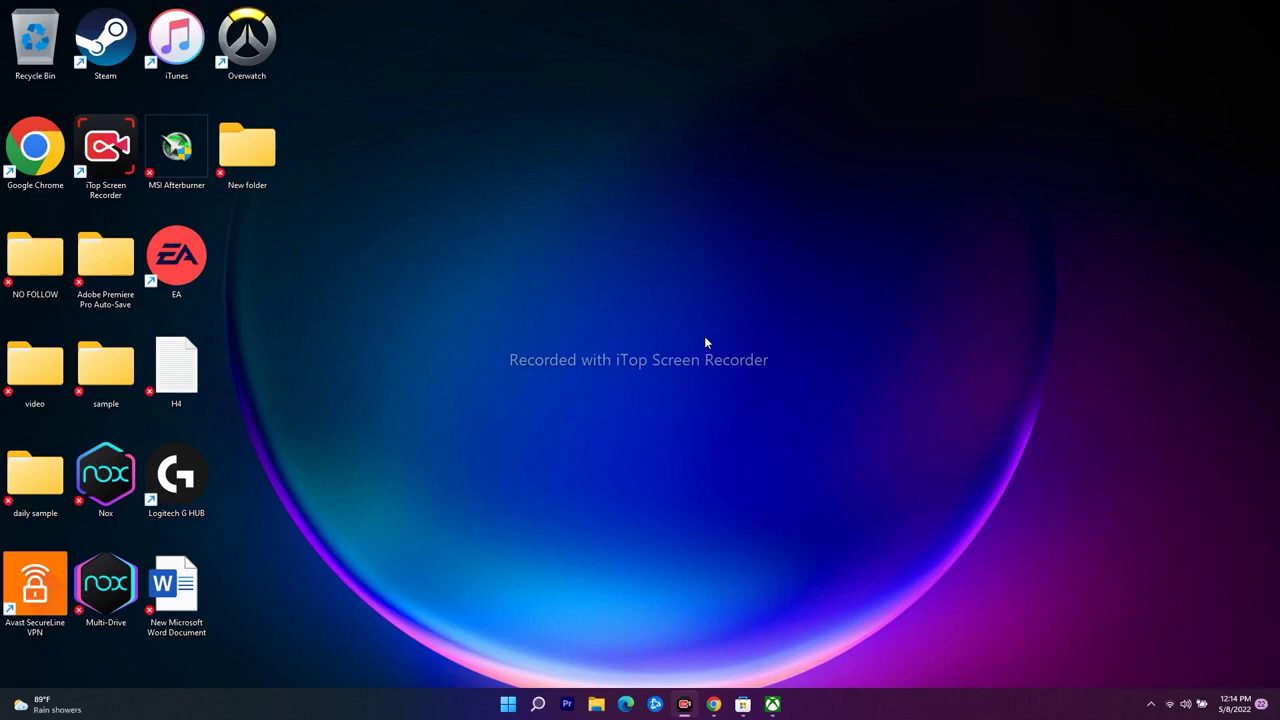
Check the system's date, automatic time and time zone options in the Windows Date & time settings, and close Settings.
left_click(1228, 706)
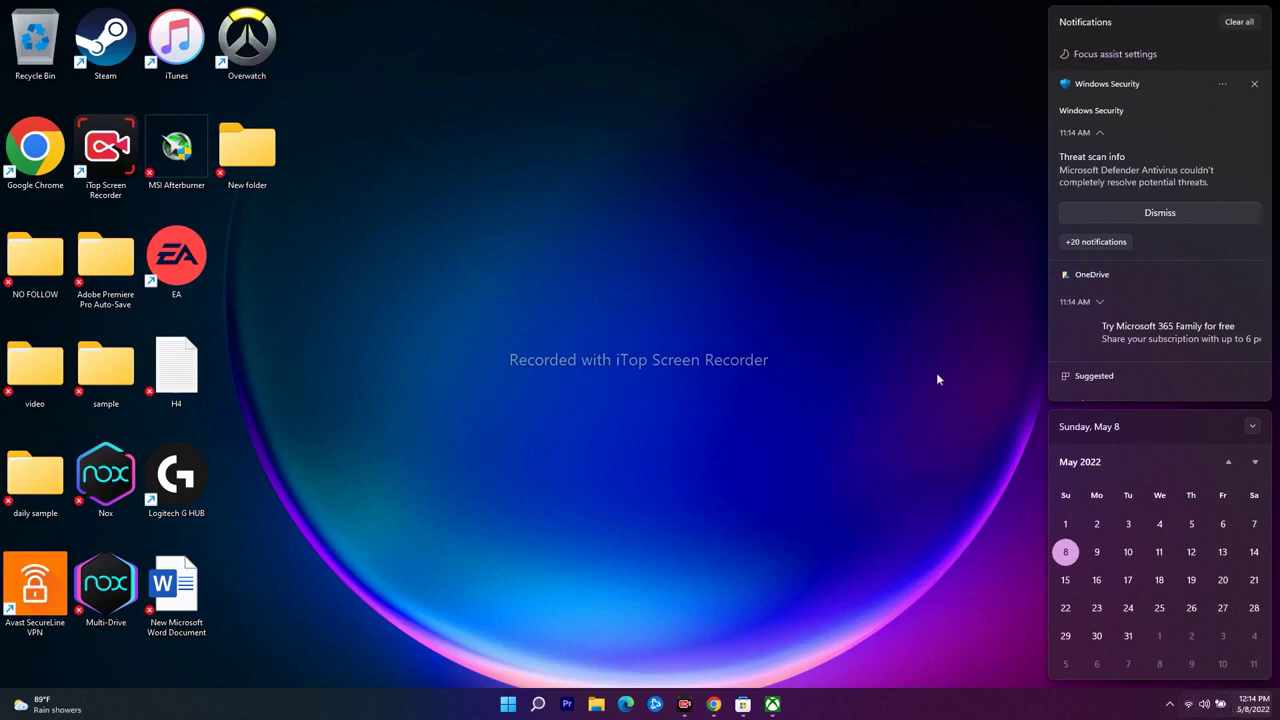
left_click(1225, 706)
left_click(538, 704)
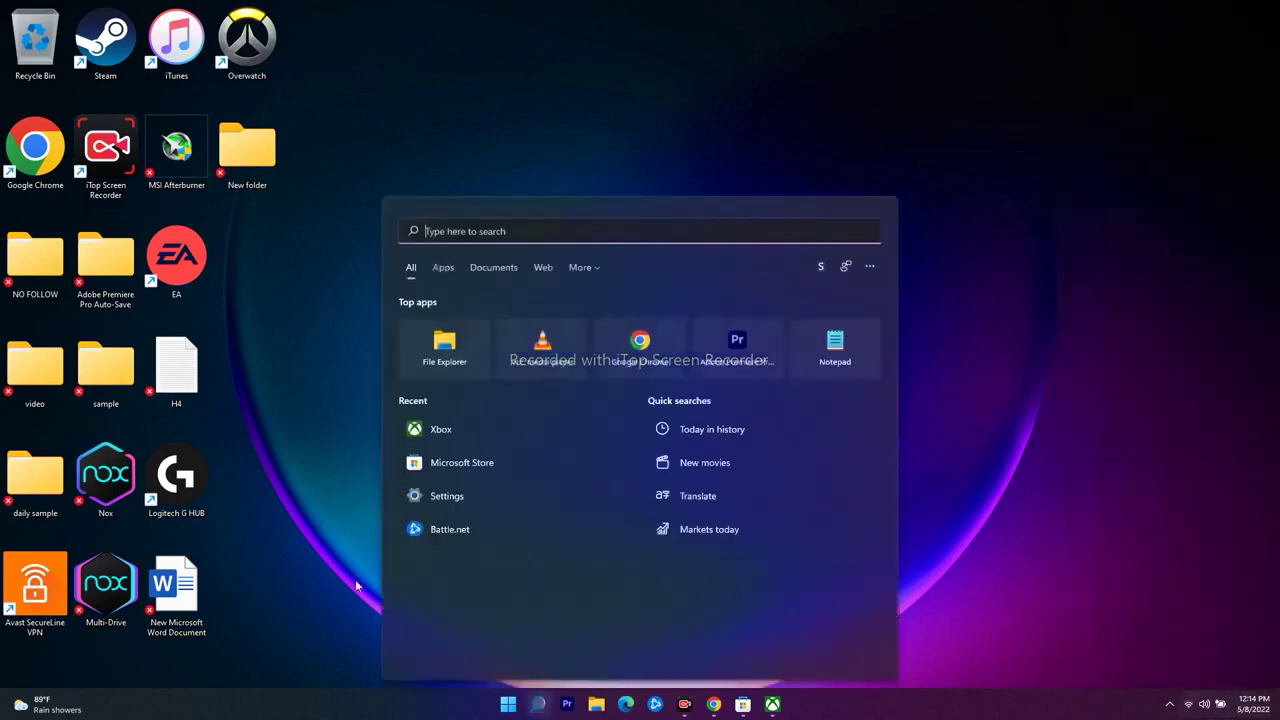
left_click(446, 495)
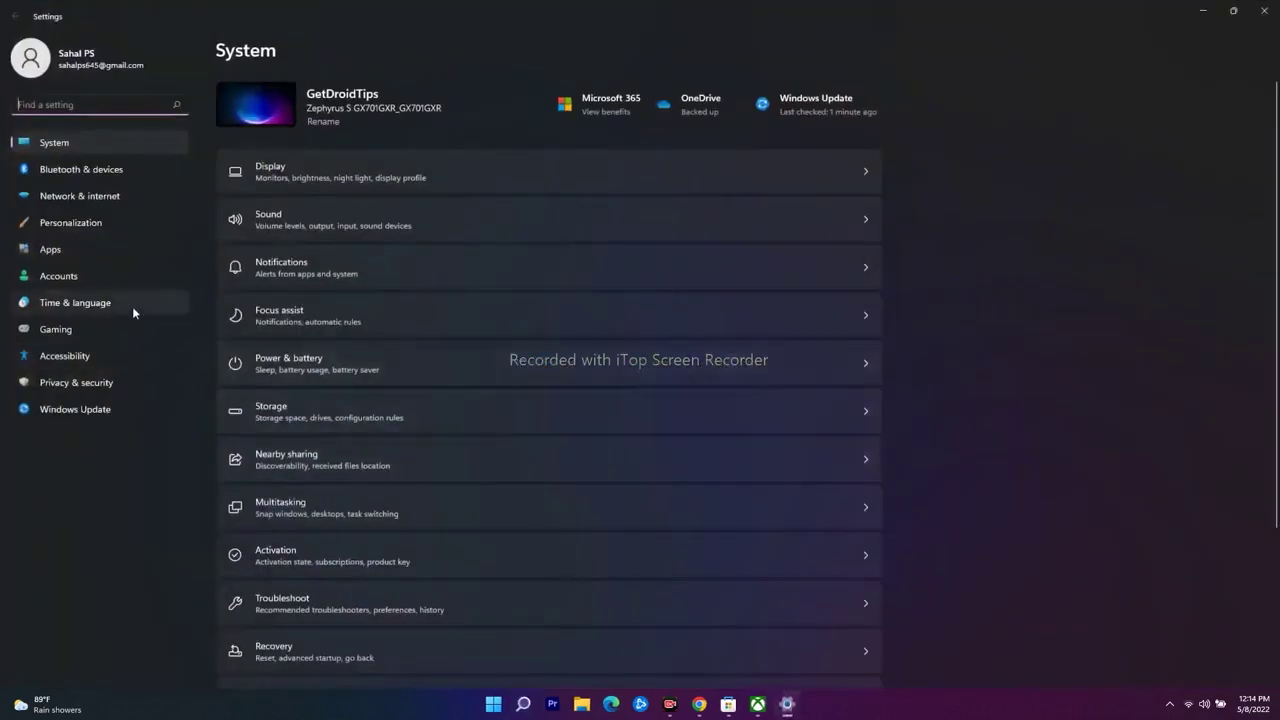
left_click(109, 302)
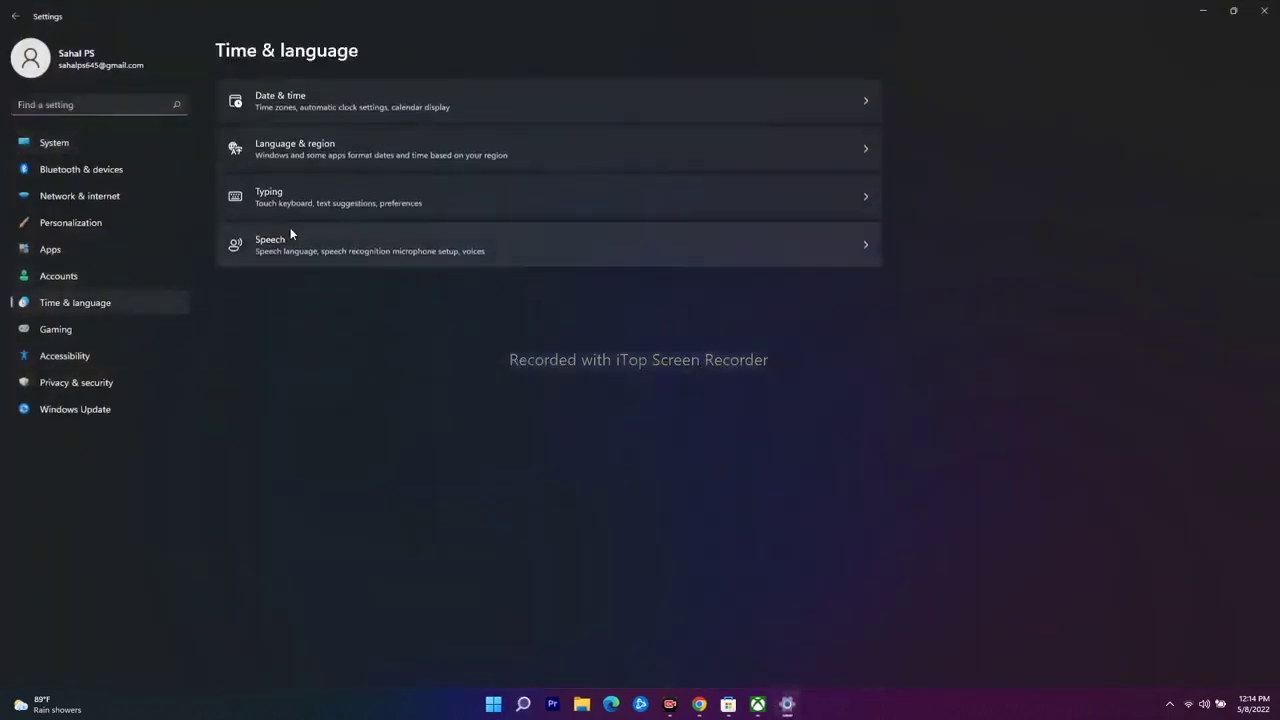
left_click(480, 92)
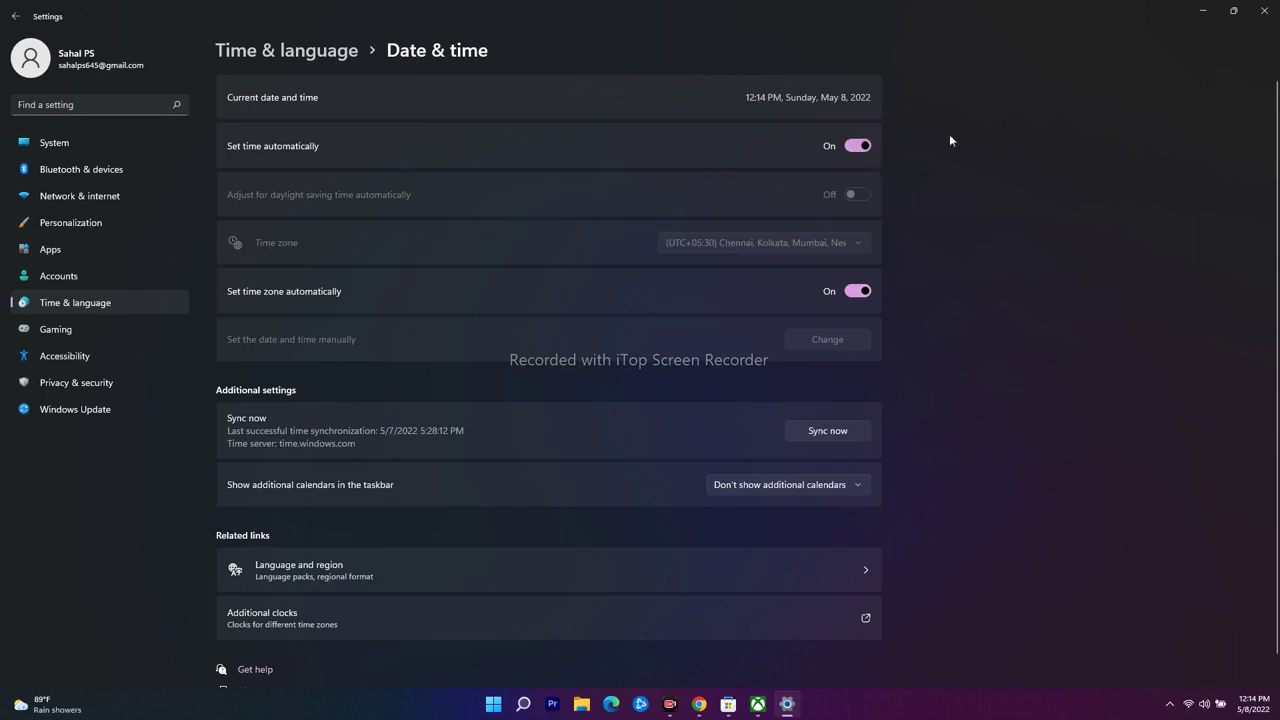
left_click(1264, 10)
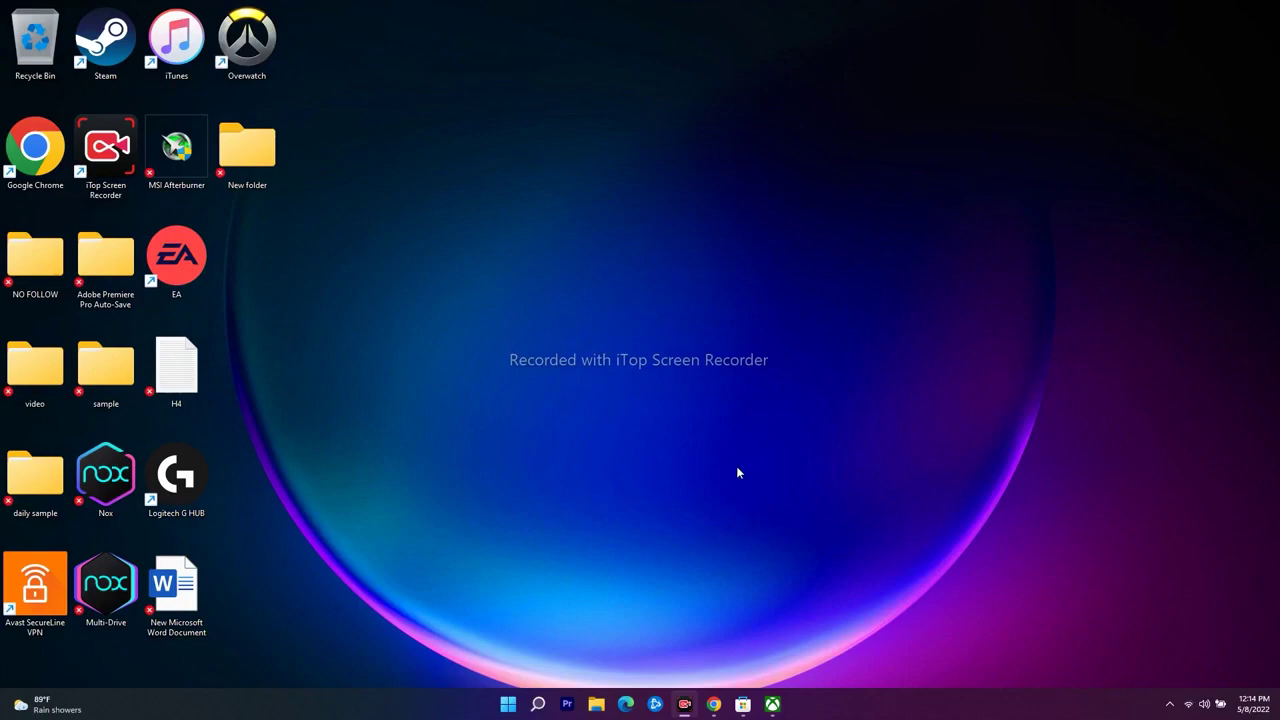
Look over the Xbox app's Game Pass page and the Microsoft Store's home page as alternative places to install the game.
left_click(772, 704)
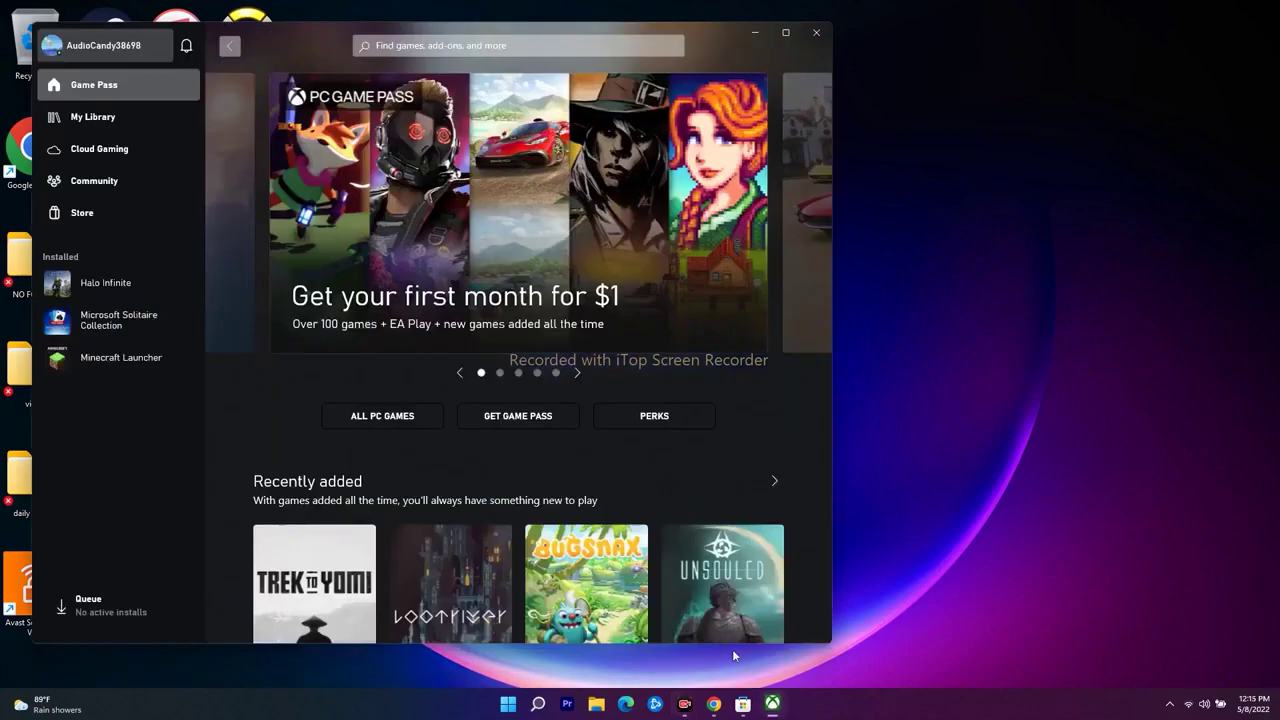
left_click(785, 33)
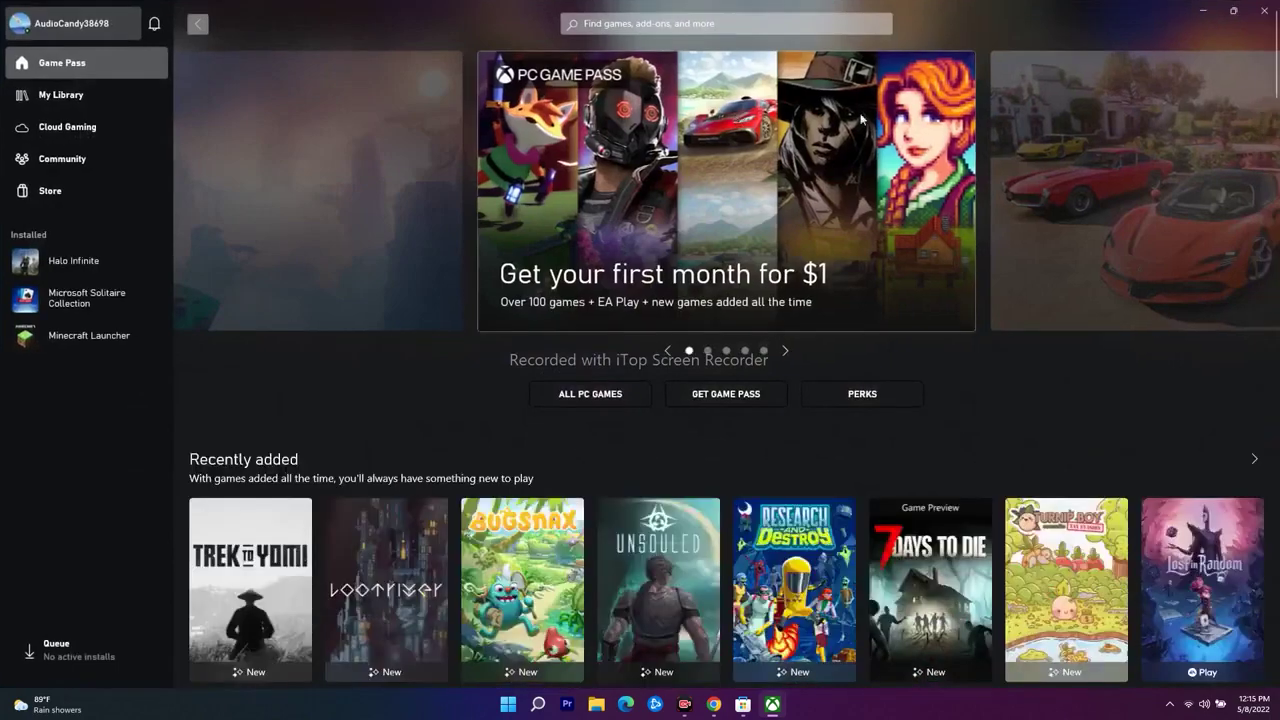
left_click(1203, 10)
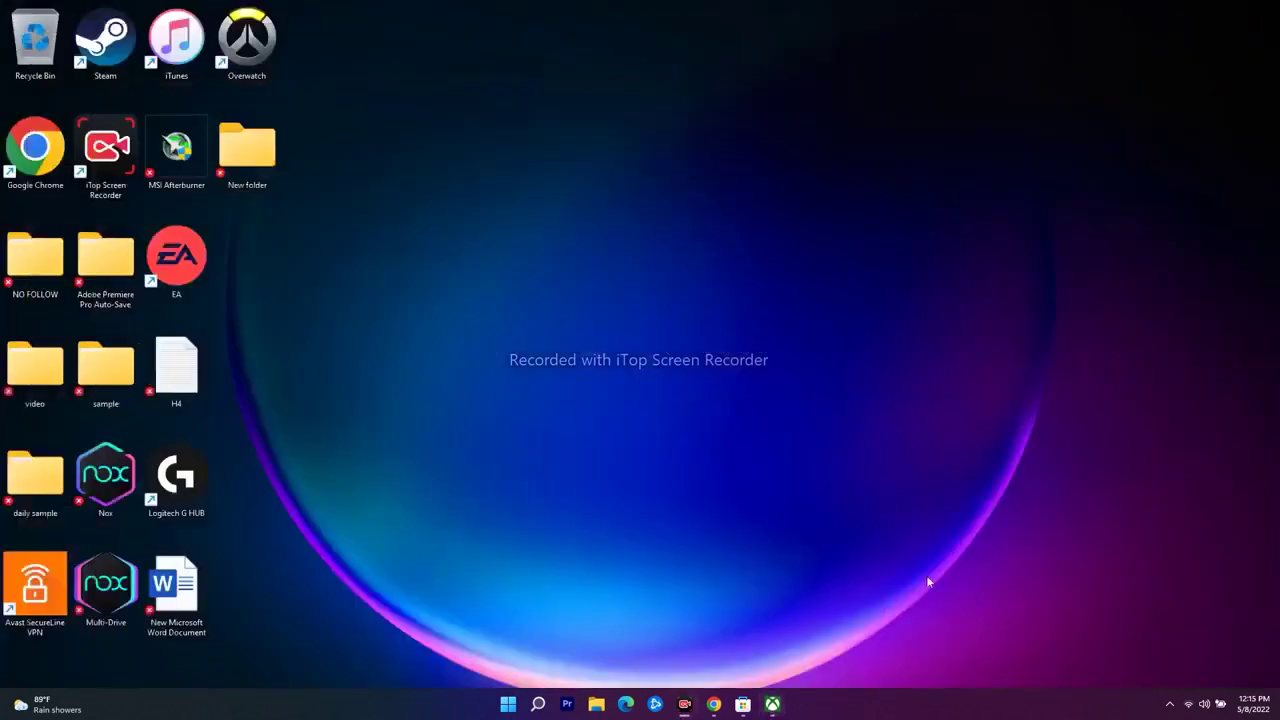
left_click(742, 704)
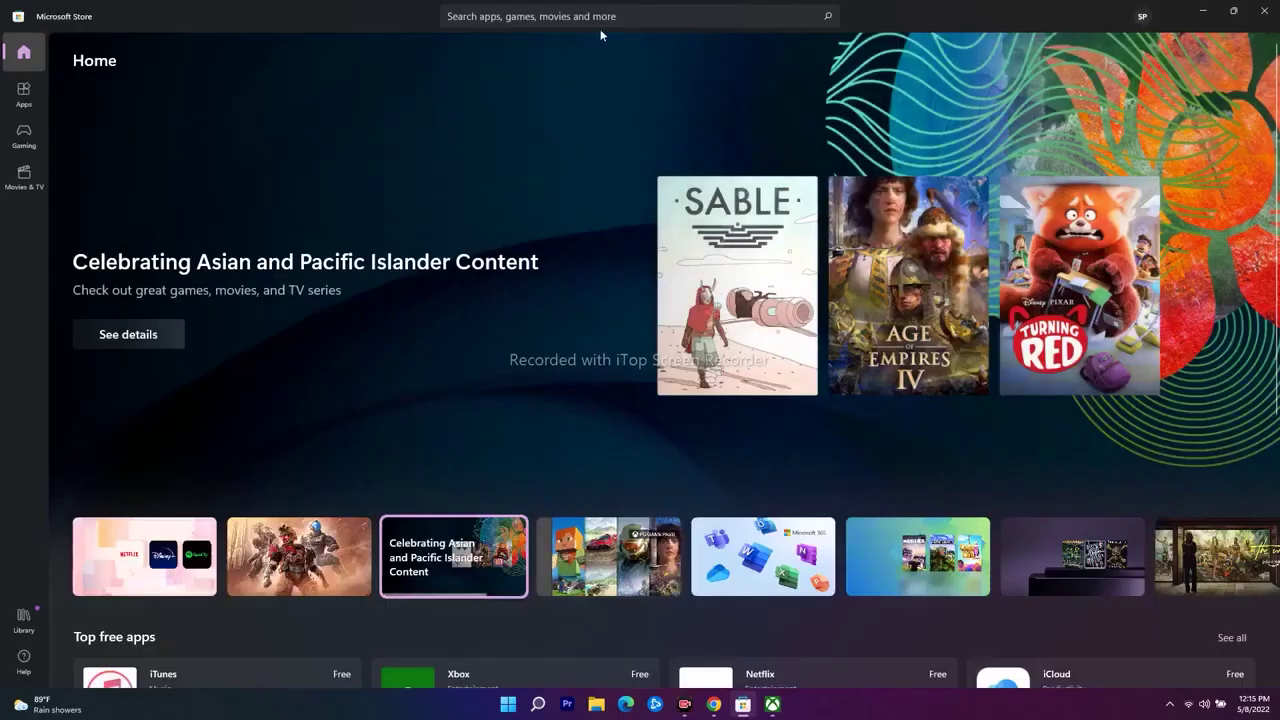
left_click(620, 16)
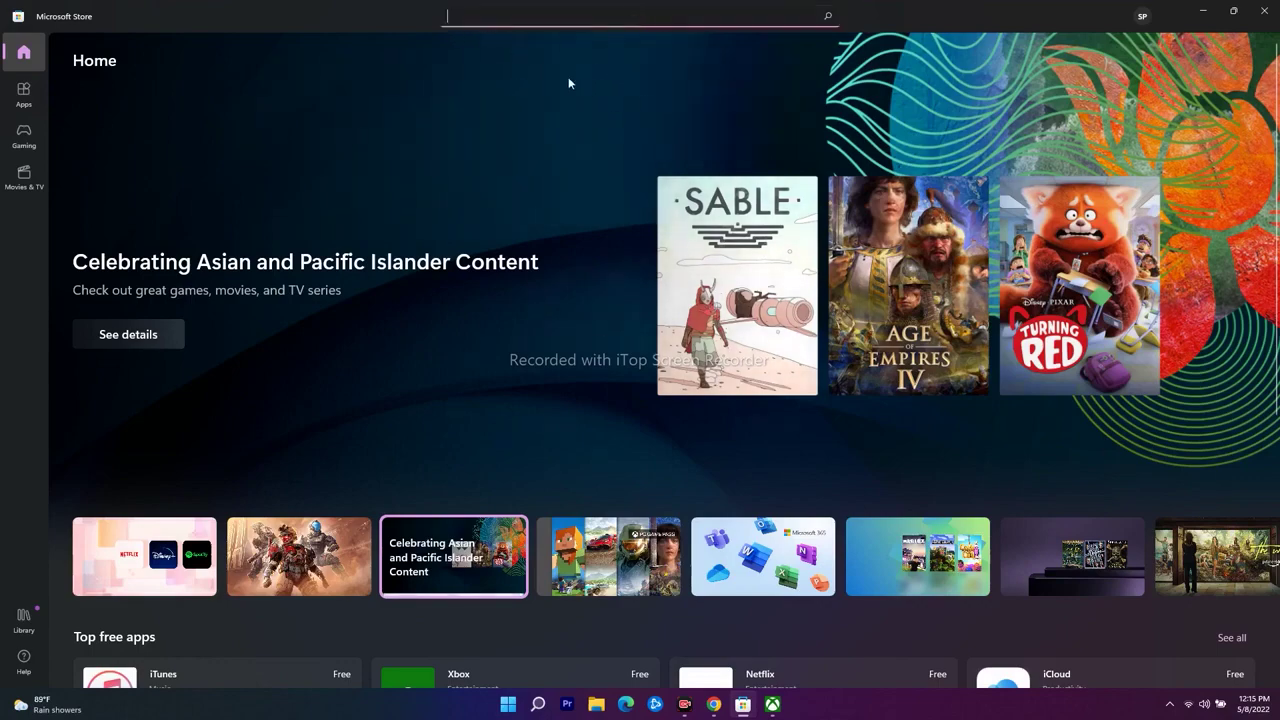
left_click(1203, 11)
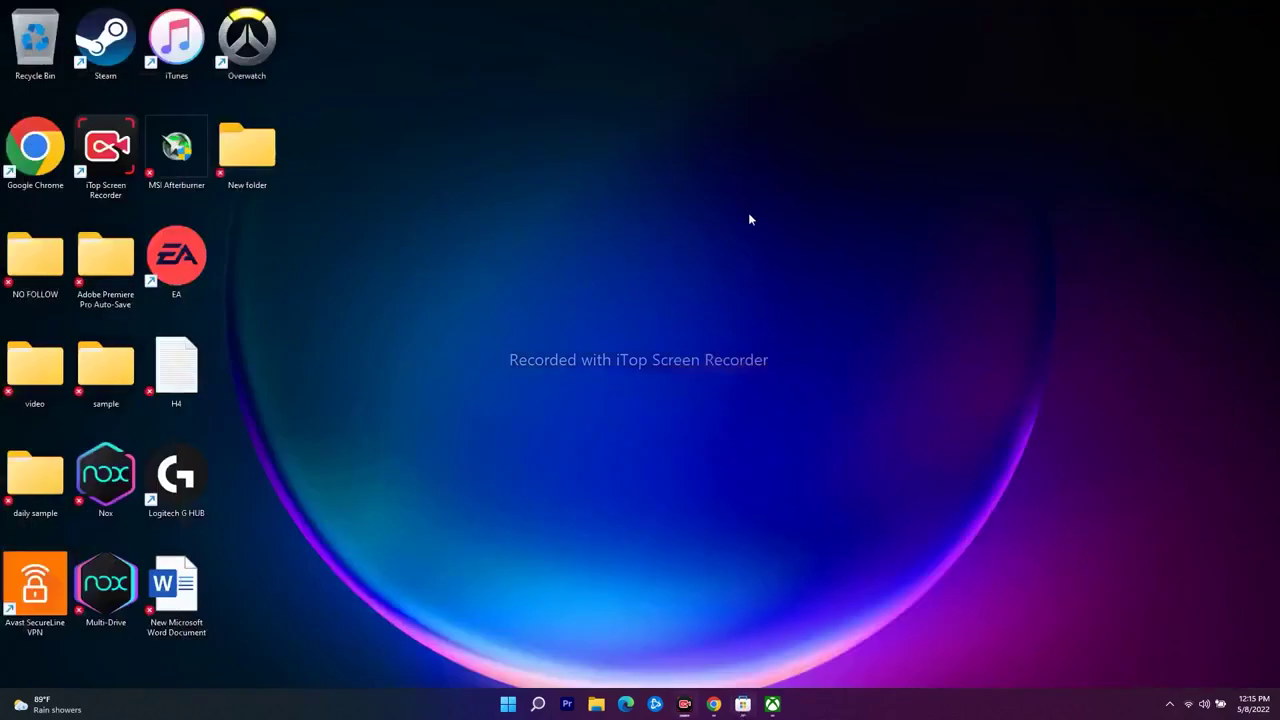
left_click(742, 704)
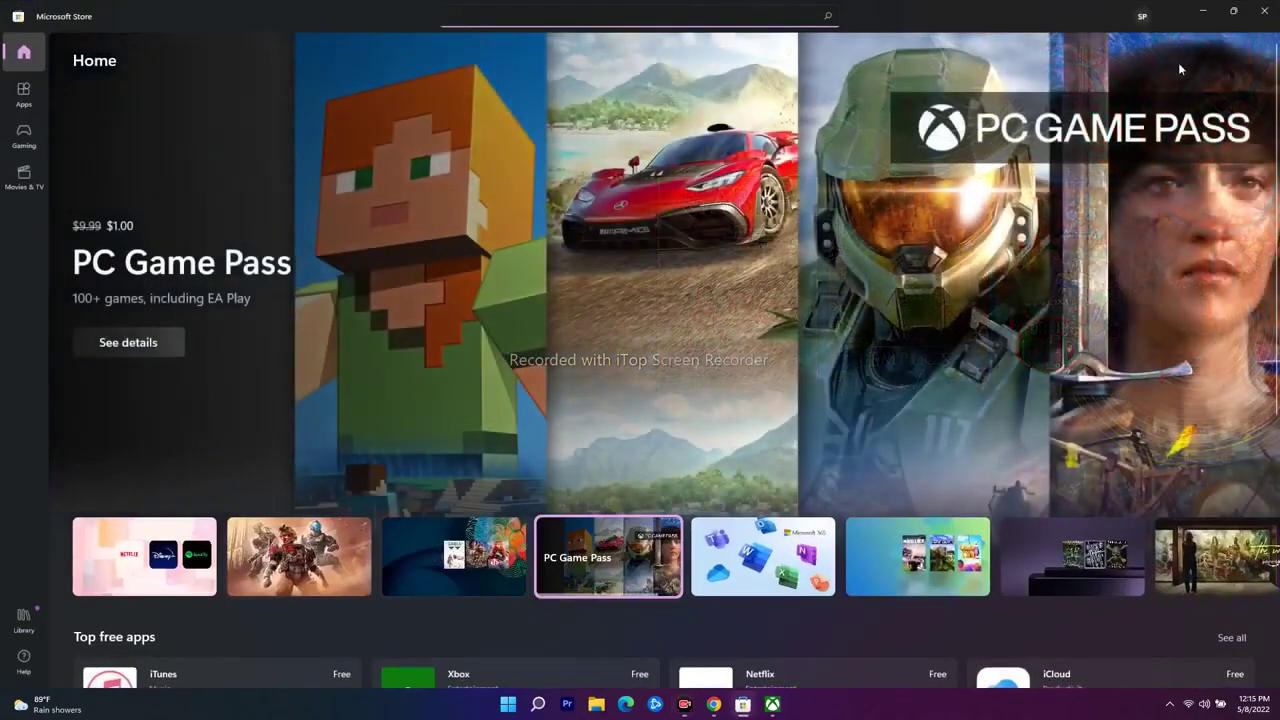
left_click(1203, 11)
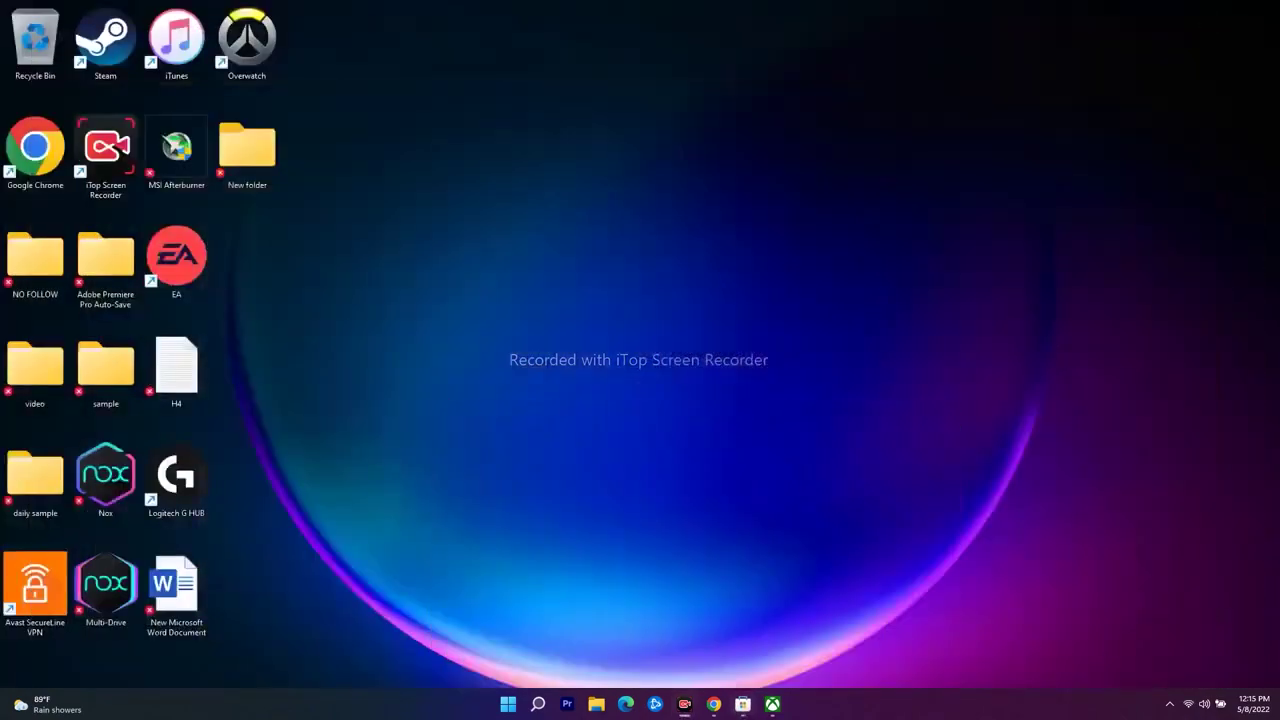
left_click(773, 704)
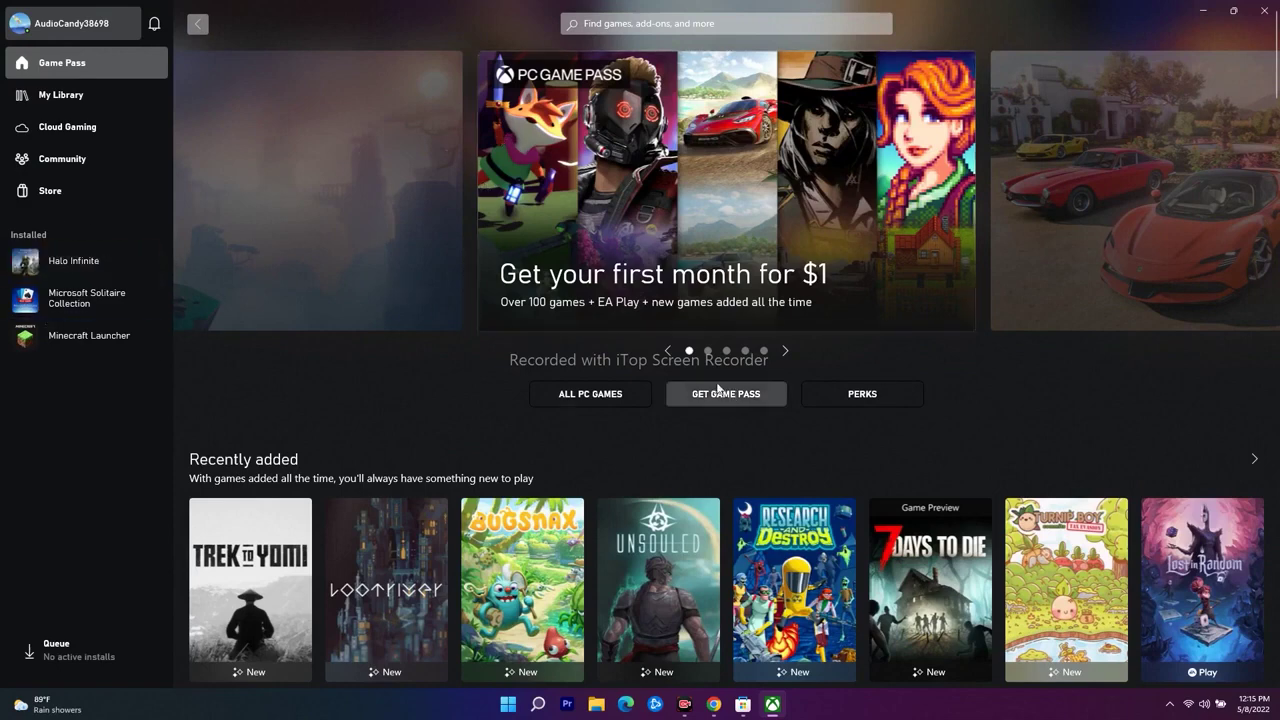
left_click(1200, 12)
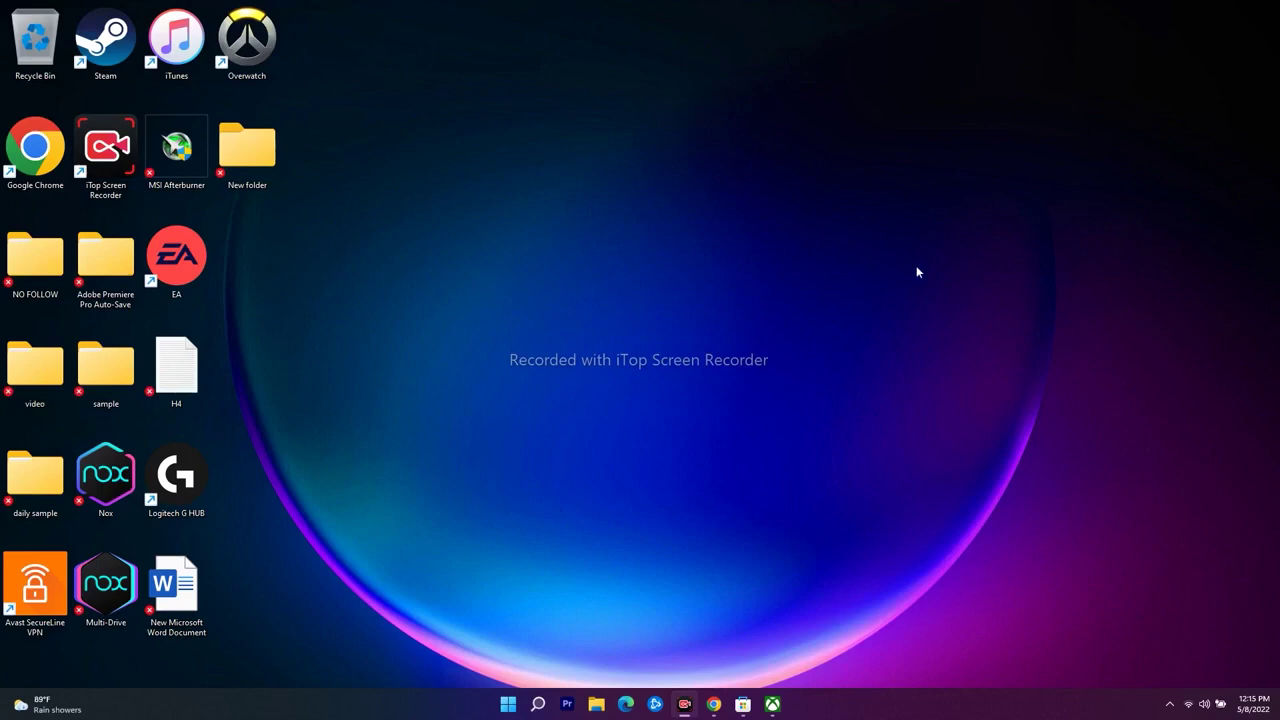
In Chrome, close the AarohanTechSol channel tab and copy the Step 3 Get-AppxPackage -AllUsers re-registration command from the video description.
left_click(713, 704)
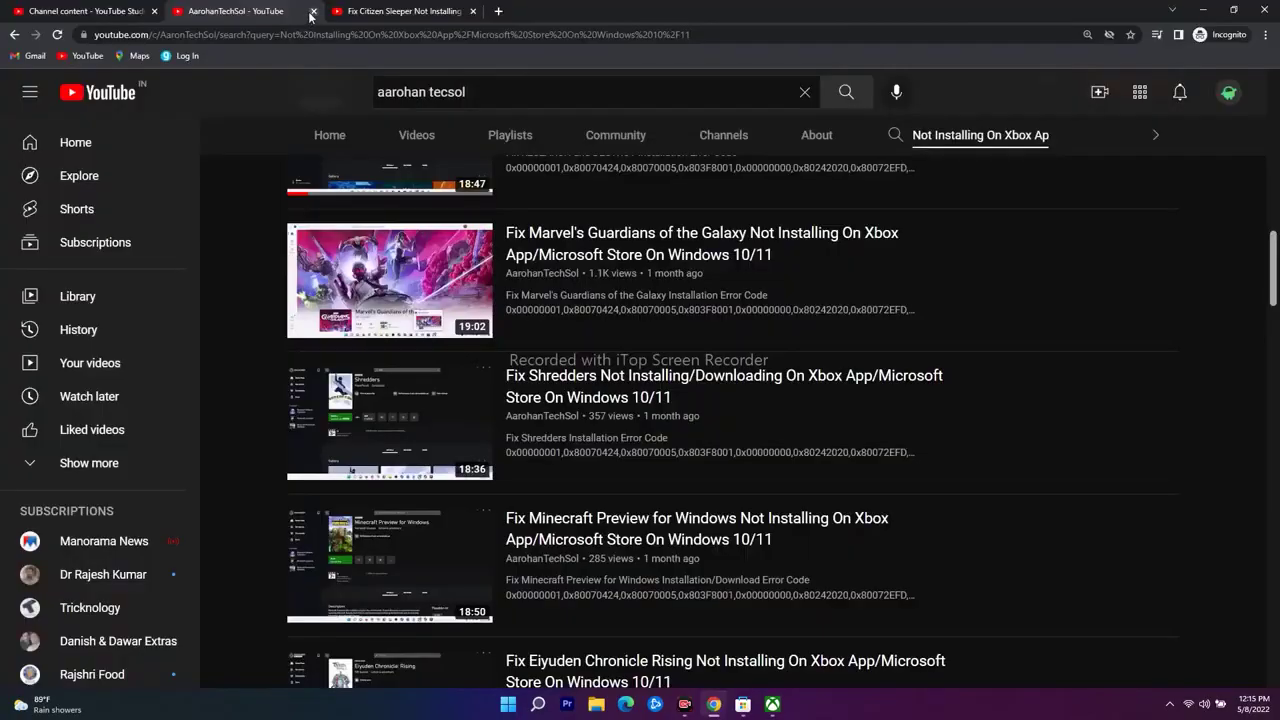
left_click(312, 12)
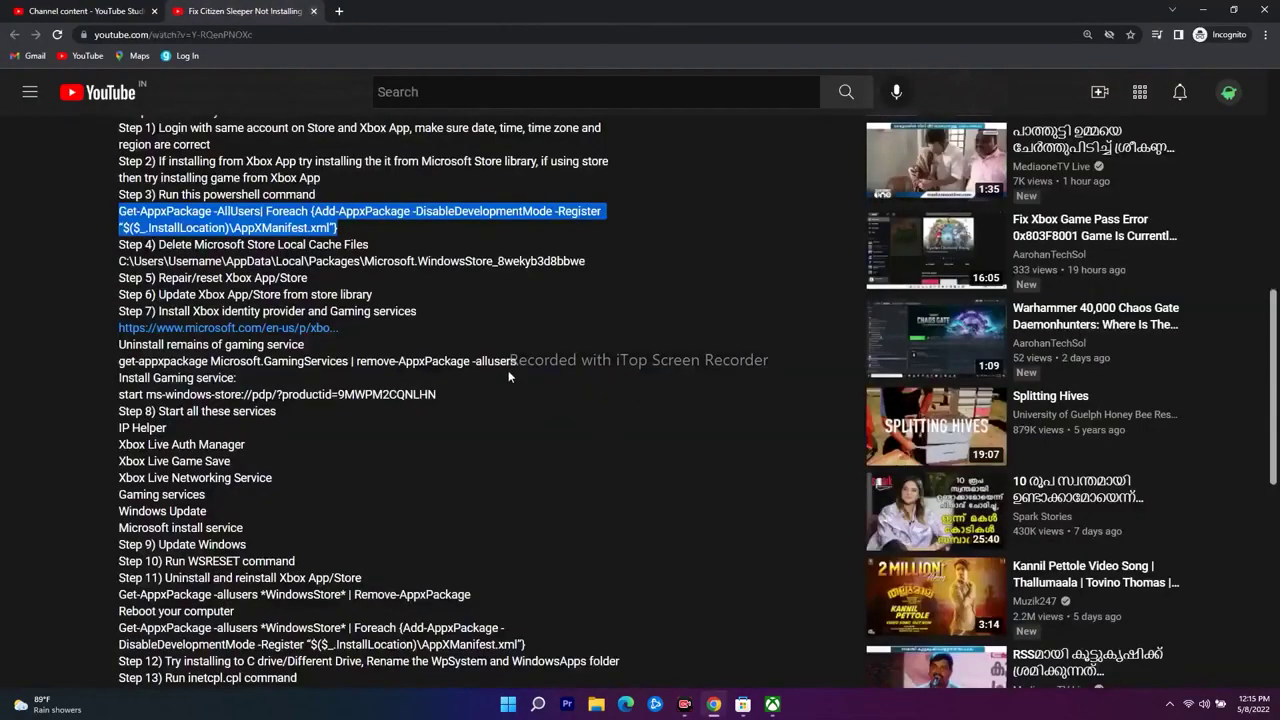
left_click(370, 206)
left_click_drag(343, 232, 110, 216)
key("super+c")
right_click(172, 228)
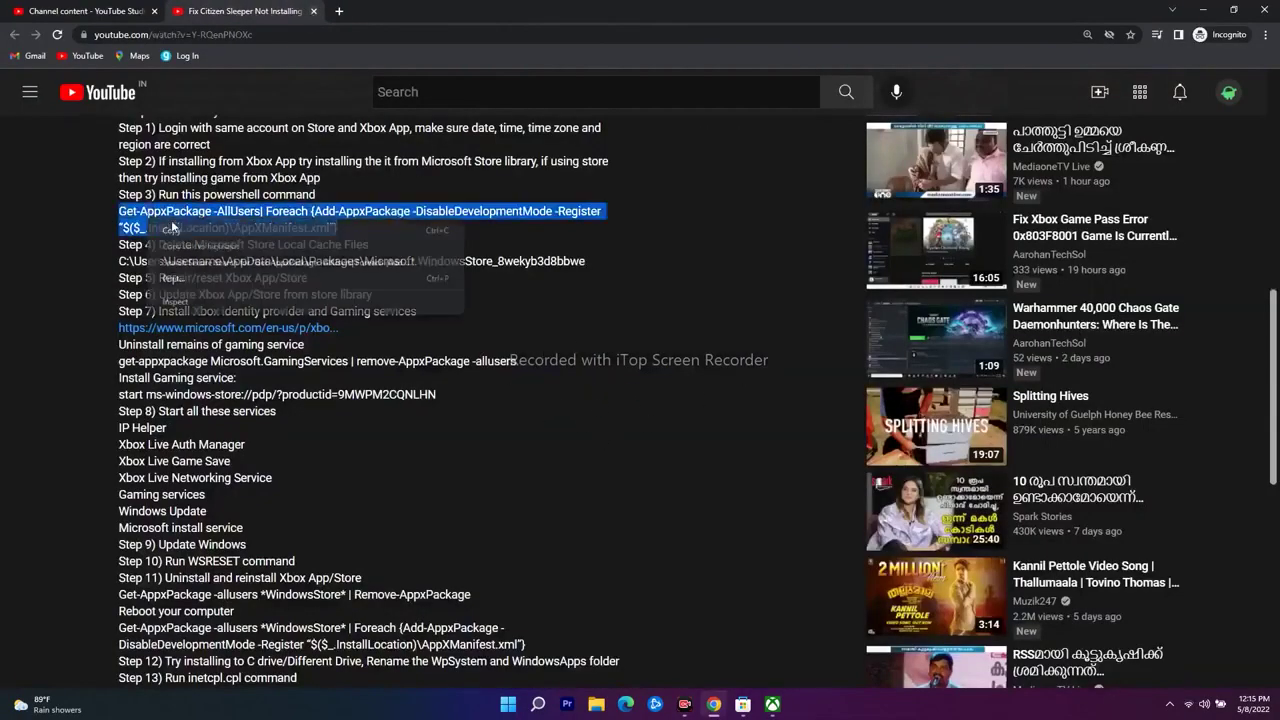
left_click(172, 228)
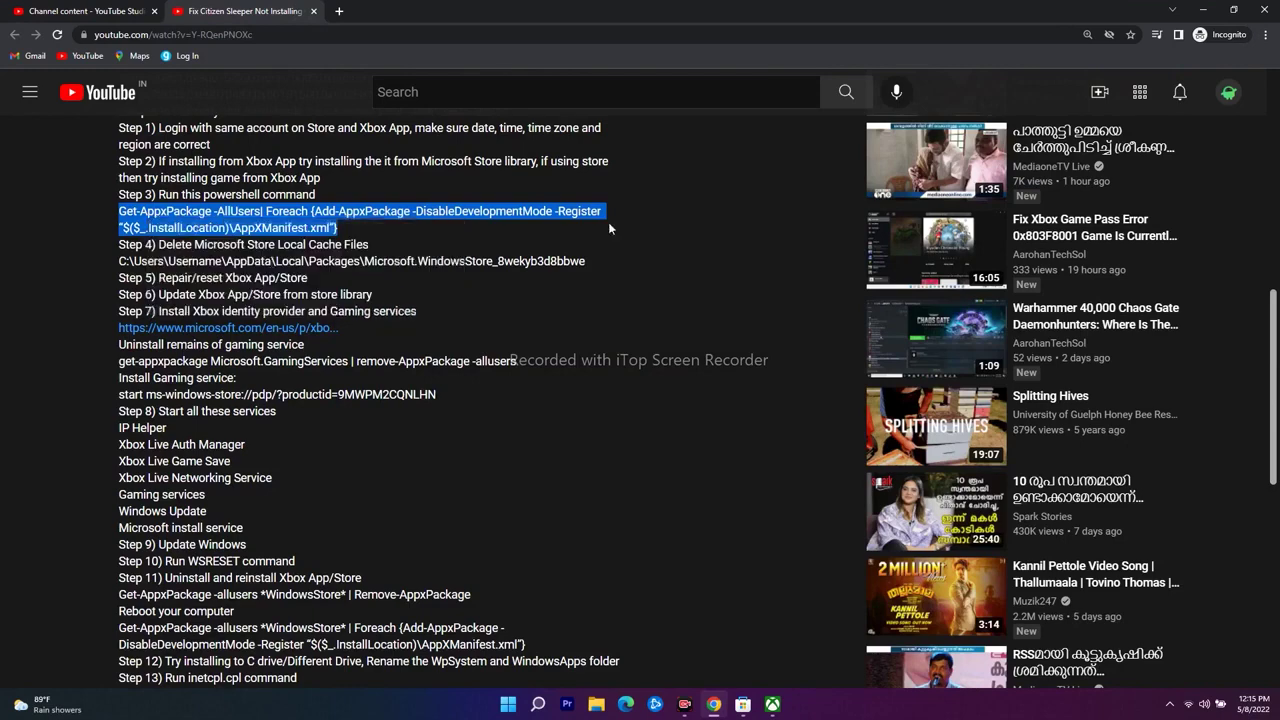
left_click(1201, 12)
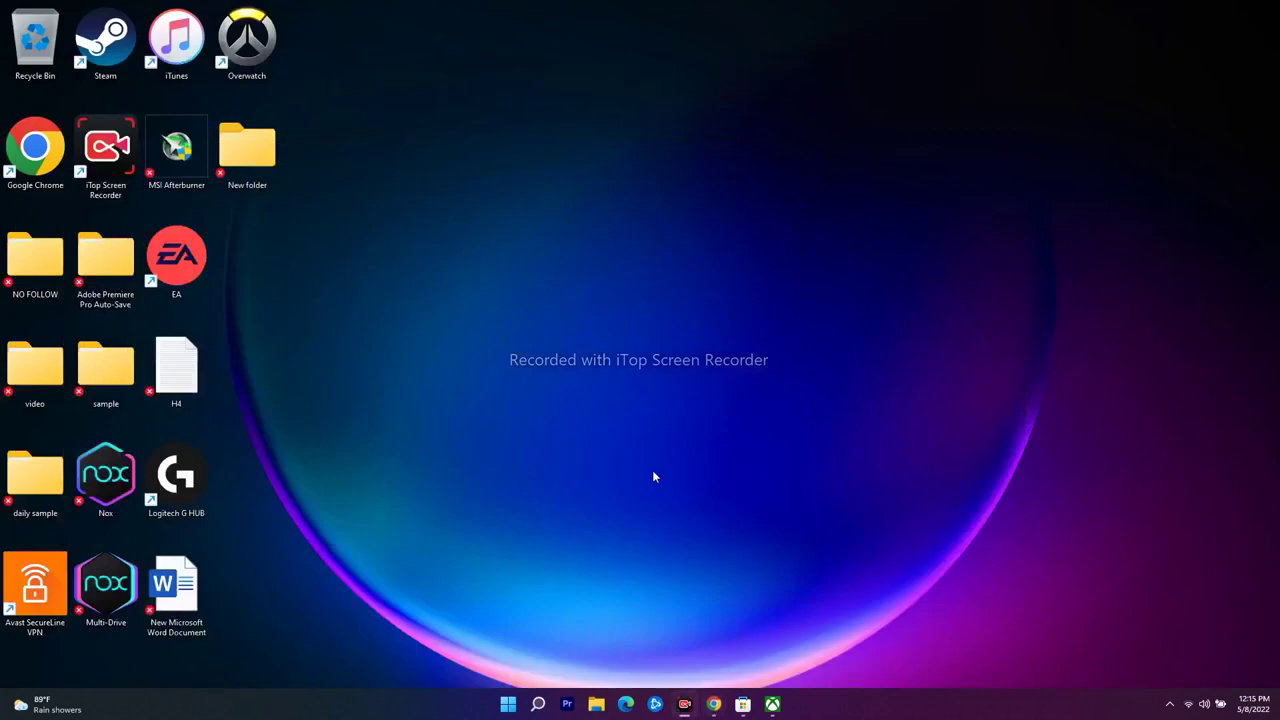
Run the copied Get-AppxPackage -AllUsers re-registration command in Windows PowerShell as administrator, and close PowerShell.
left_click(538, 704)
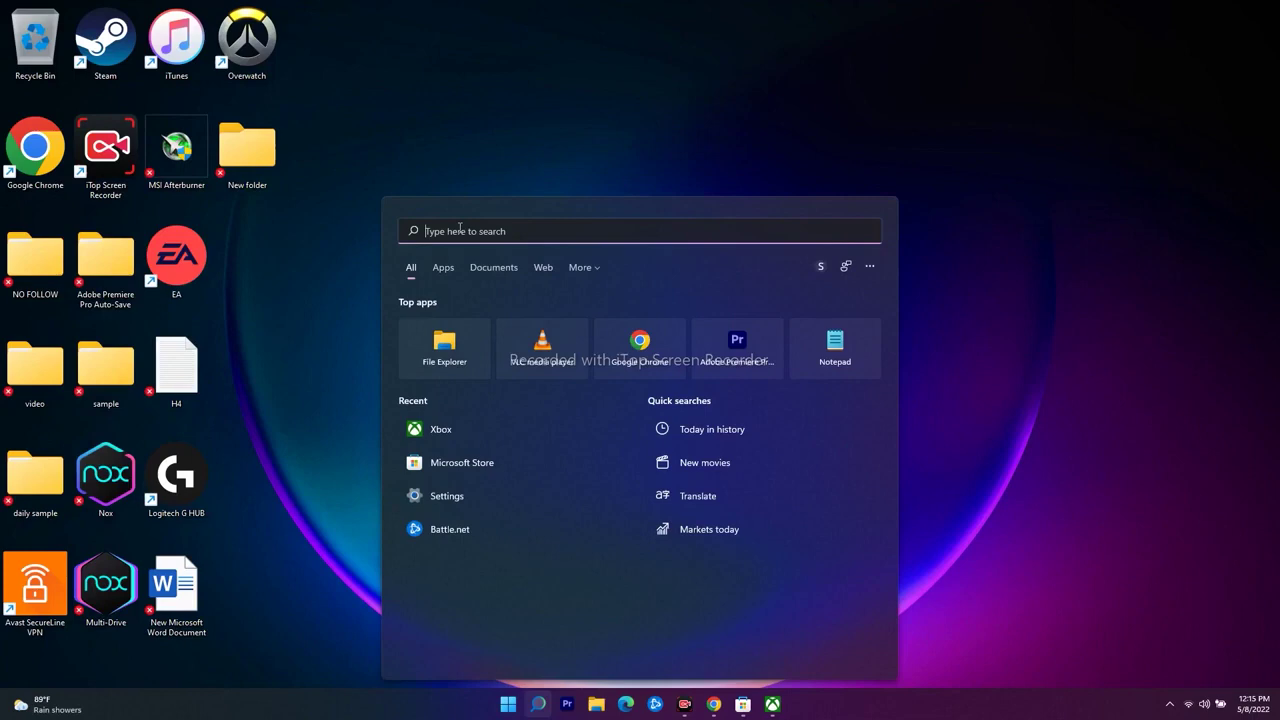
type("w")
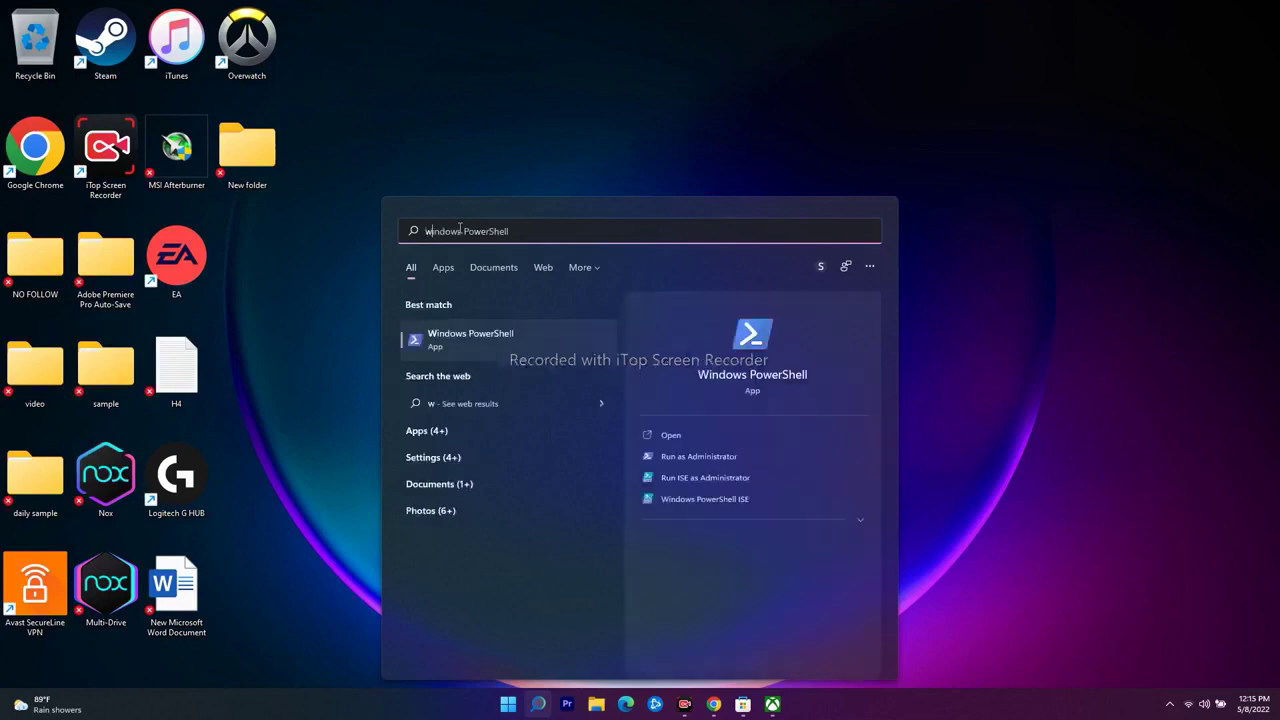
left_click(684, 460)
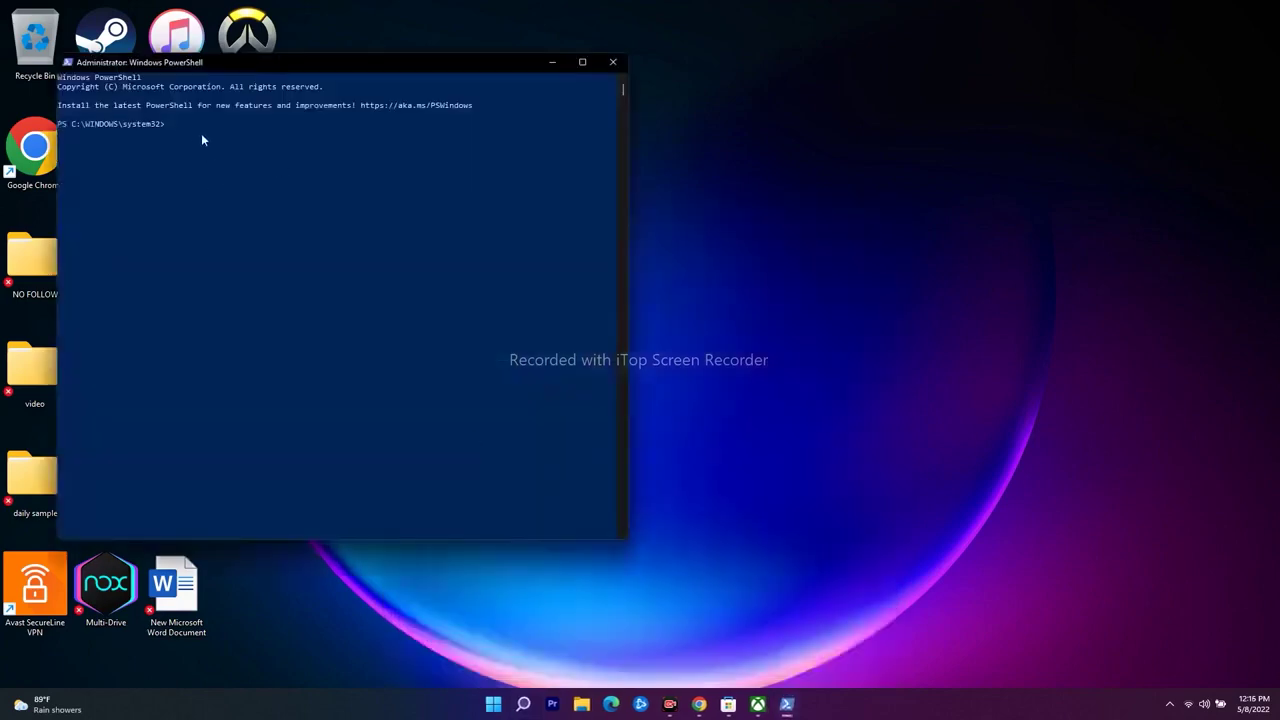
right_click(202, 140)
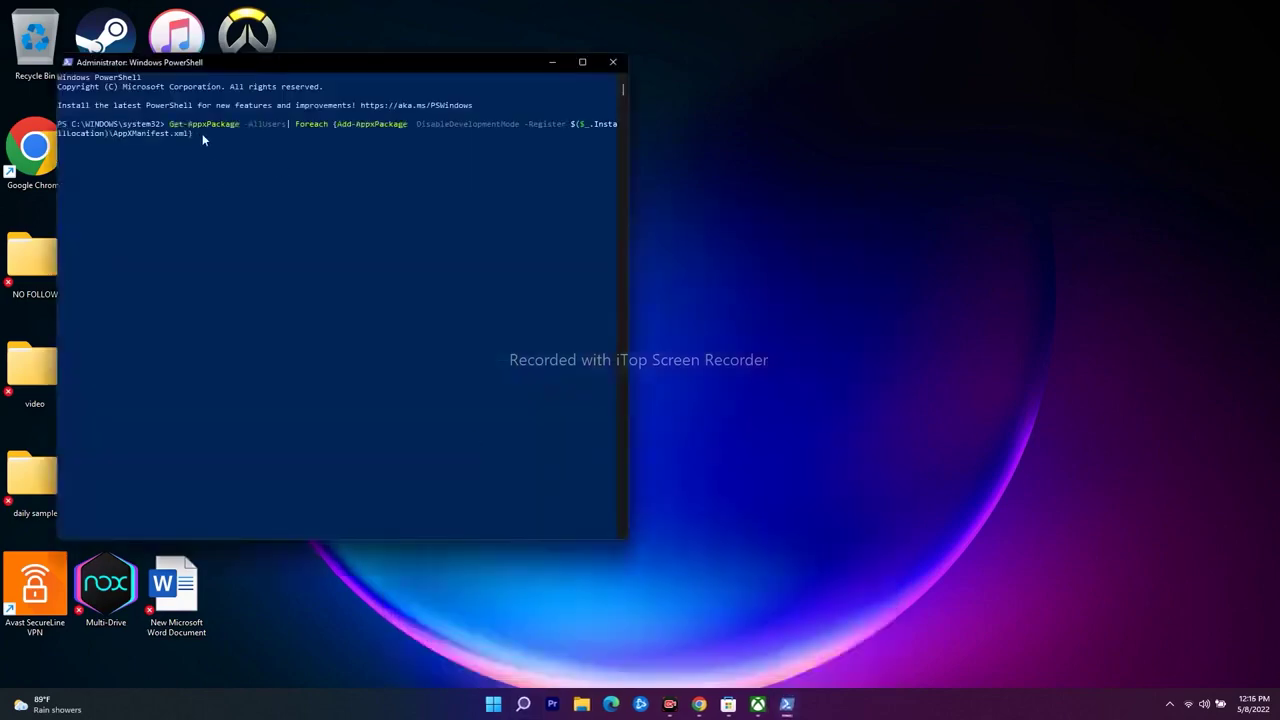
key("Return")
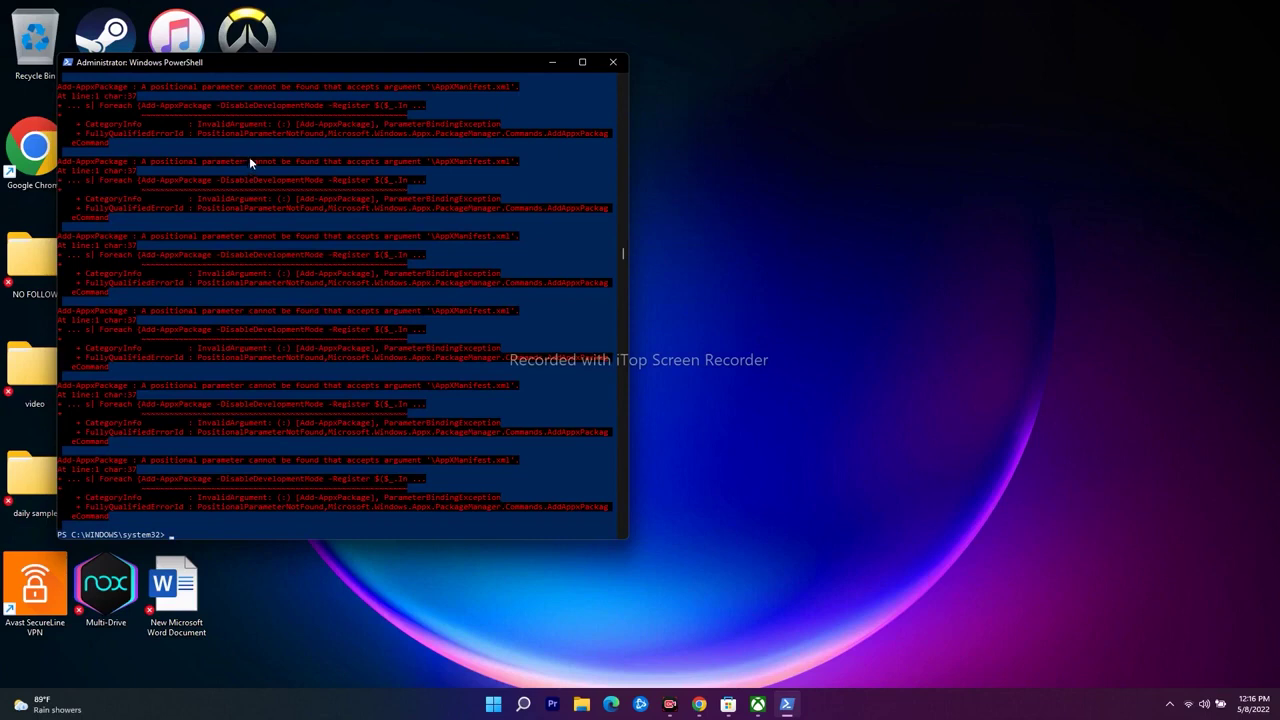
left_click(612, 64)
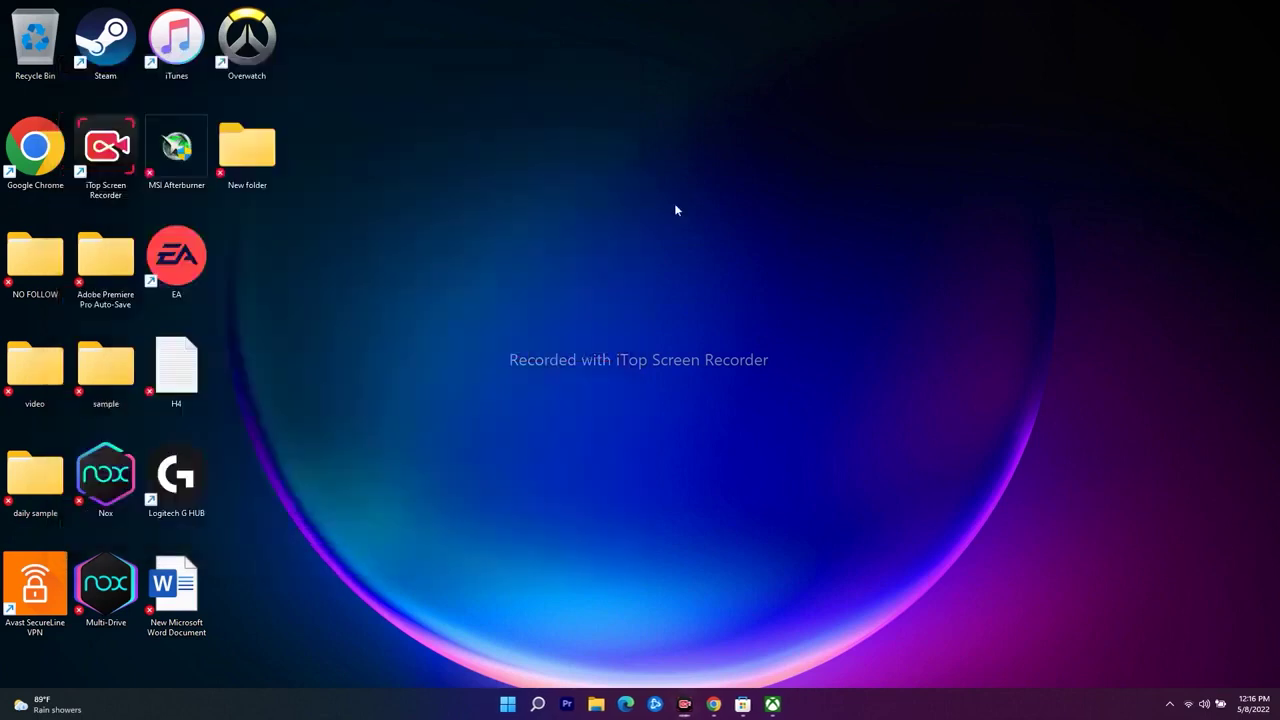
left_click(508, 704)
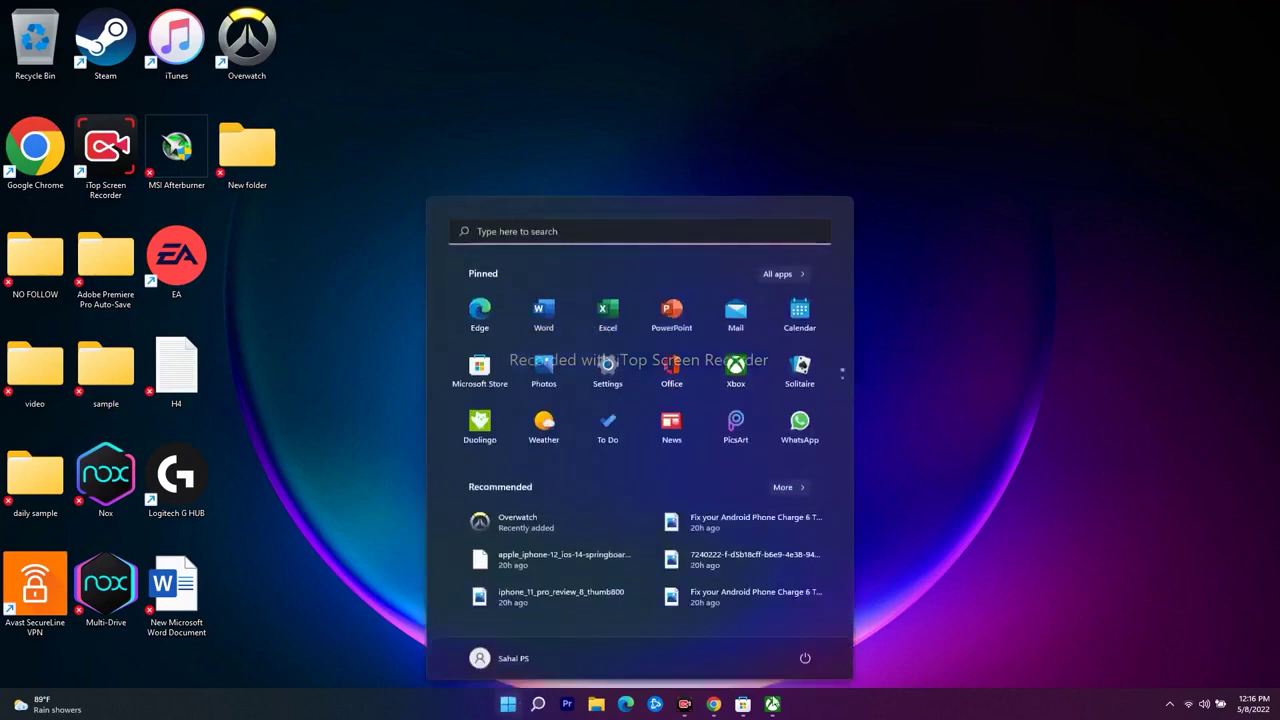
left_click(951, 568)
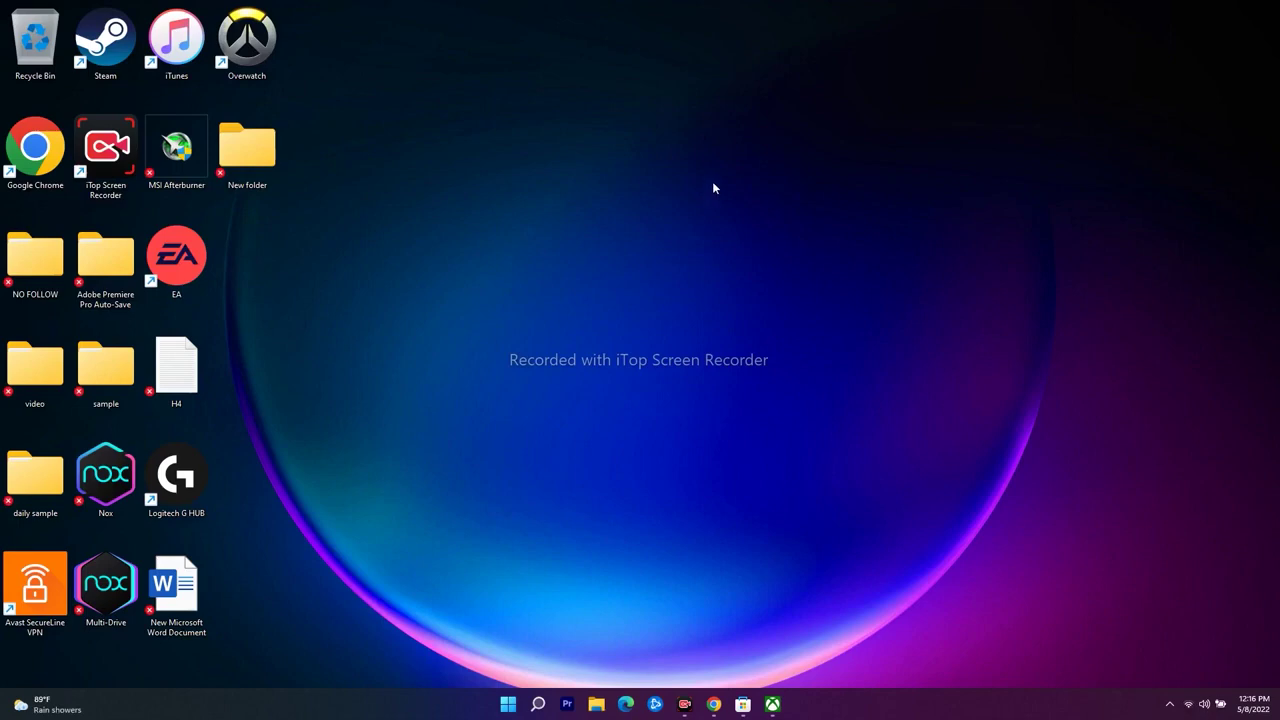
In File Explorer, open the AppData\Local folder of the current user's profile under Users on the C: drive.
left_click(596, 704)
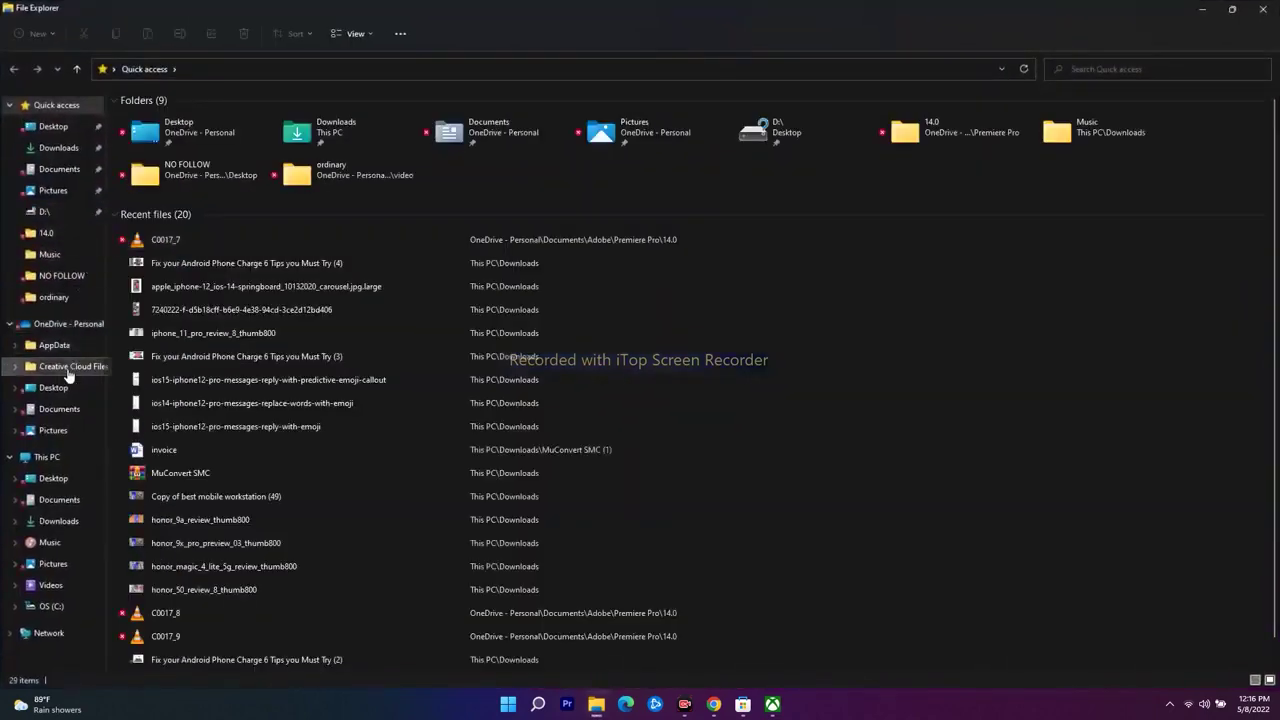
left_click(47, 456)
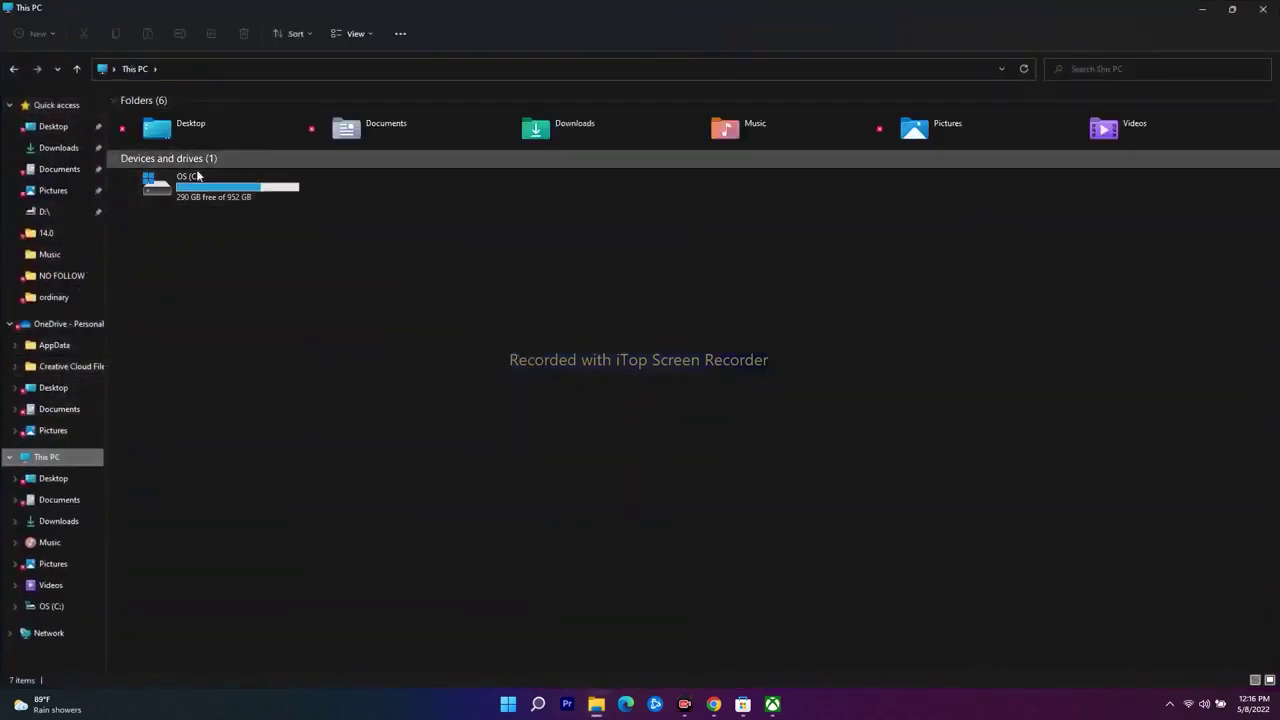
double_click(221, 190)
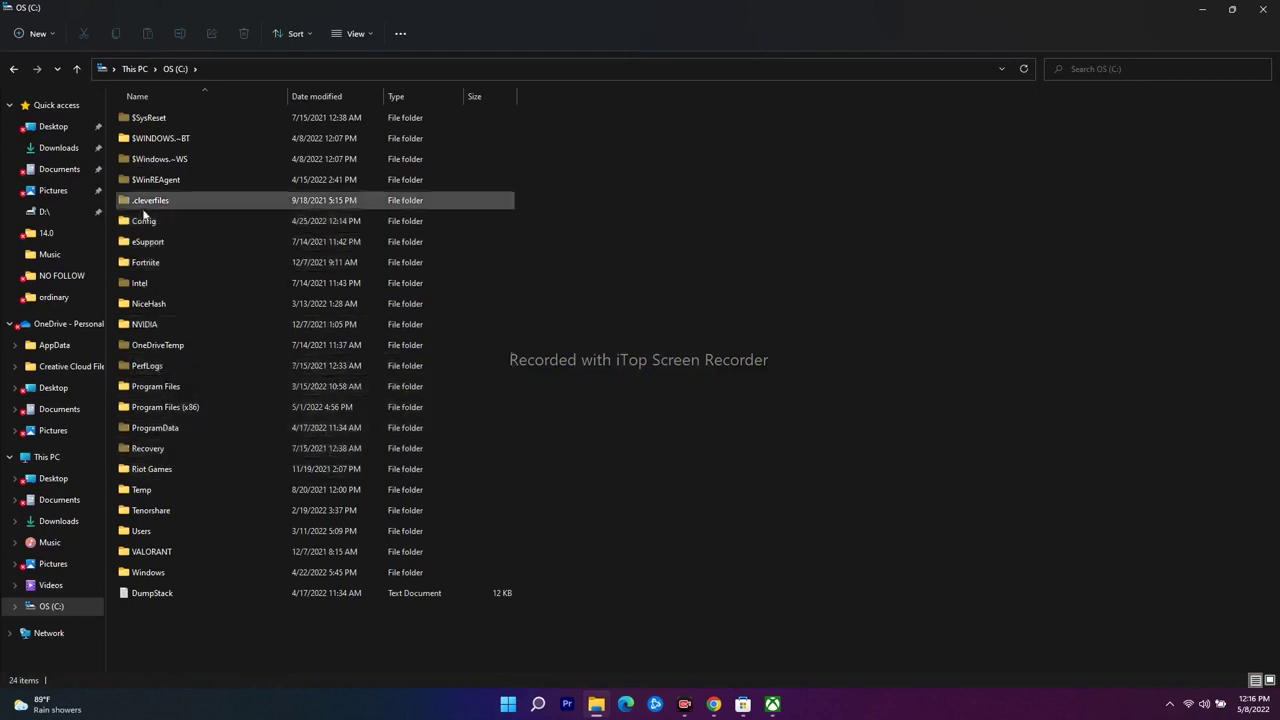
double_click(144, 535)
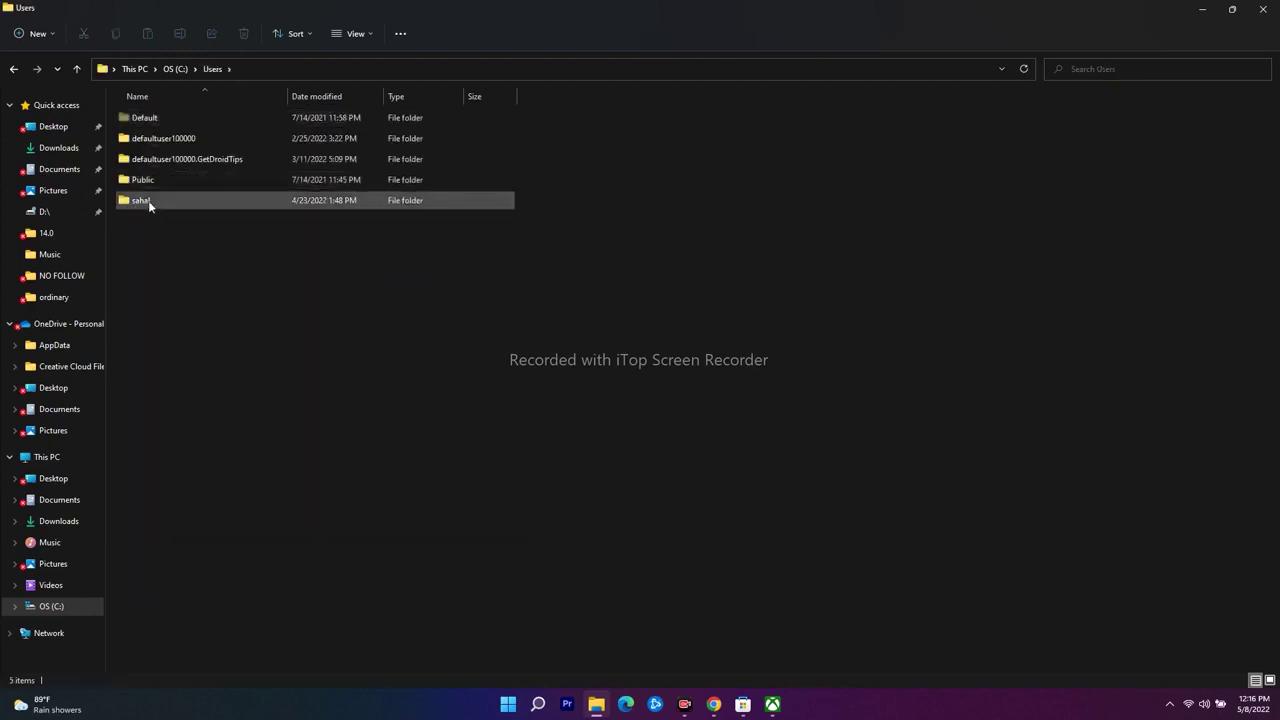
mouse_move(148, 202)
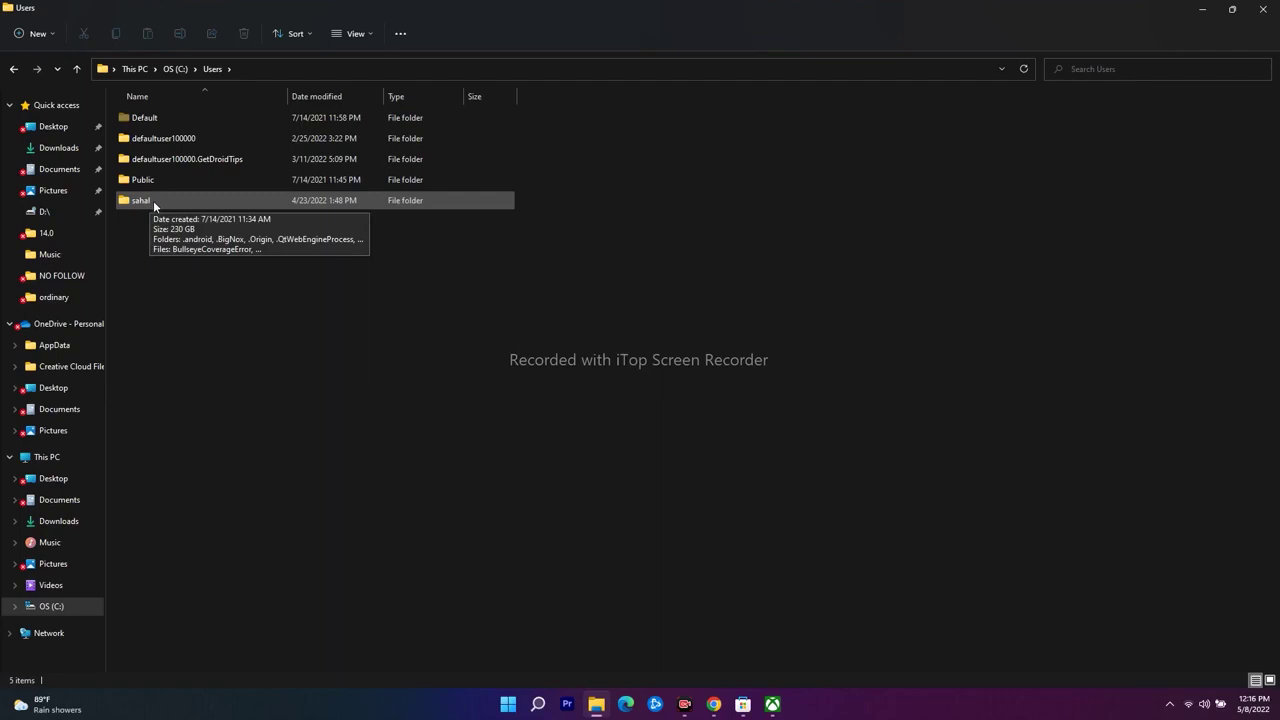
double_click(148, 204)
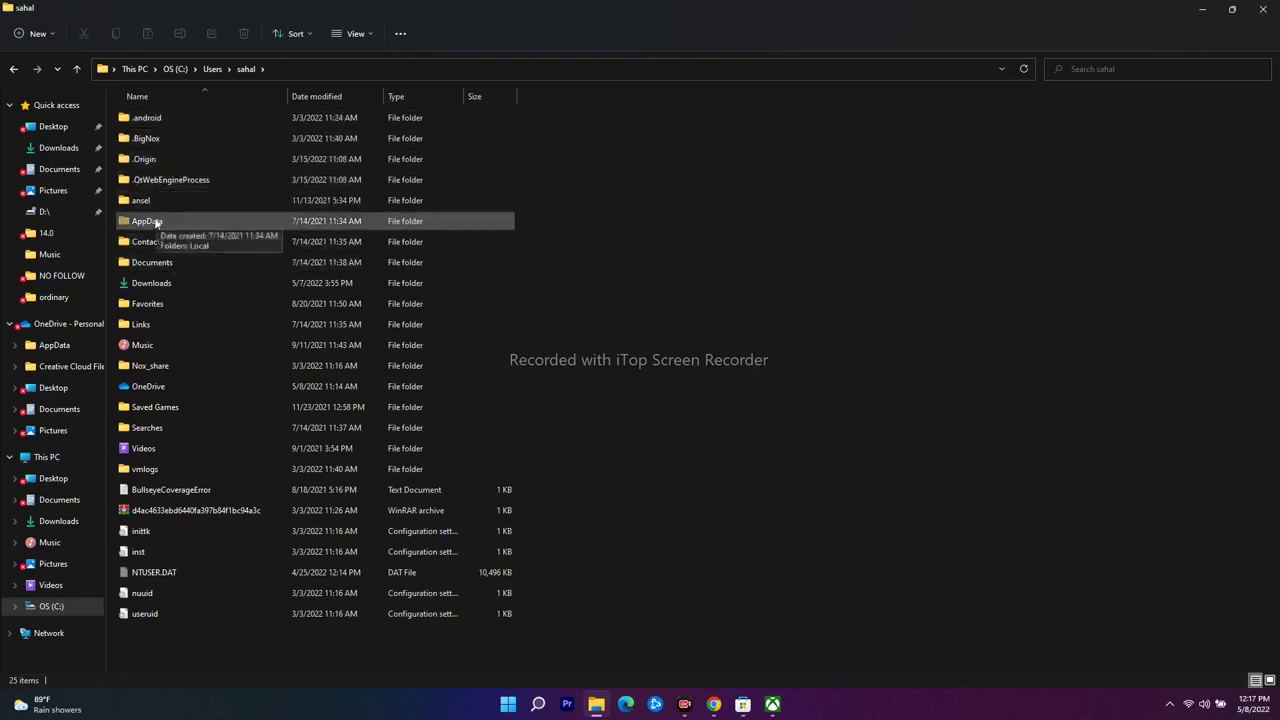
double_click(150, 222)
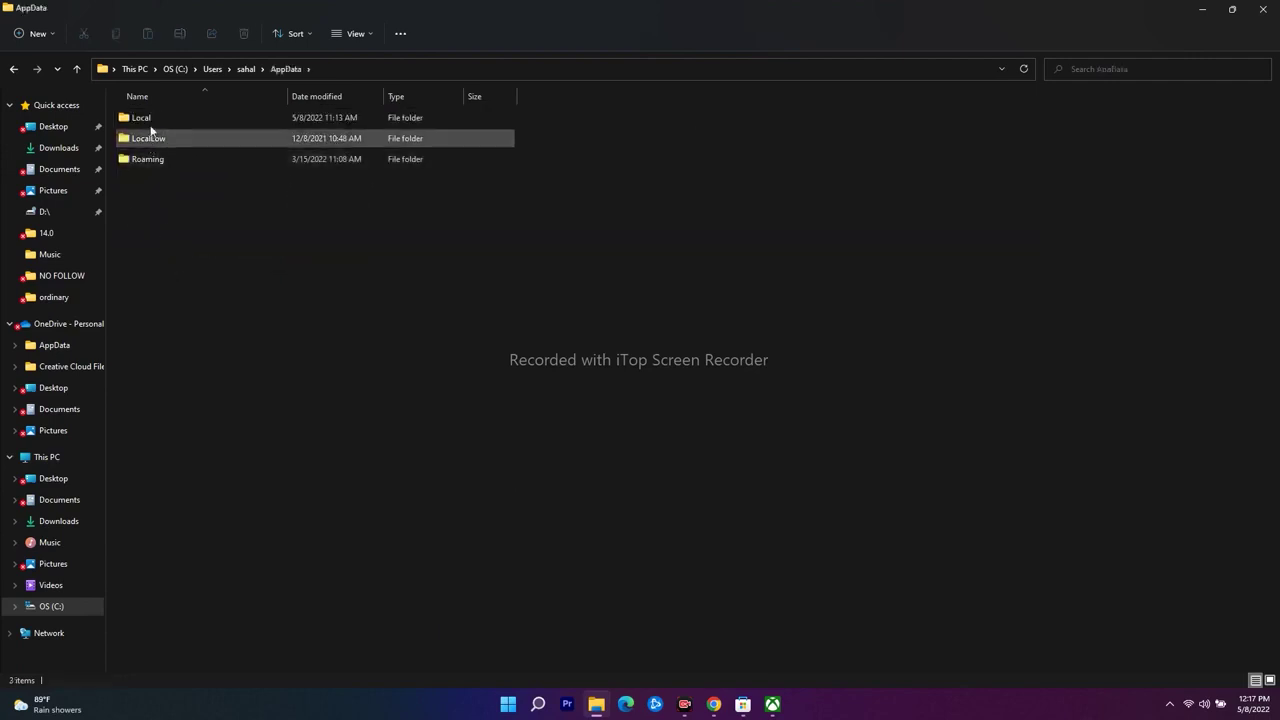
double_click(155, 121)
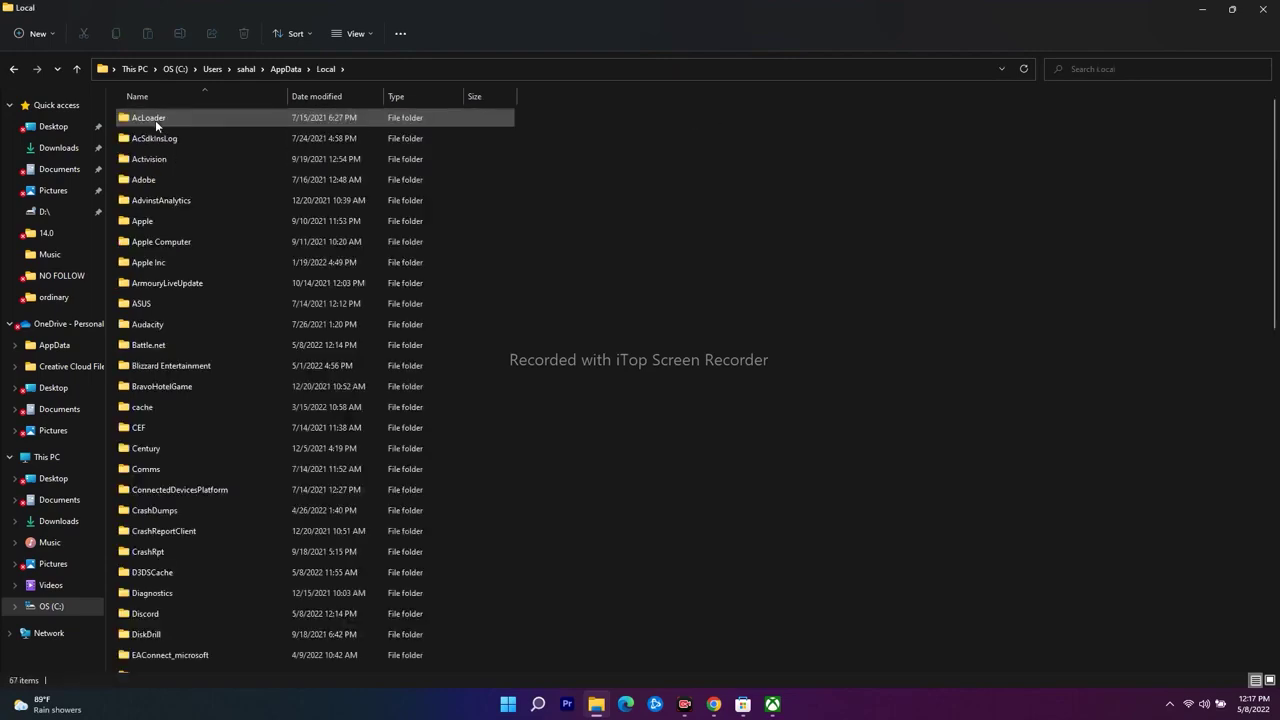
Look through AppData's LocalLow folder, its Microsoft subfolder and the Roaming folder, and return to the Local folder.
left_click(14, 68)
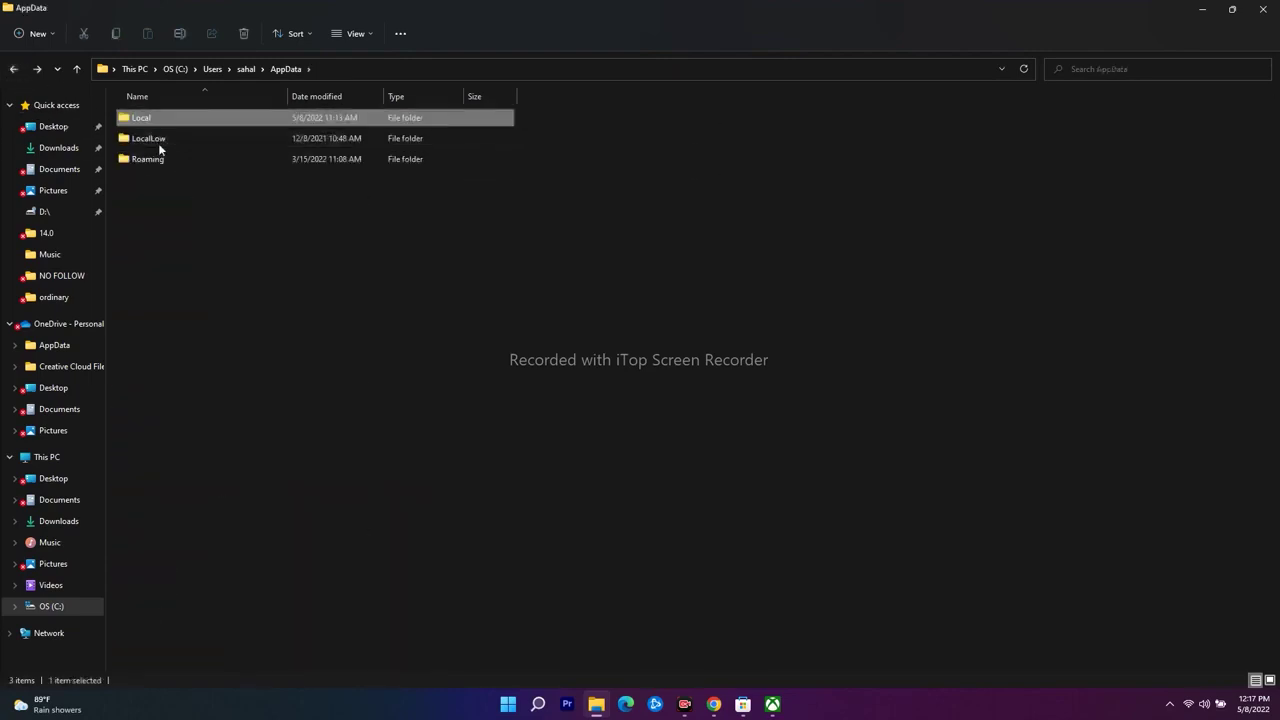
double_click(159, 142)
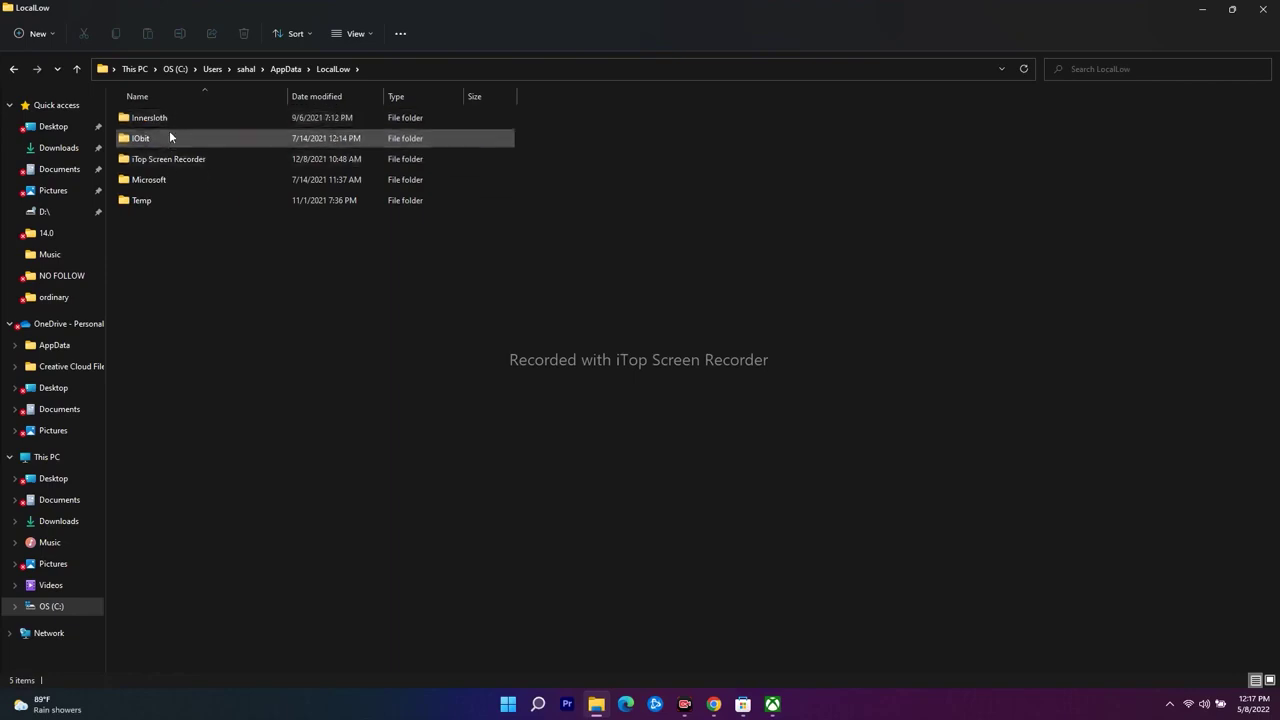
double_click(160, 181)
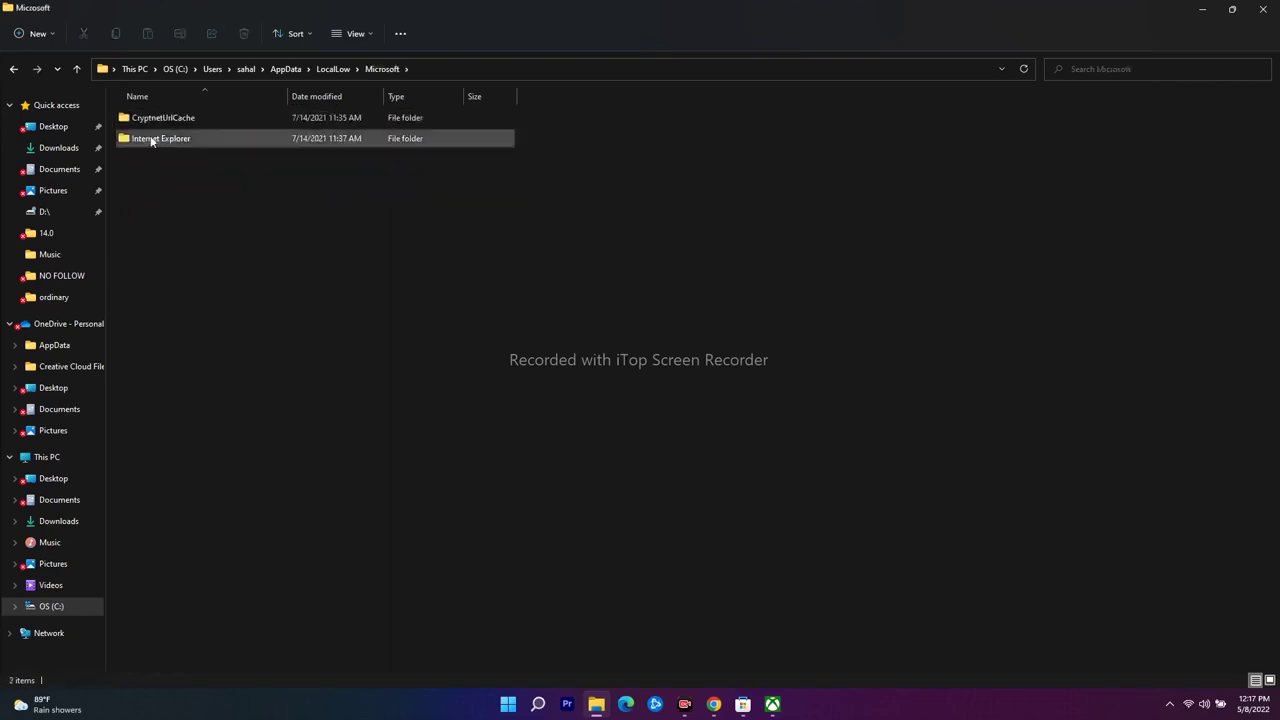
left_click(14, 70)
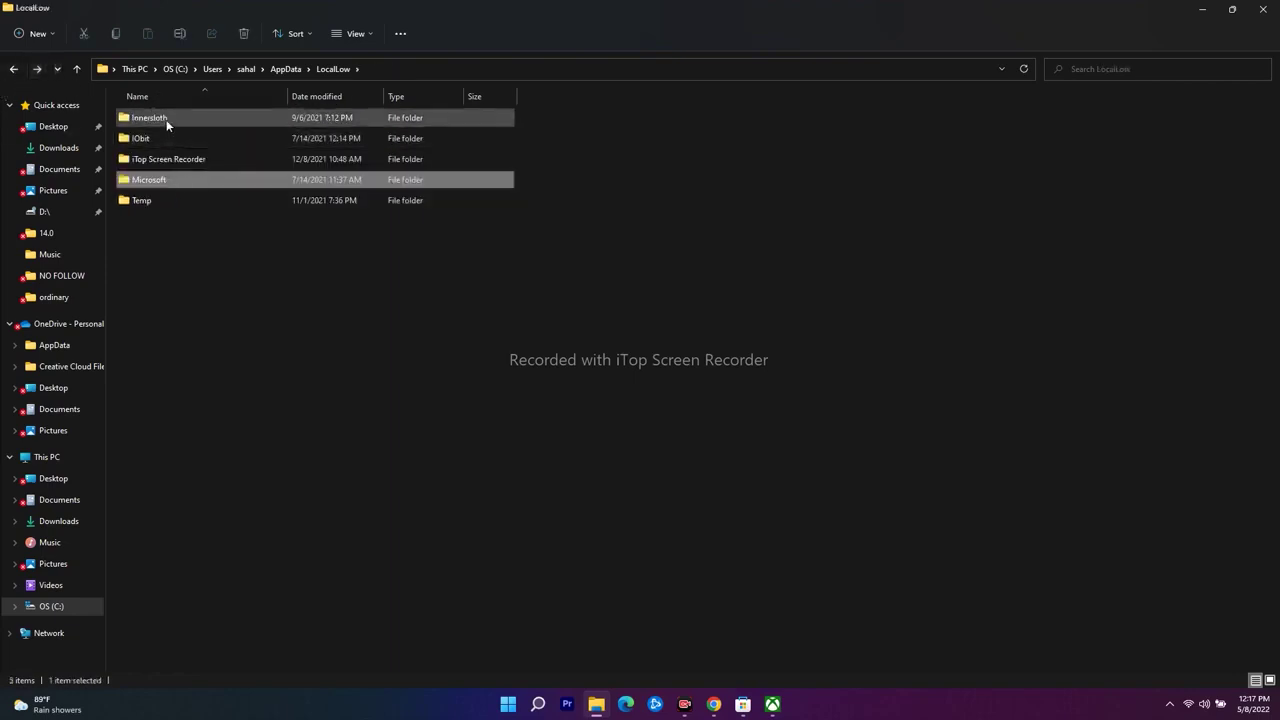
left_click(14, 69)
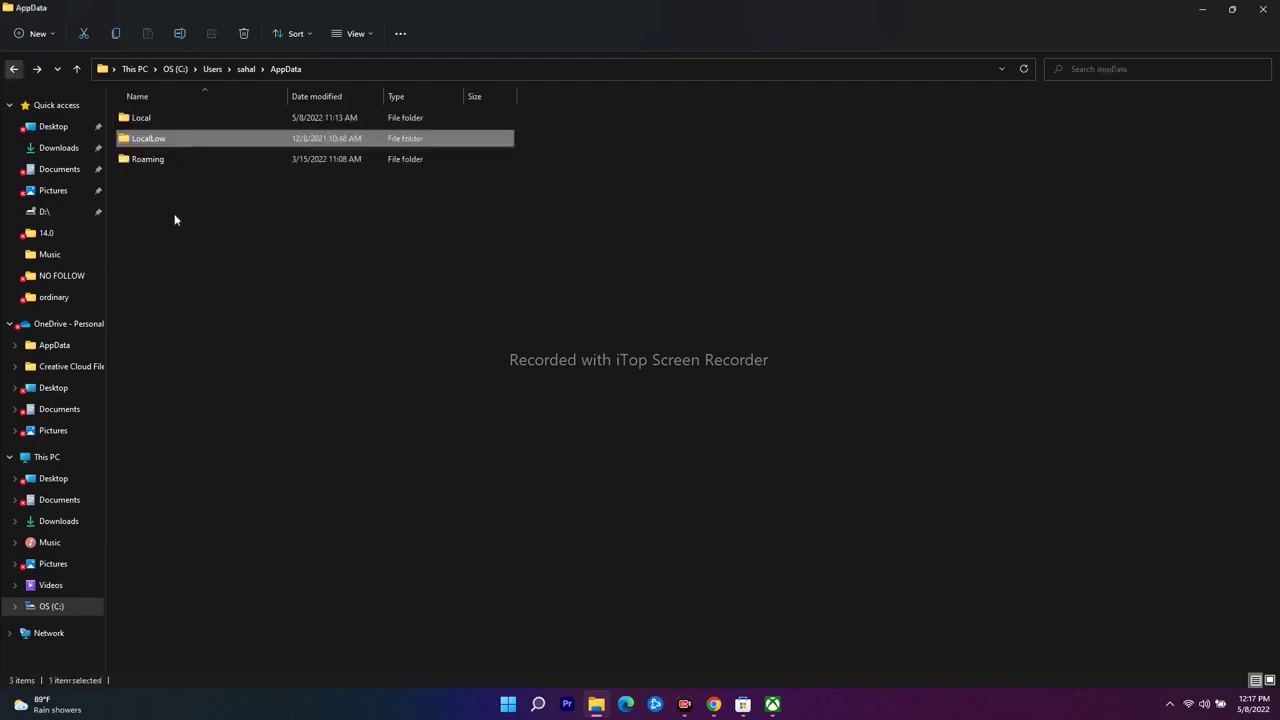
double_click(165, 160)
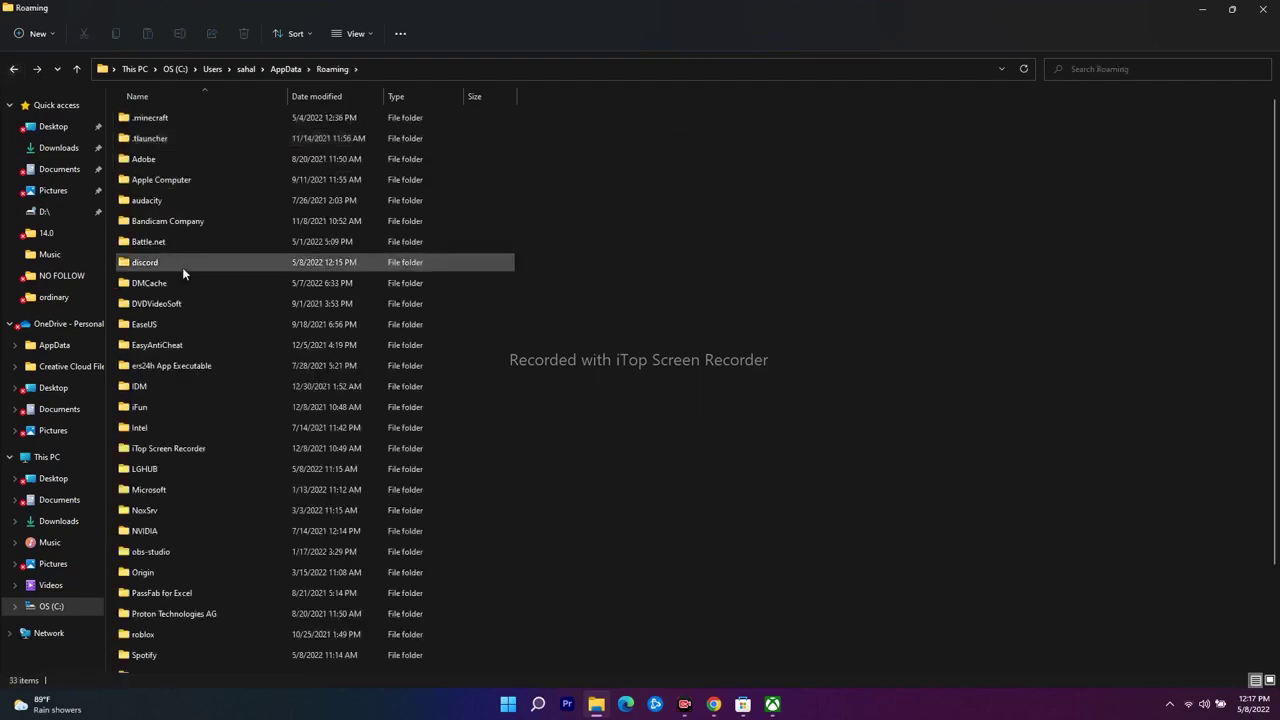
left_click(14, 69)
left_click(172, 117)
double_click(172, 117)
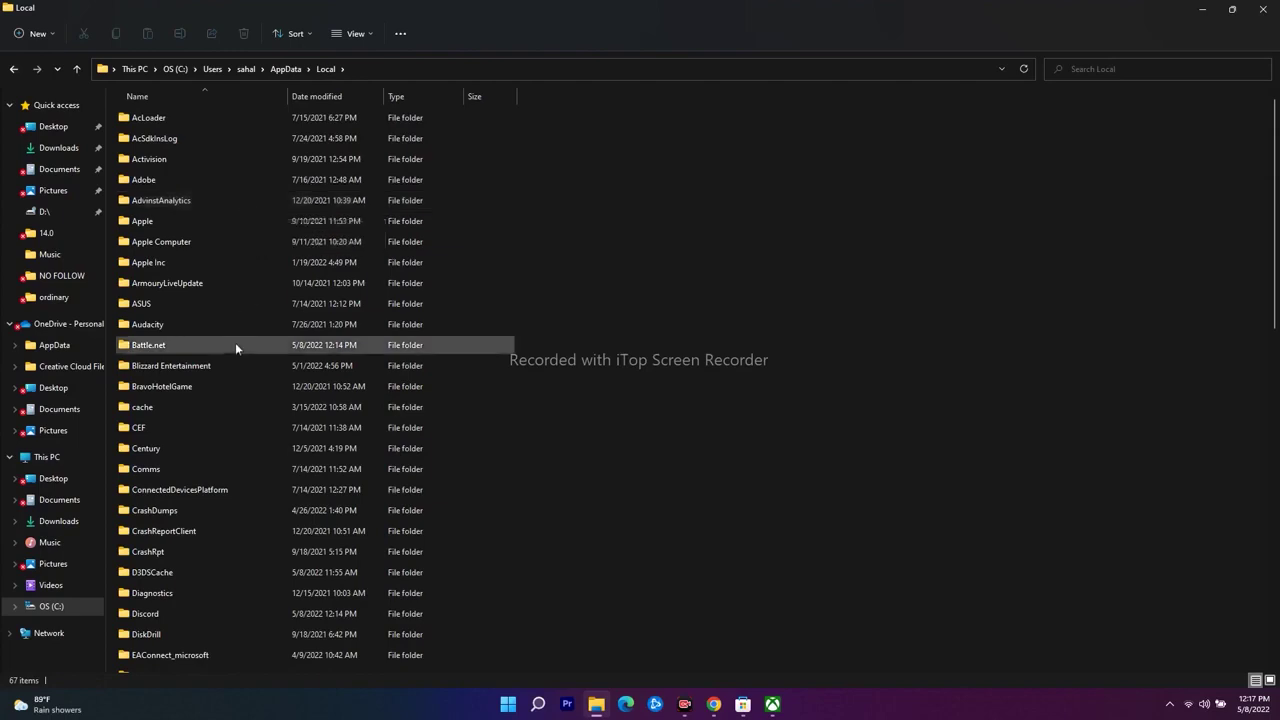
Open the Packages folder within Local and go into its MicrosoftTeams_8wekyb3d8bbwe folder.
scroll(265, 246, "down", 7)
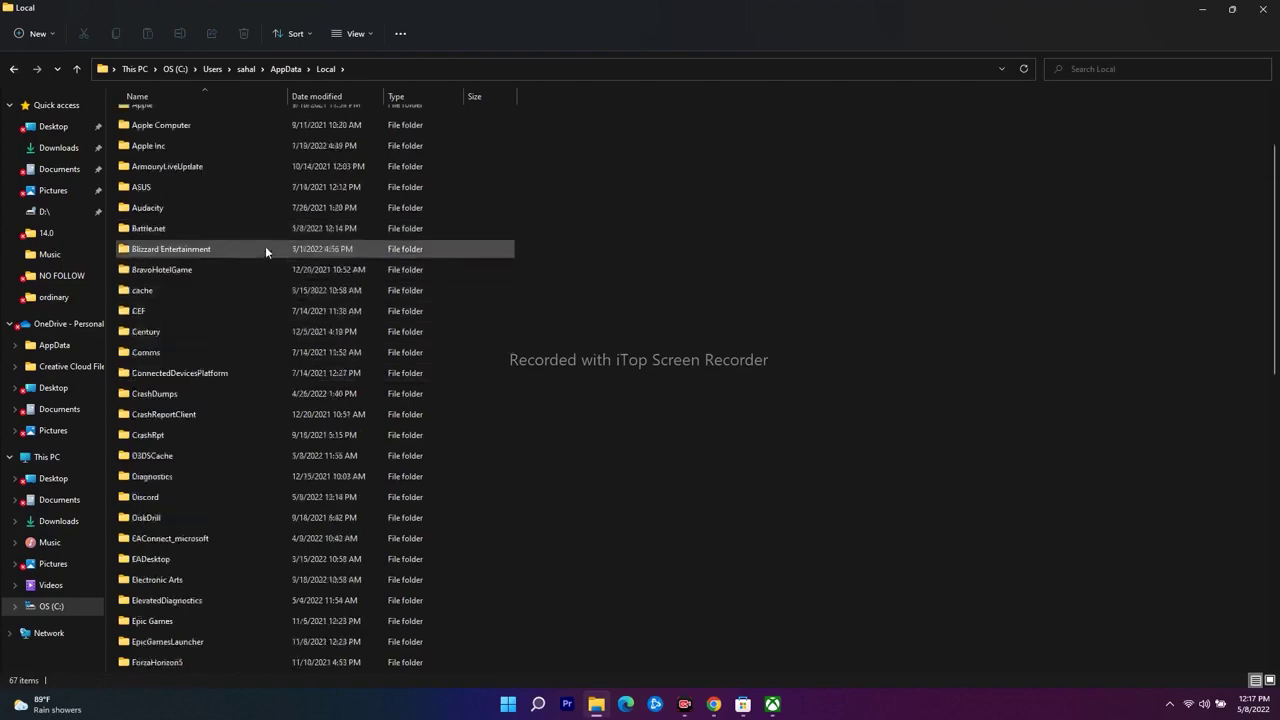
scroll(265, 246, "down", 4)
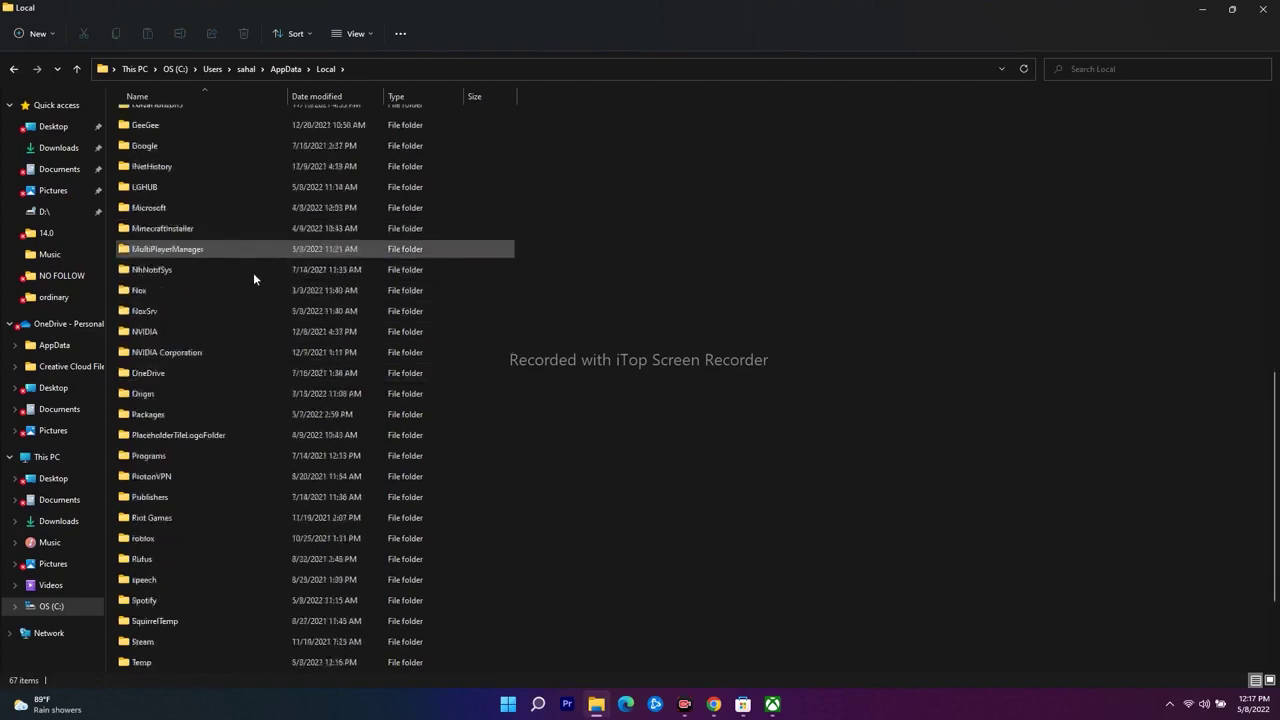
double_click(168, 413)
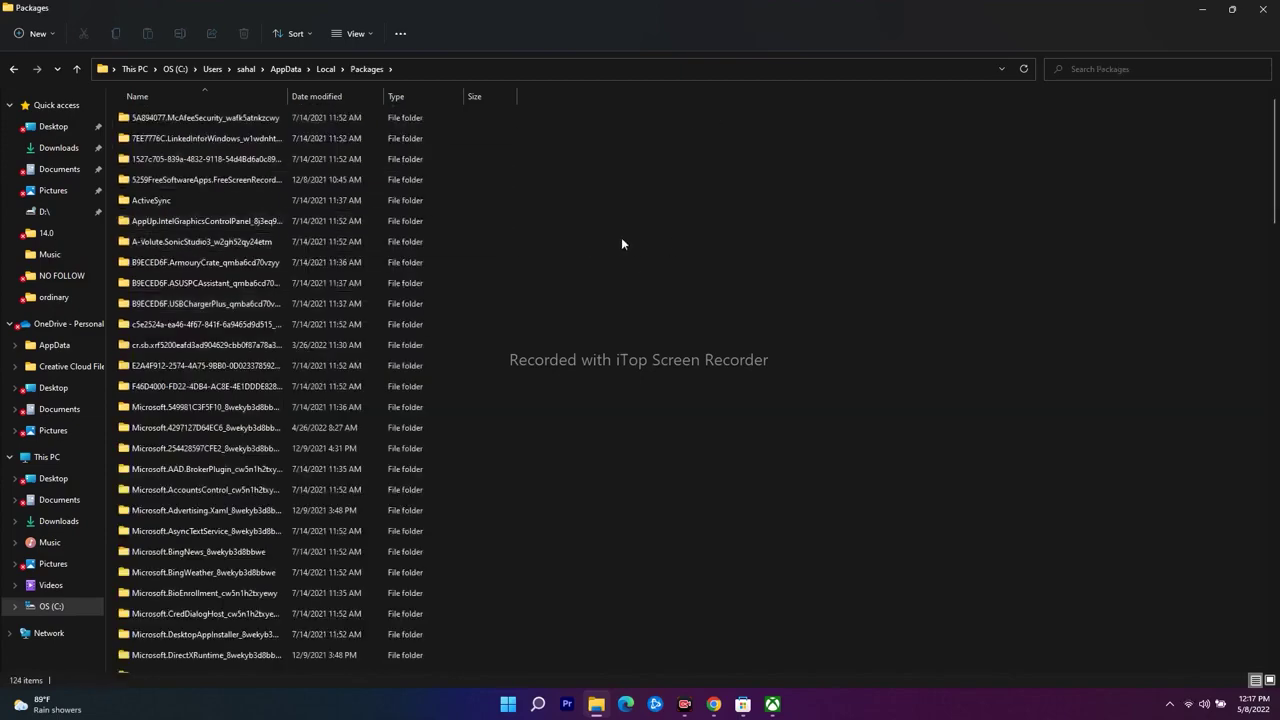
scroll(621, 238, "down", 20)
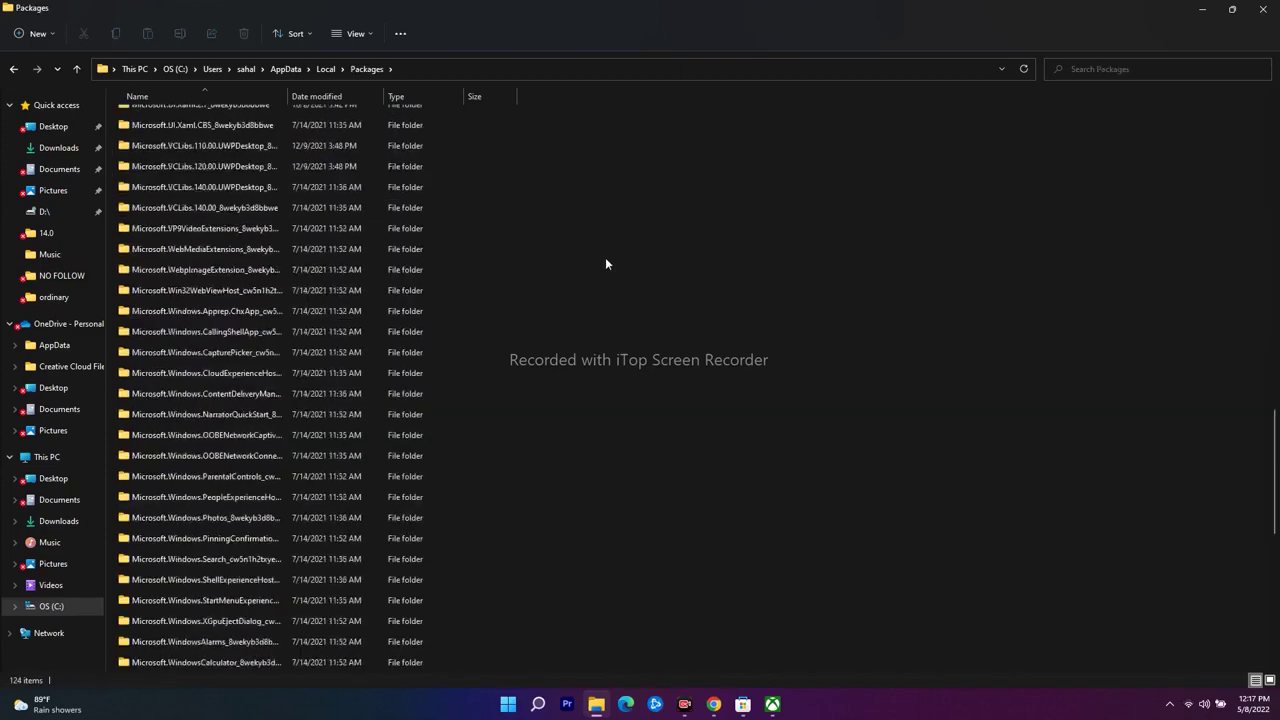
scroll(605, 263, "down", 10)
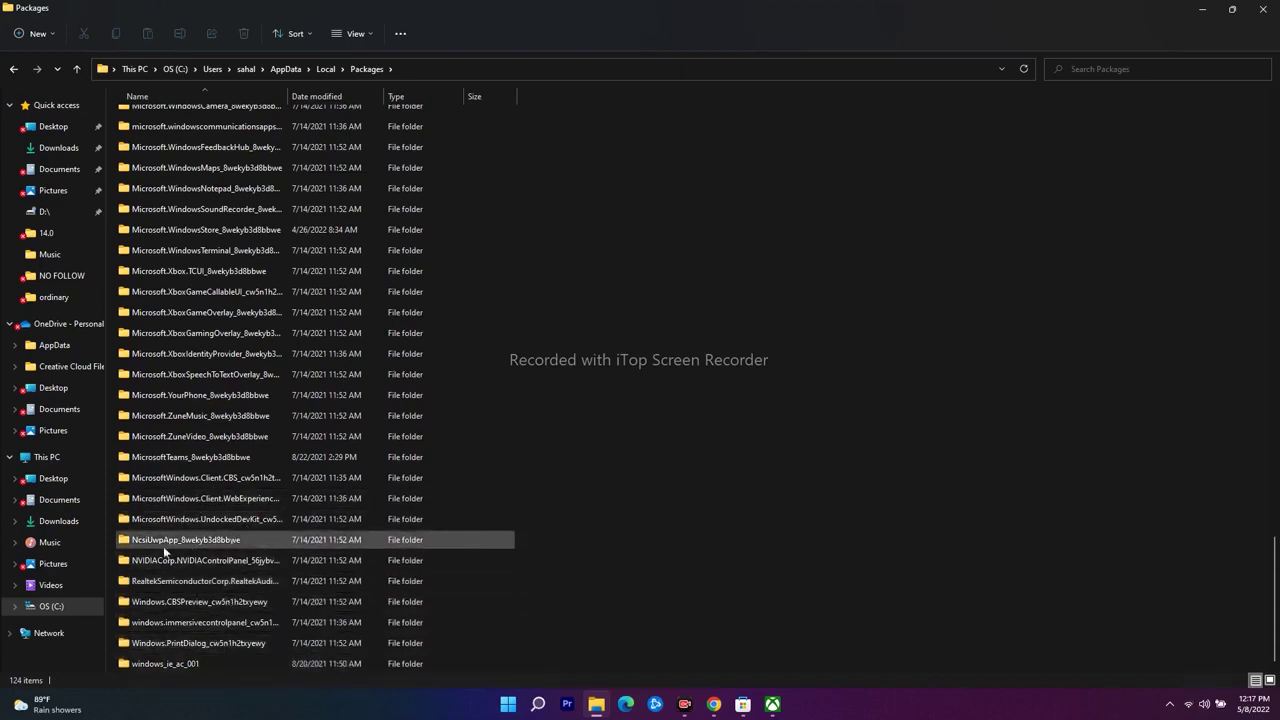
double_click(209, 456)
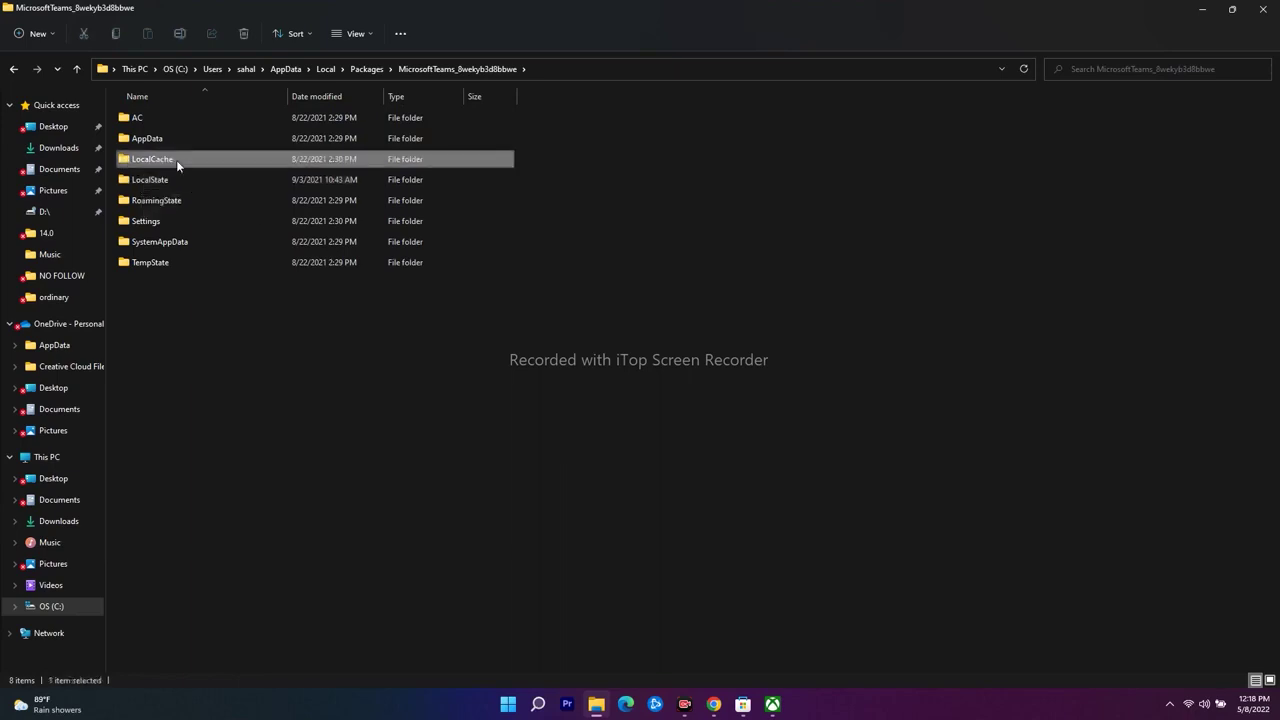
Check the LocalCache folder and its available actions, including deletion, without deleting it, and close File Explorer.
double_click(176, 160)
left_click(12, 70)
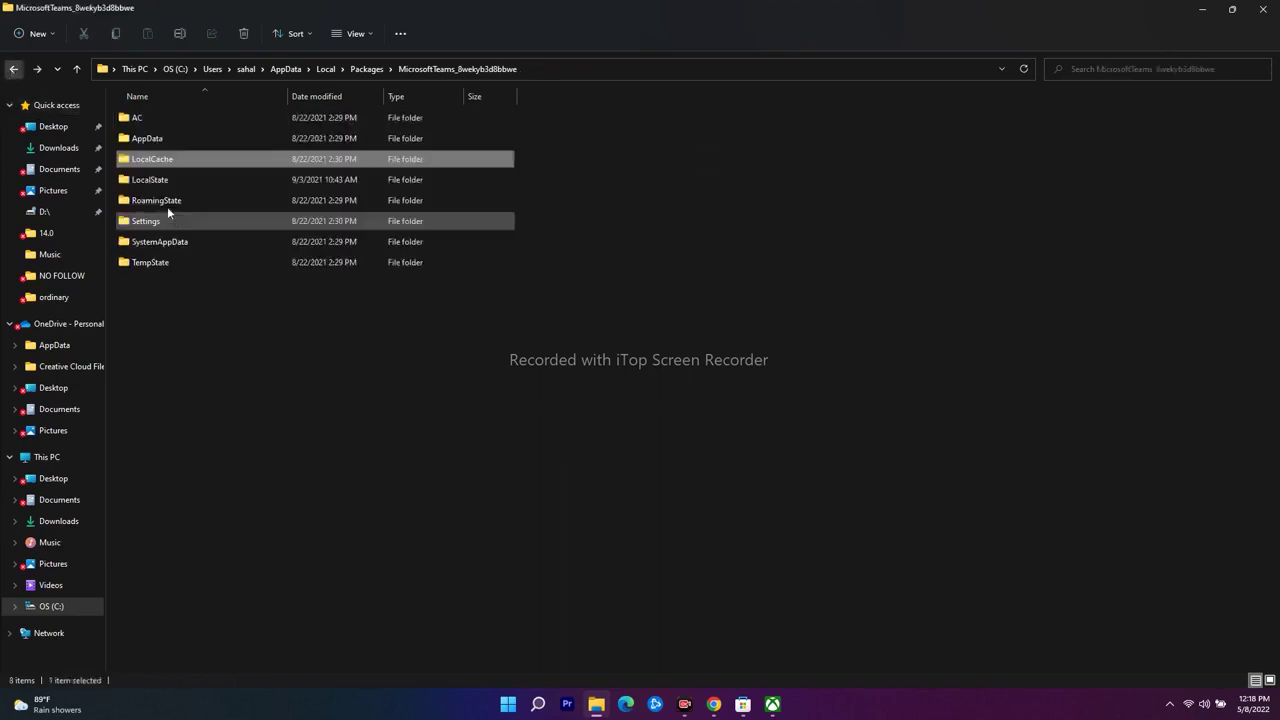
right_click(171, 162)
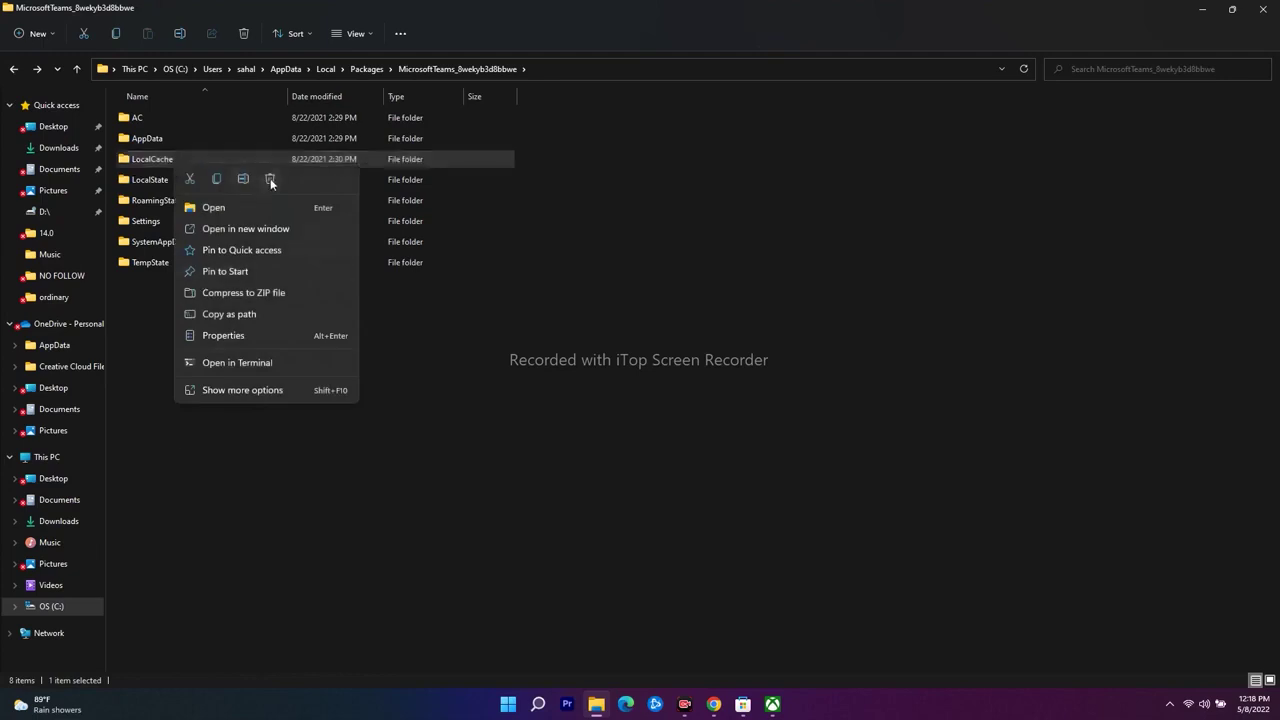
left_click(581, 412)
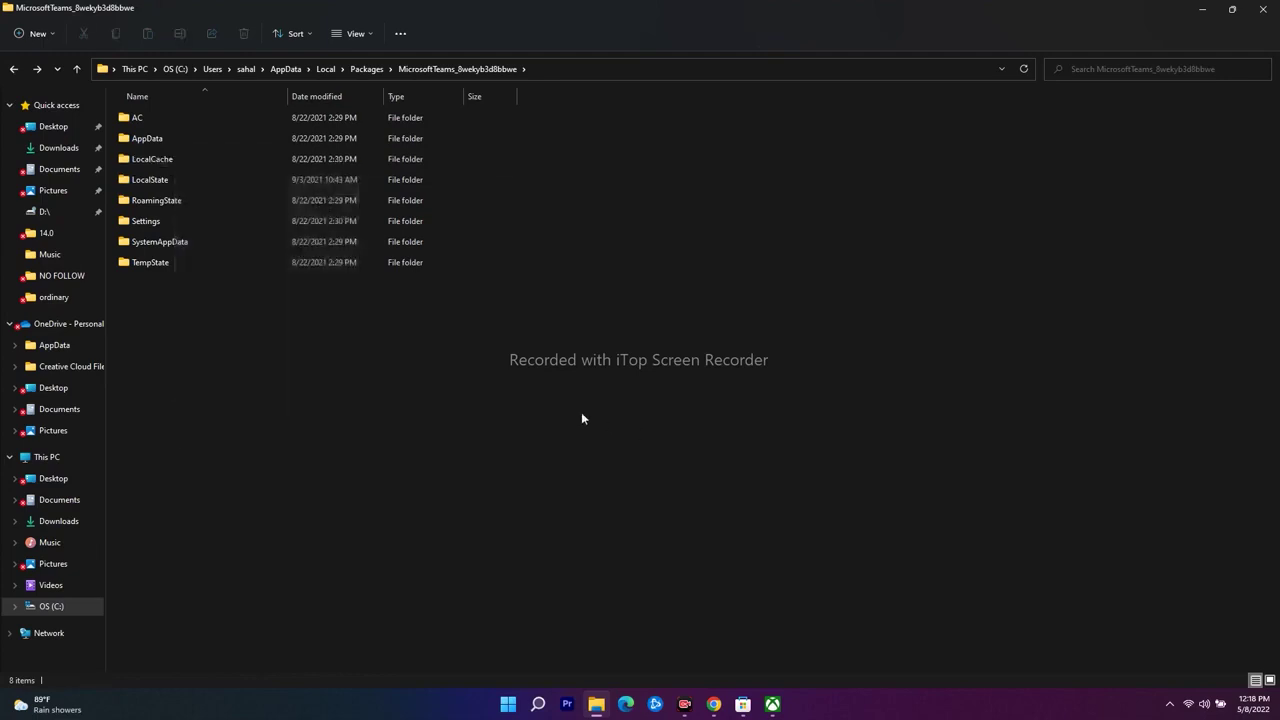
left_click(1262, 9)
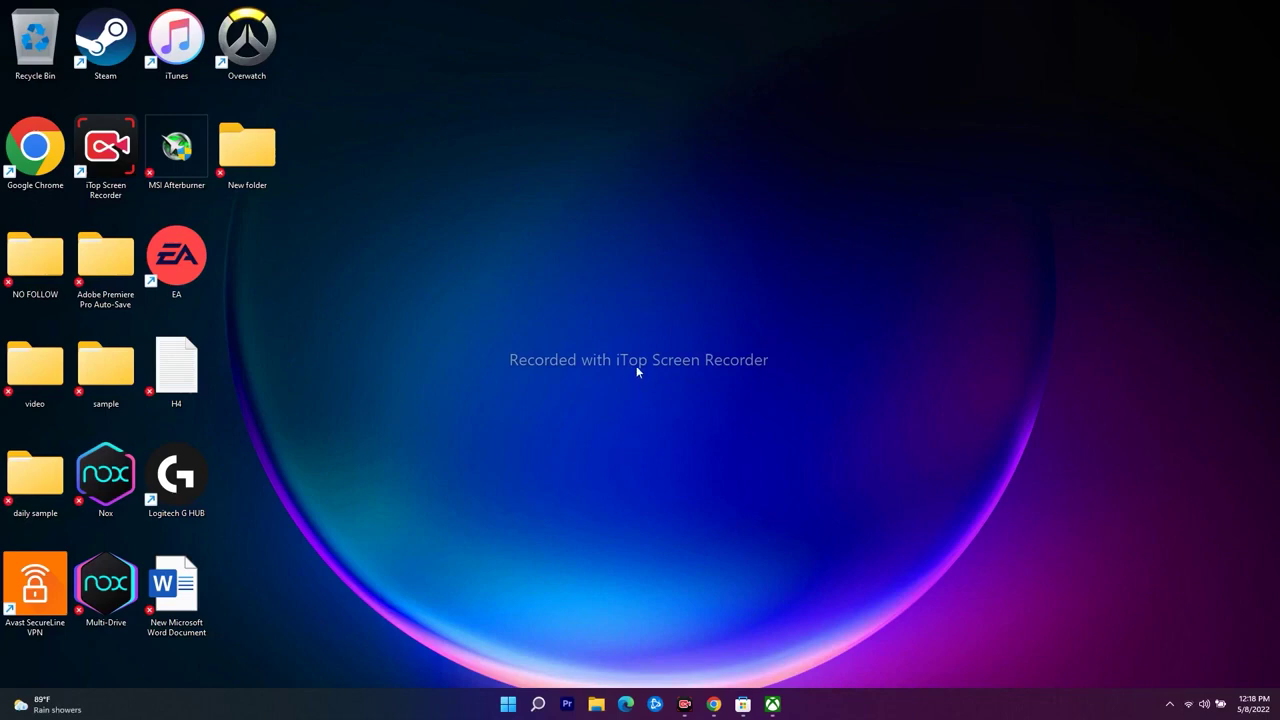
Repair the Xbox app and reset its data from its app settings, and close Settings.
left_click(537, 704)
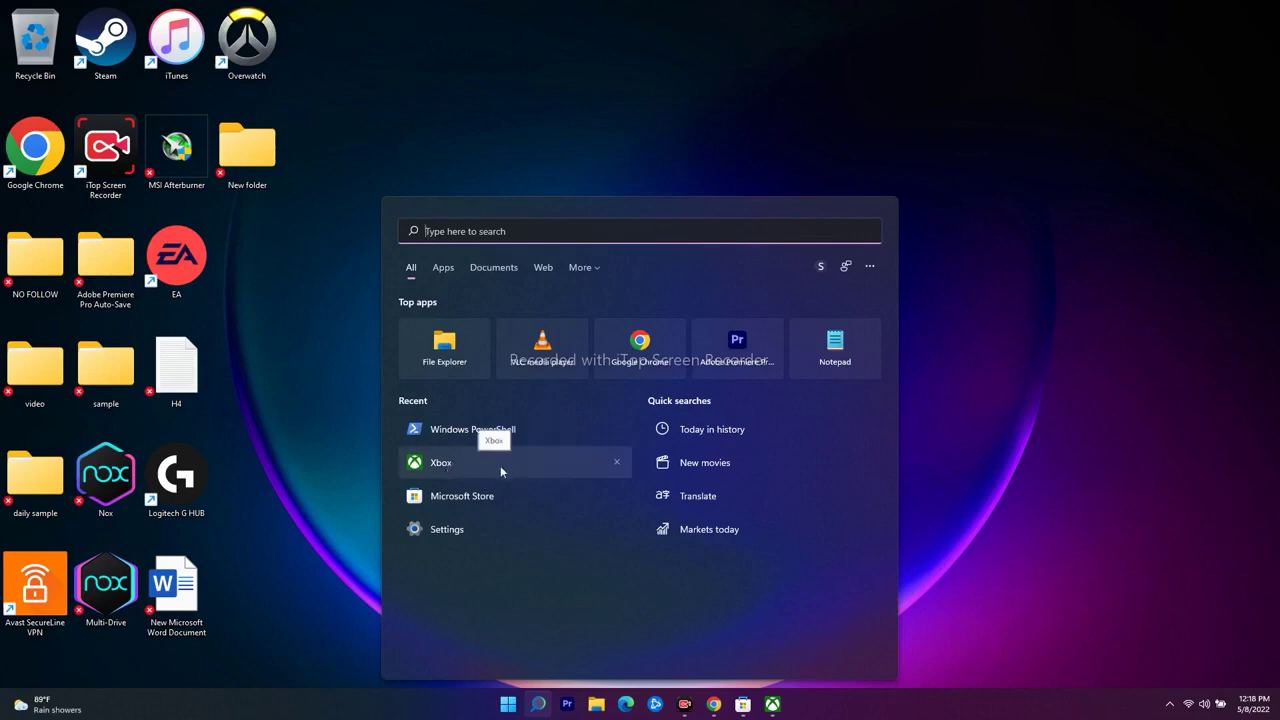
right_click(501, 467)
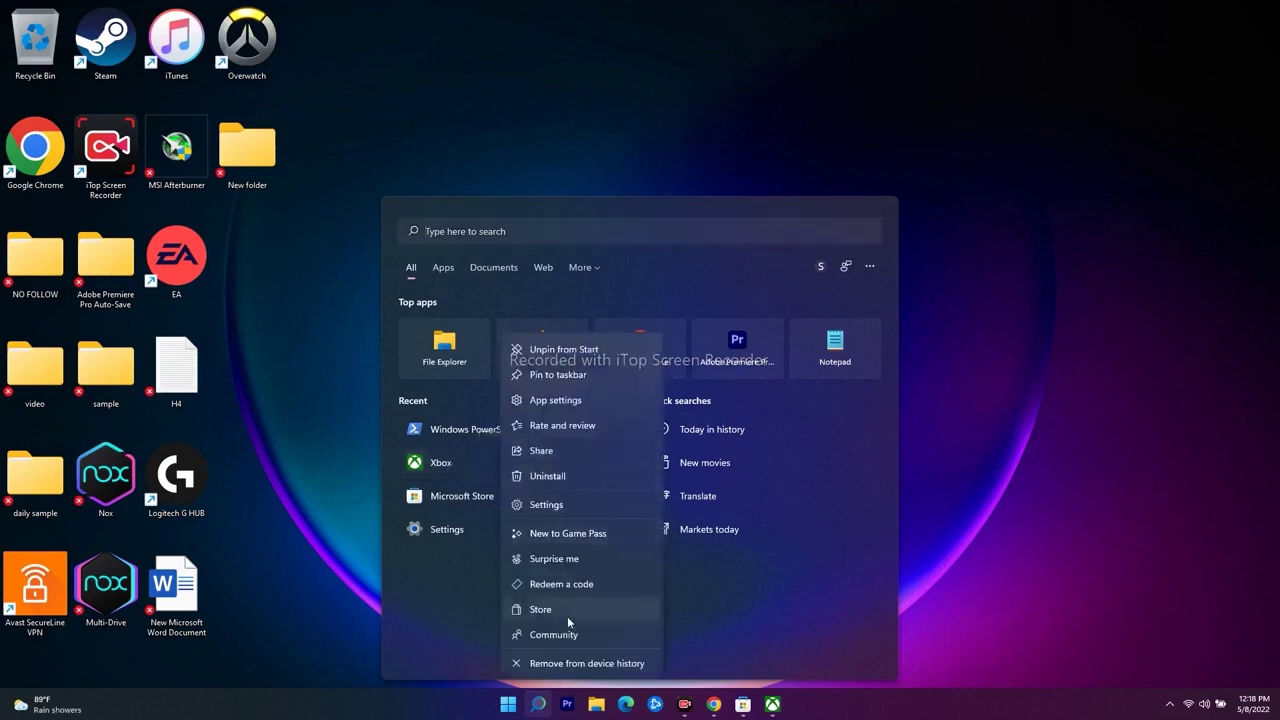
left_click(555, 400)
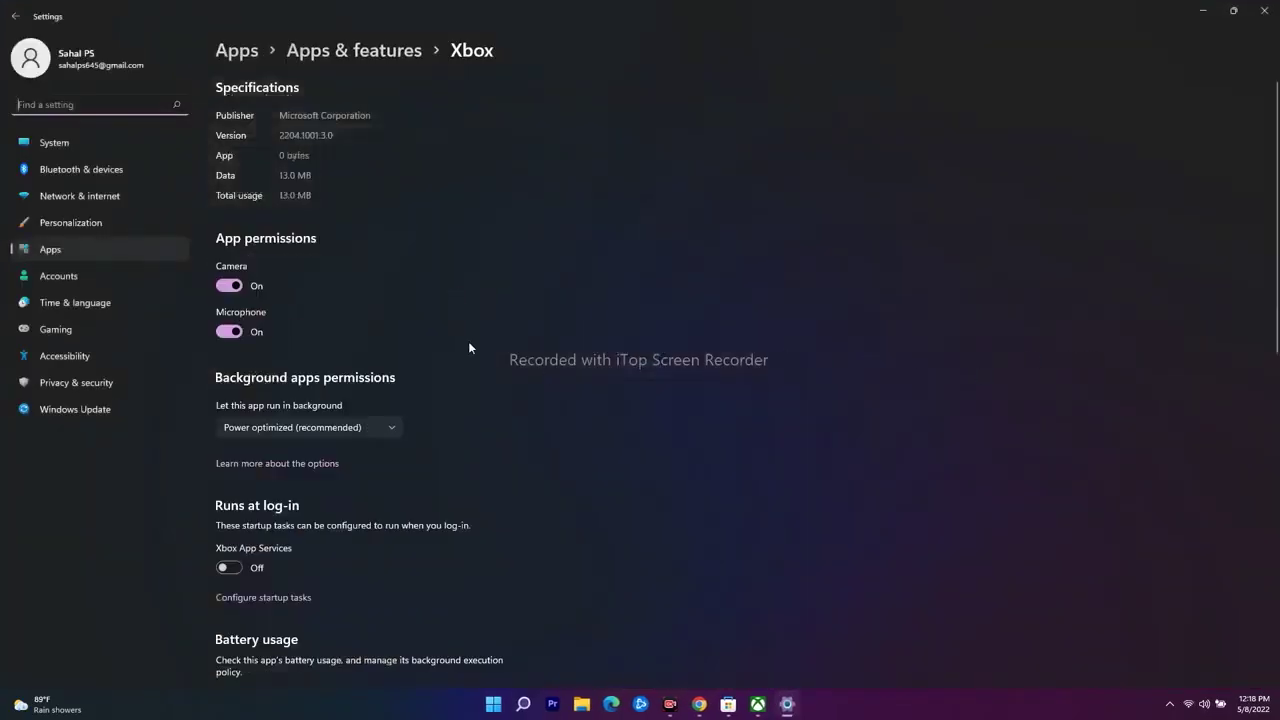
scroll(490, 315, "down", 1)
scroll(514, 289, "down", 5)
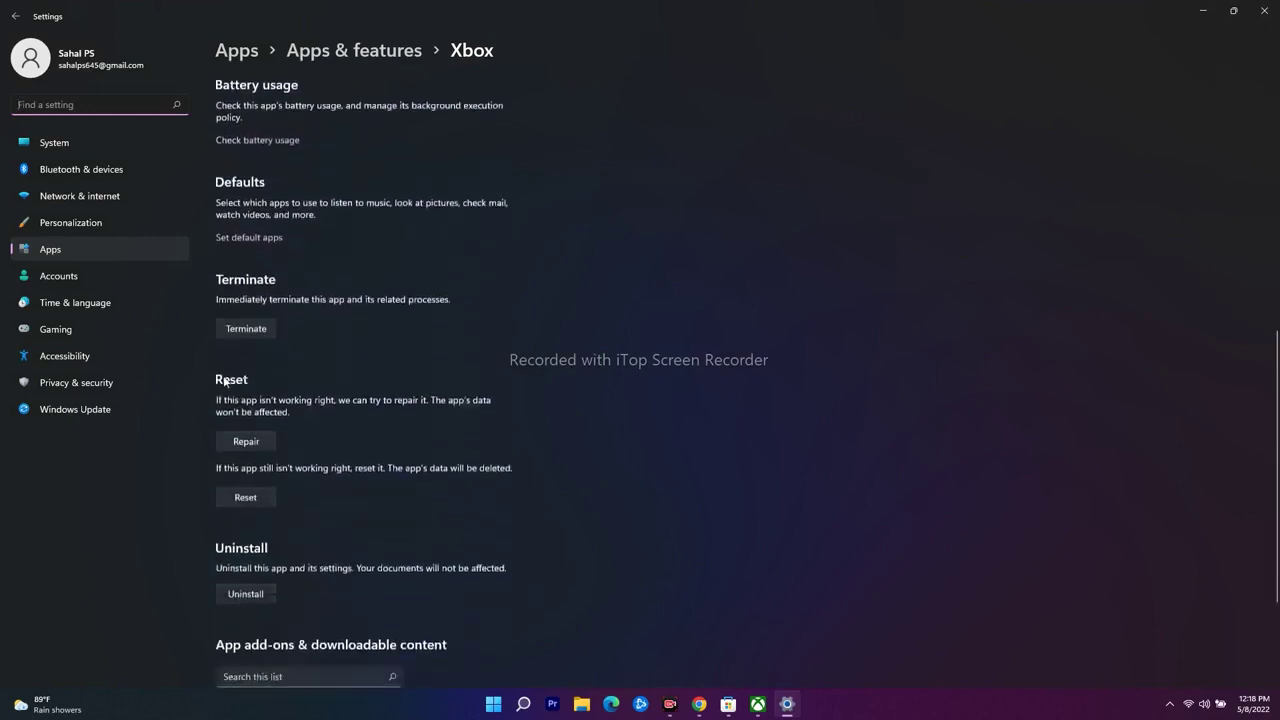
left_click(258, 442)
left_click(256, 518)
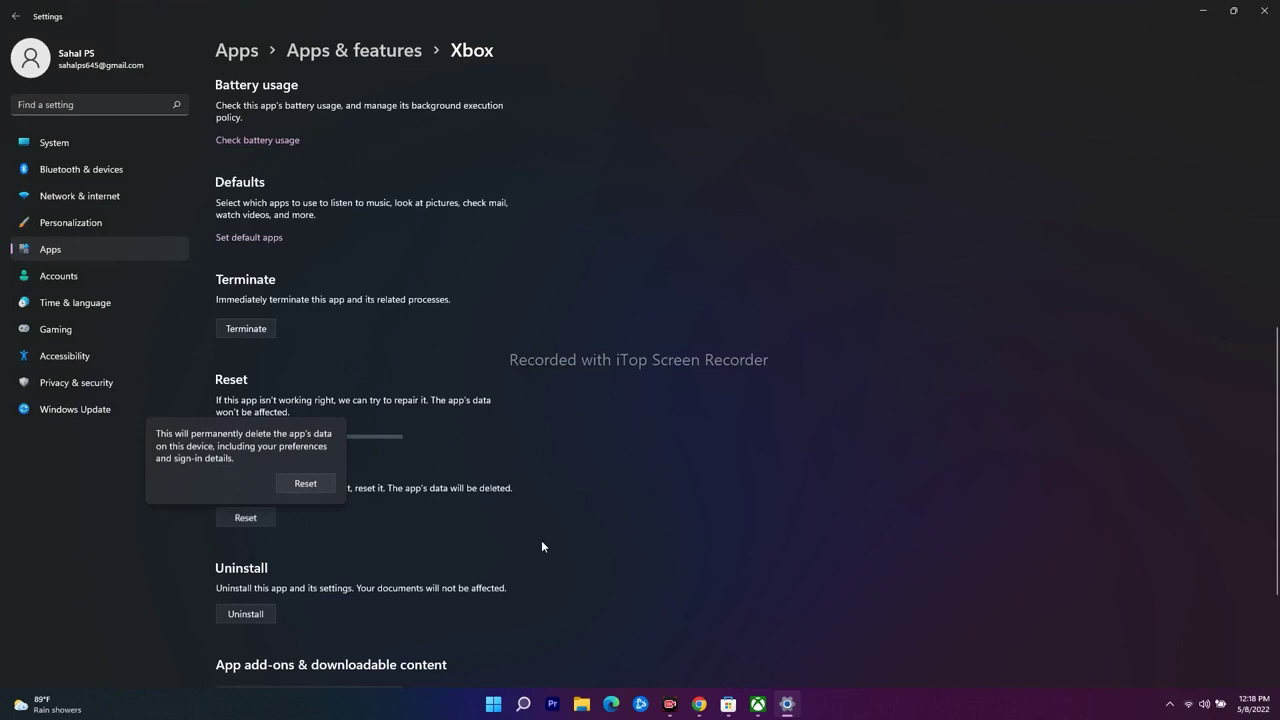
left_click(322, 485)
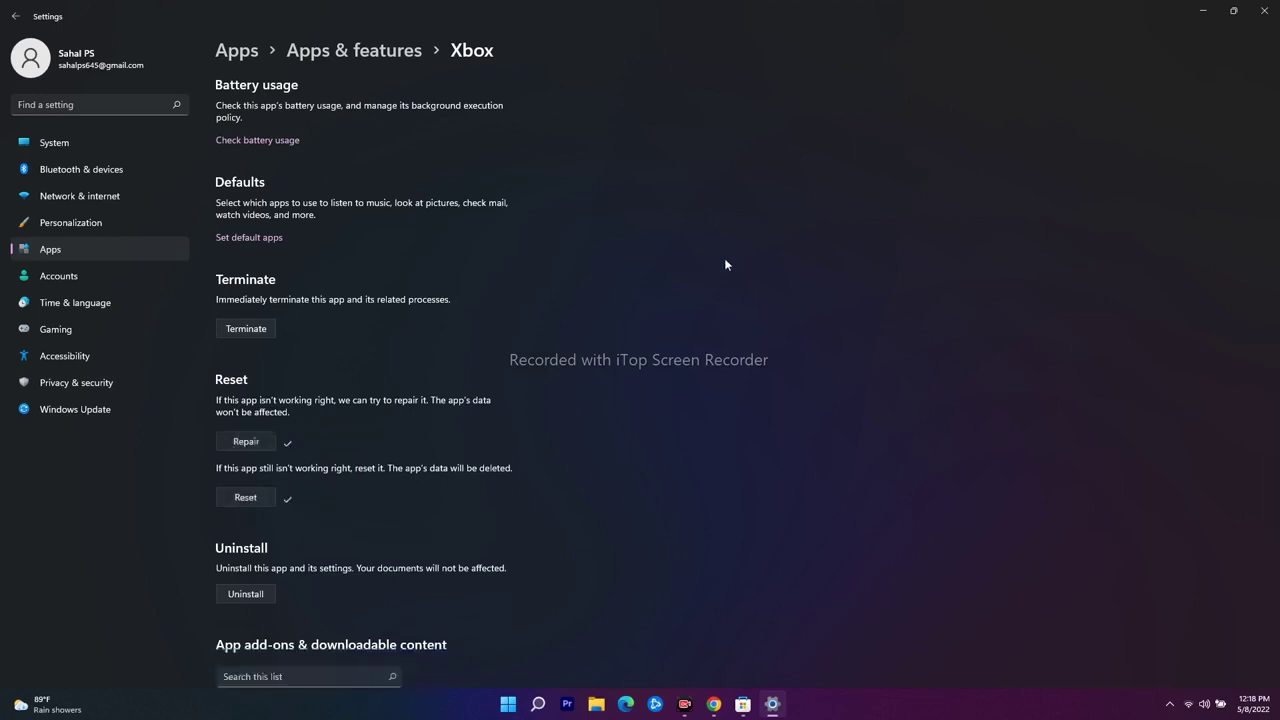
left_click(1262, 11)
Repair the Microsoft Store app and reset its data from its app settings, and close Settings.
key("super+s")
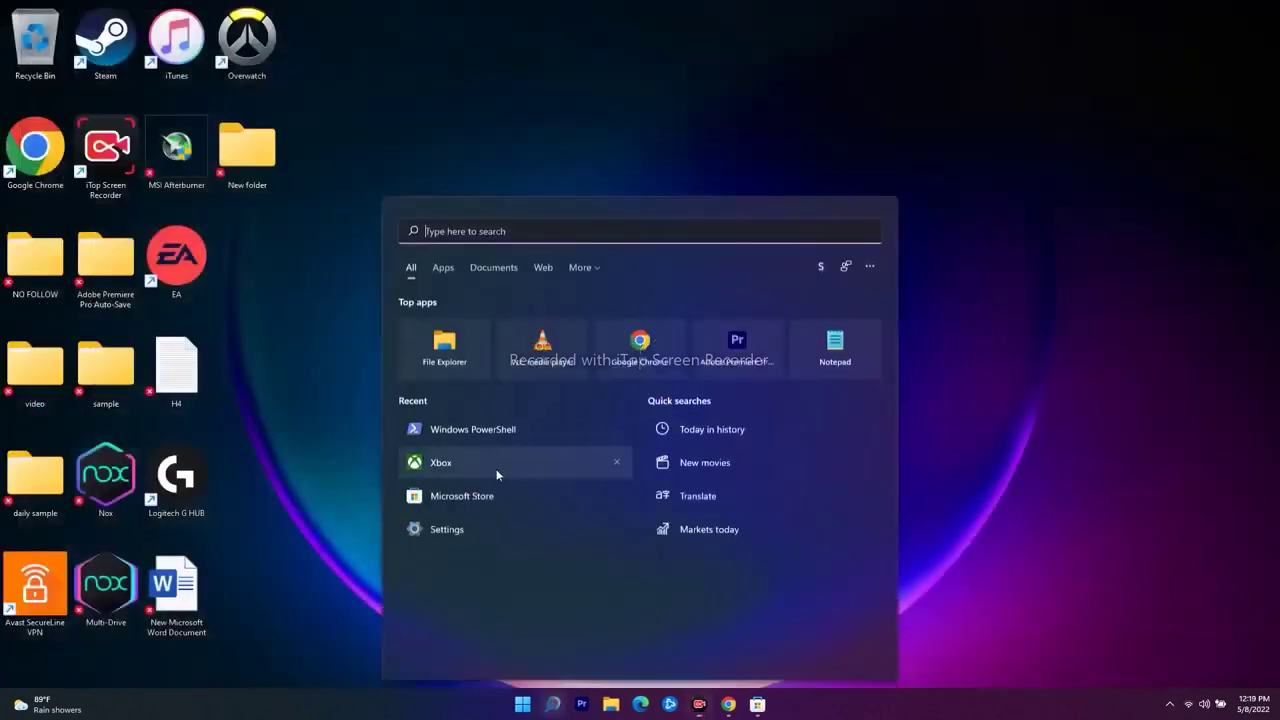
right_click(483, 498)
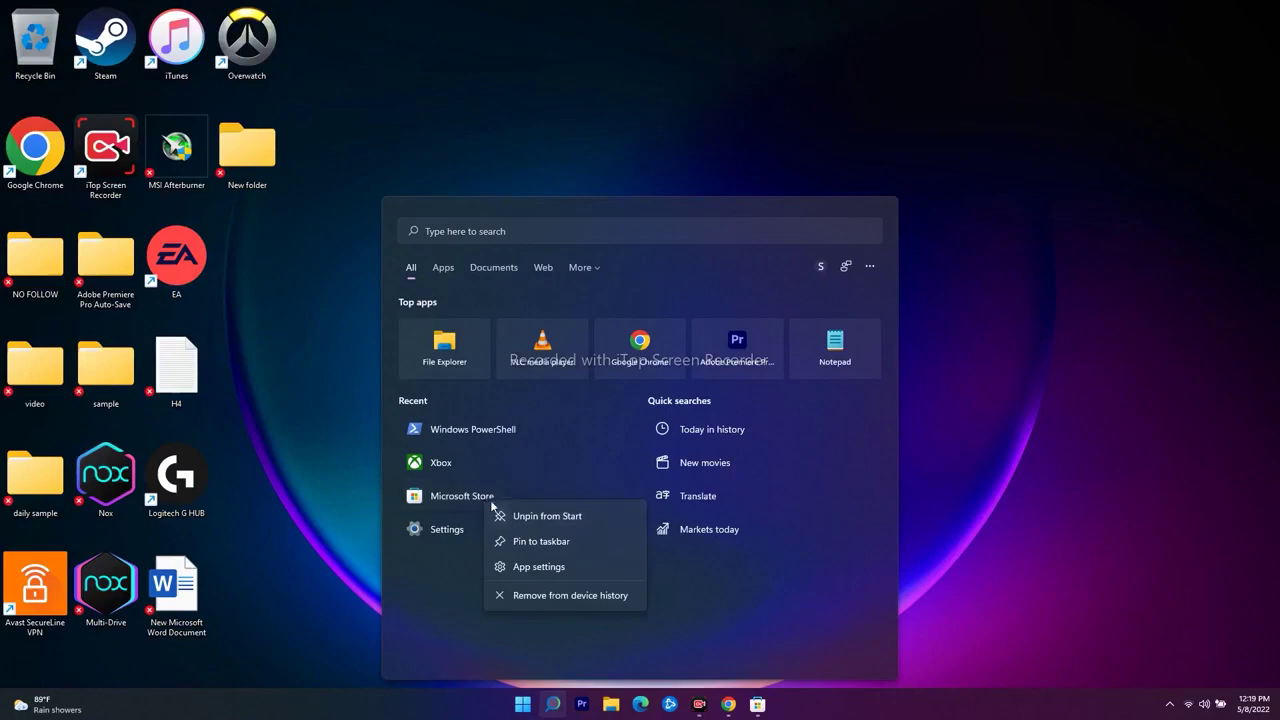
left_click(535, 566)
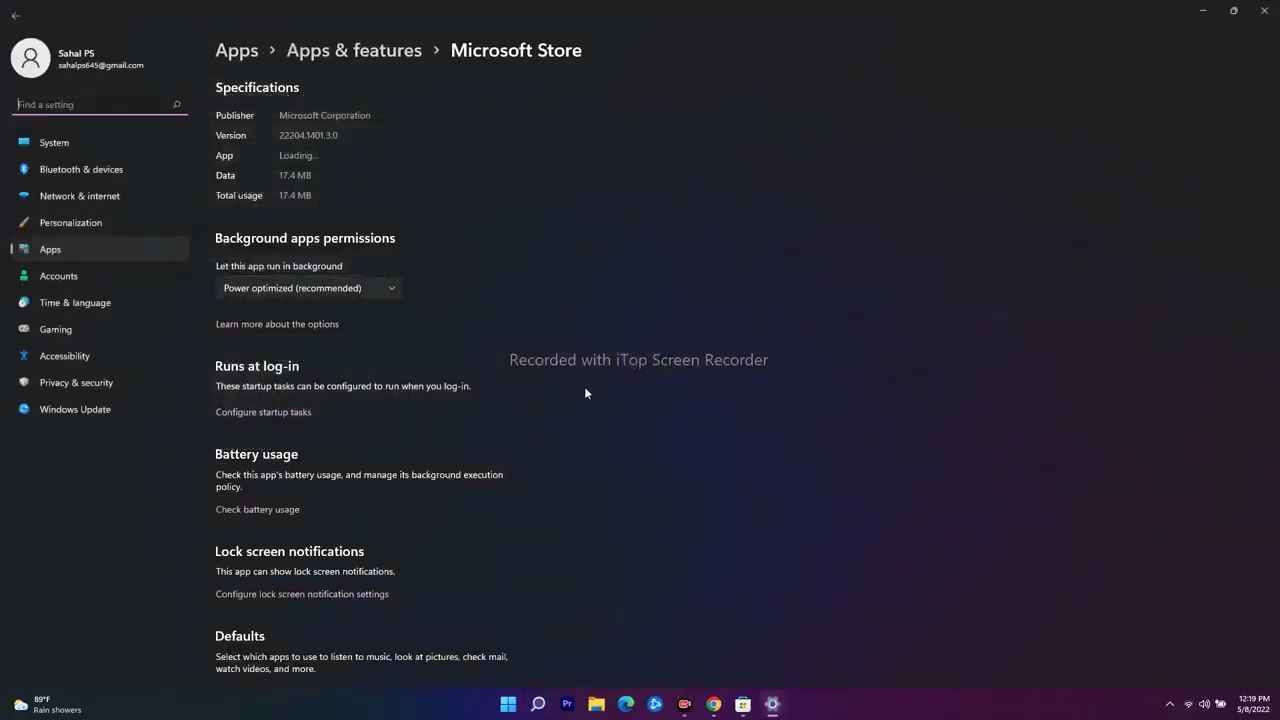
scroll(734, 320, "down", 6)
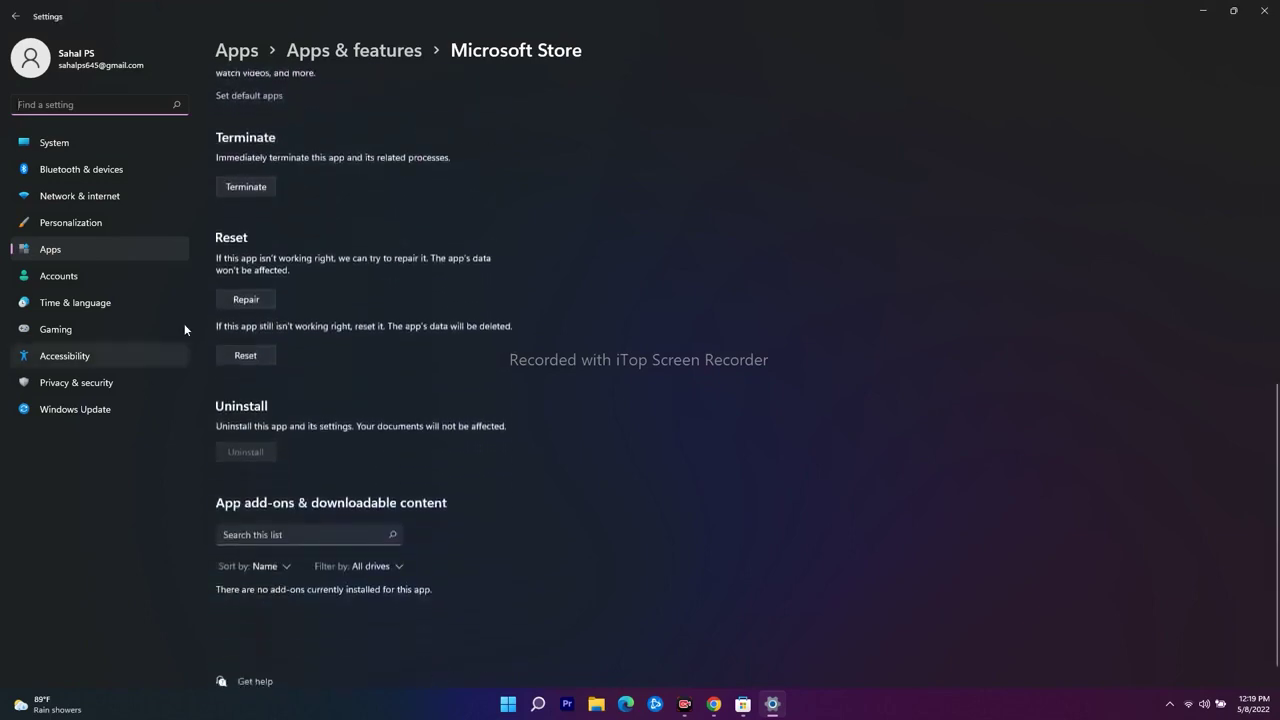
left_click(246, 299)
left_click(264, 375)
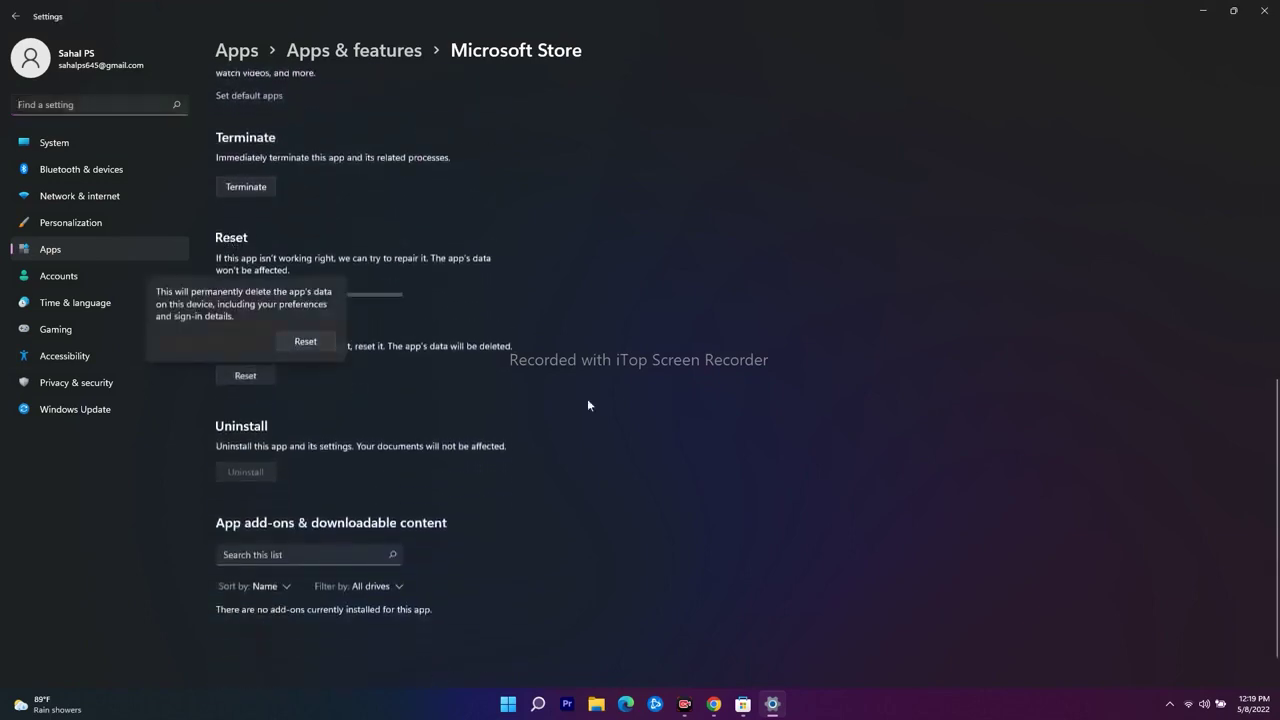
left_click(305, 341)
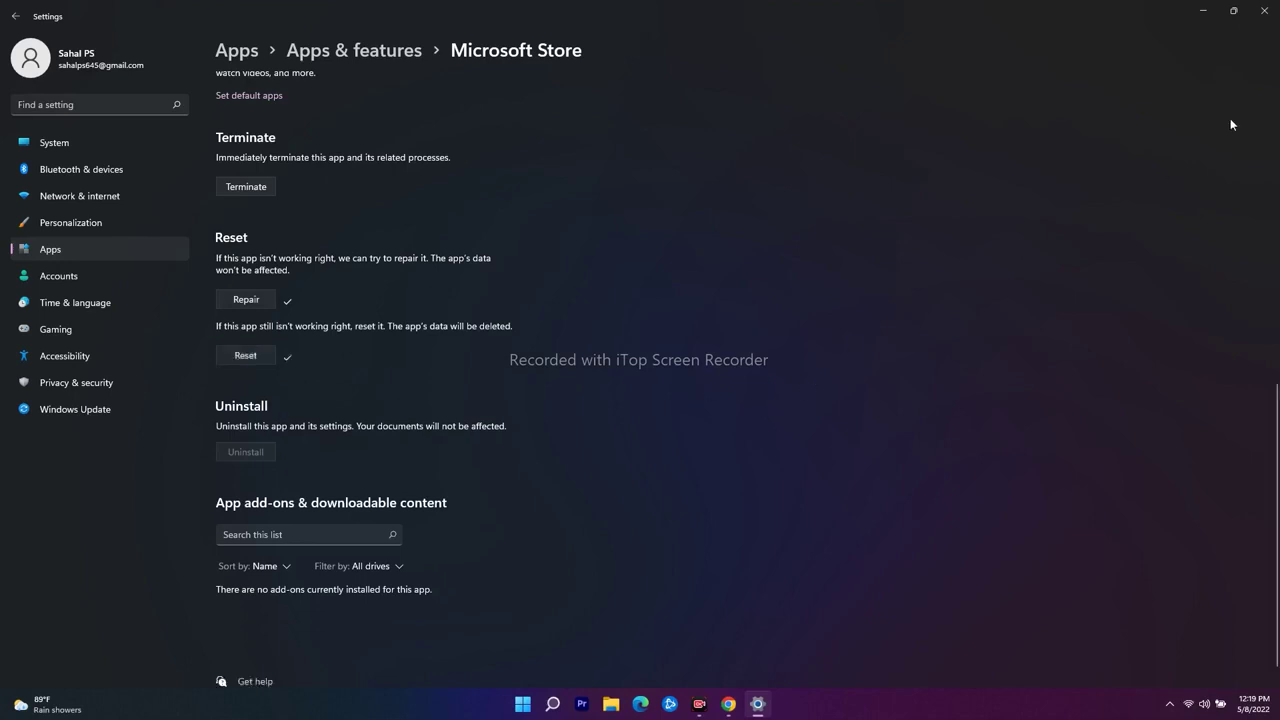
left_click(1266, 16)
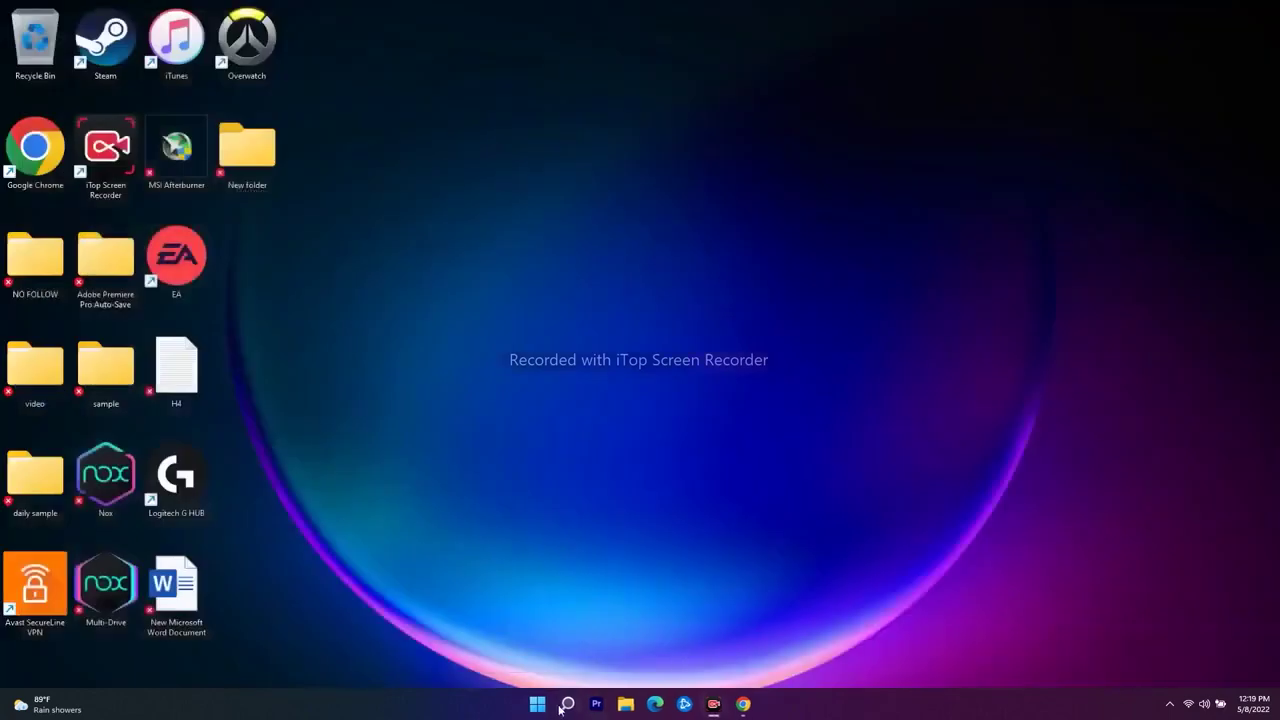
Open Microsoft Store maximized, check for updates in its Library, and minimize the window.
left_click(567, 704)
left_click(460, 495)
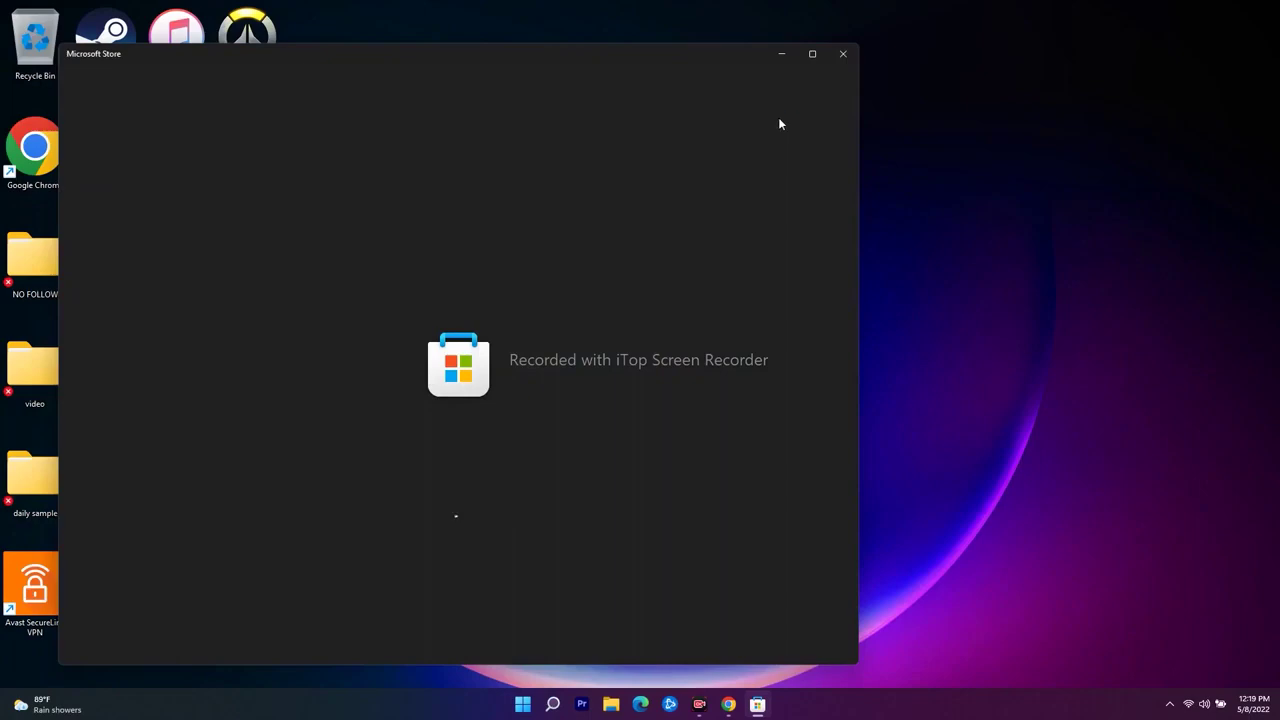
left_click(810, 53)
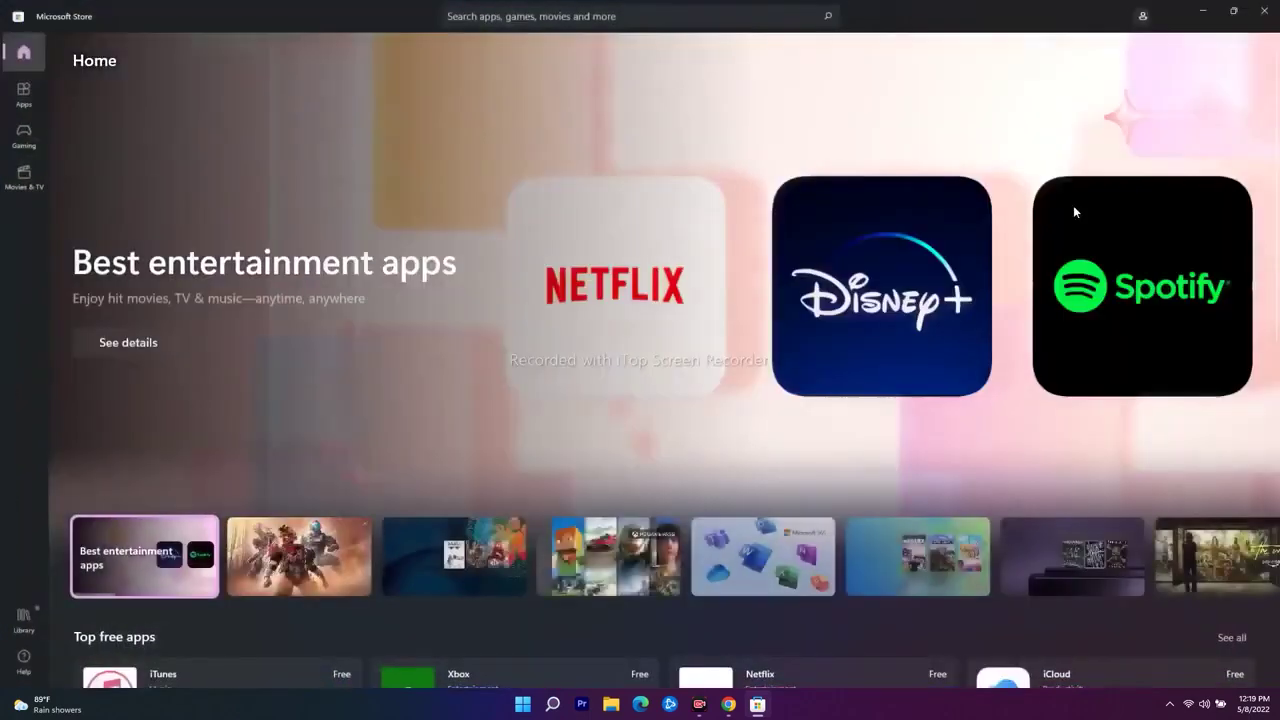
left_click(25, 619)
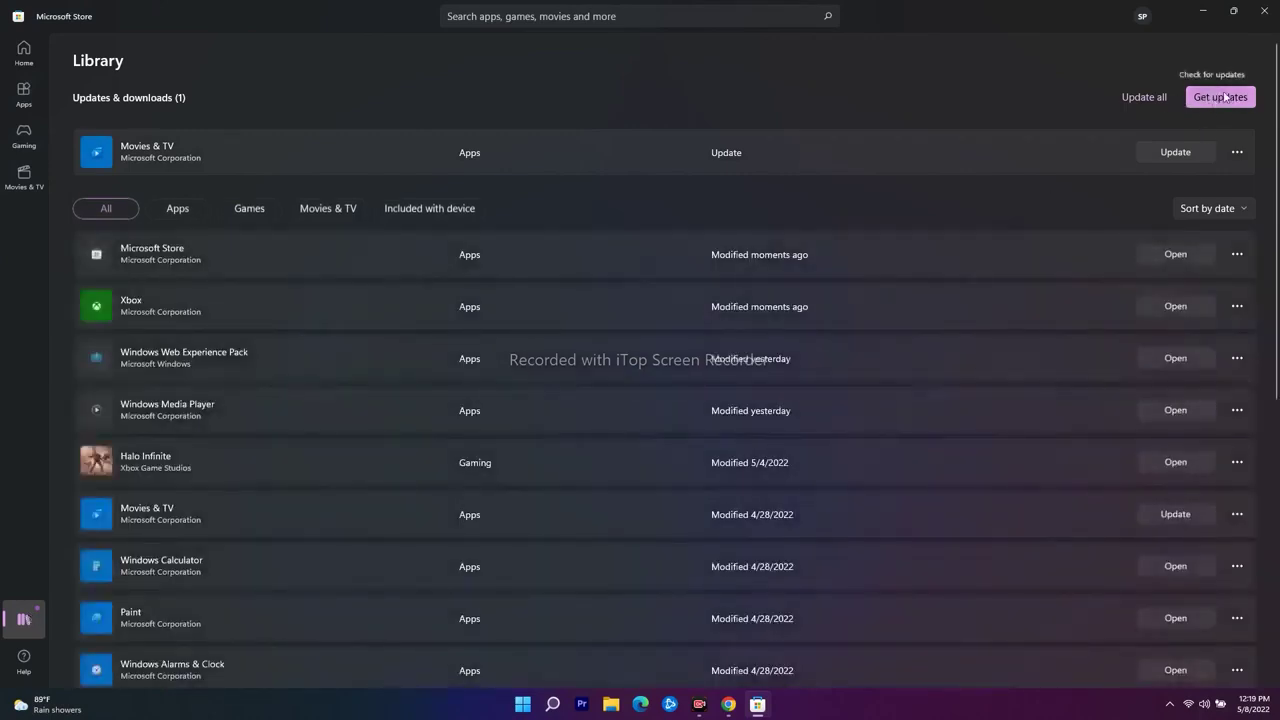
left_click(1215, 99)
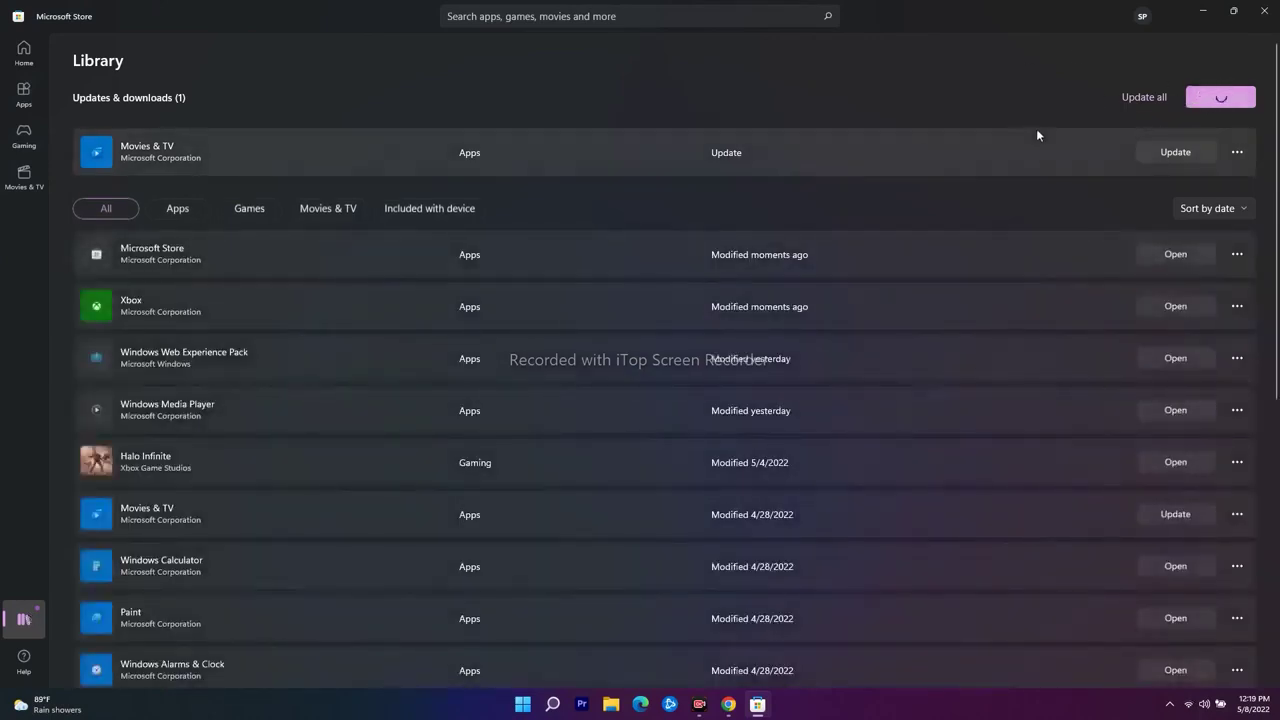
left_click(1205, 11)
Open the Xbox app, continue with the remembered account, look through the games in My Library, and close the app.
left_click(552, 704)
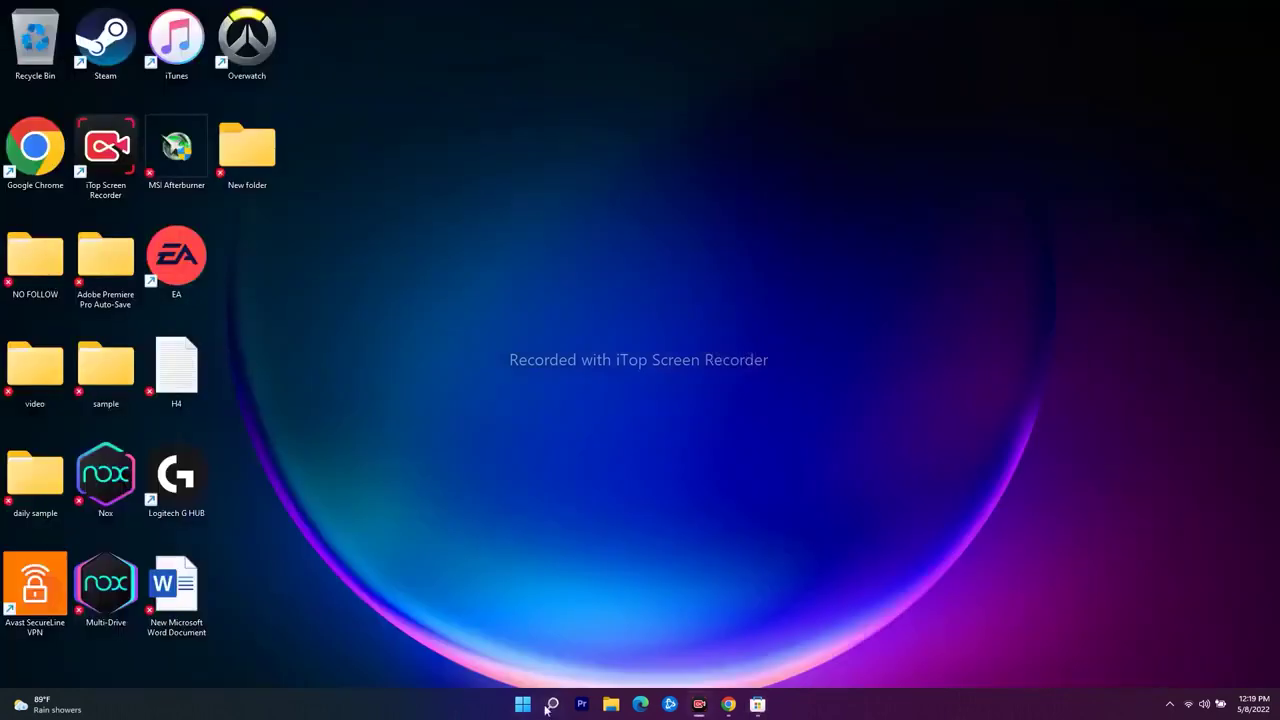
left_click(466, 463)
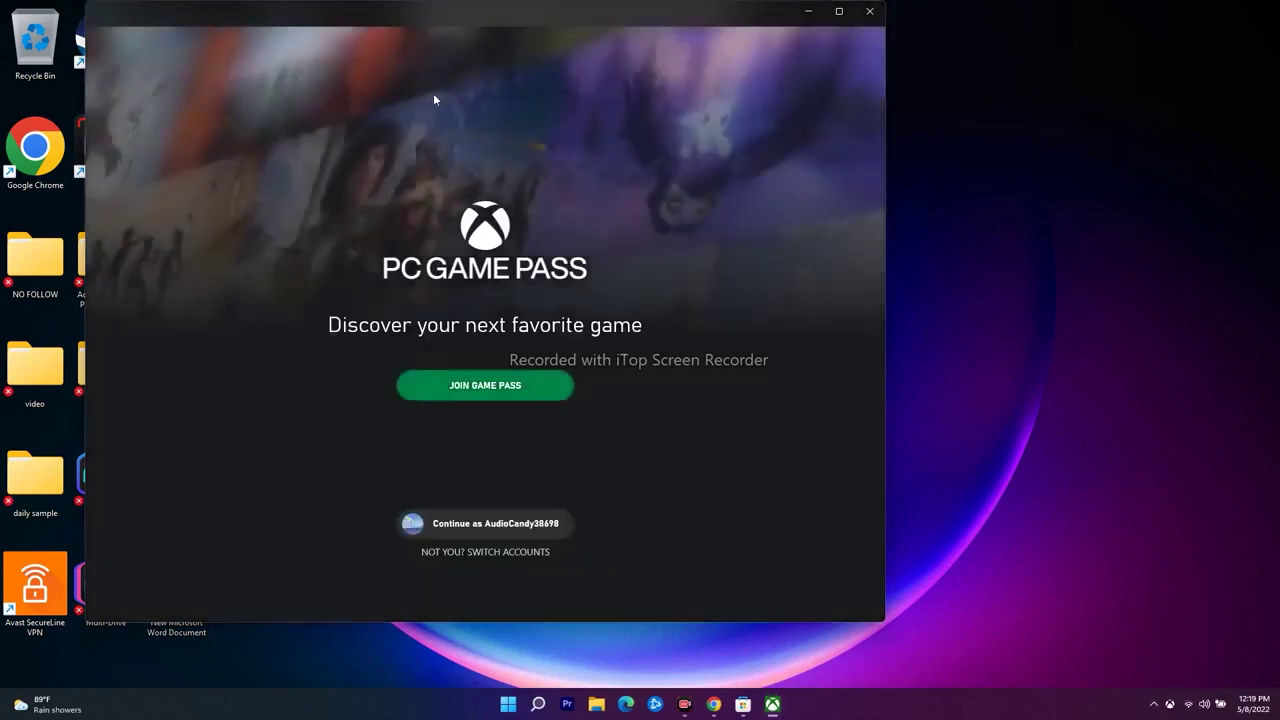
left_click(489, 524)
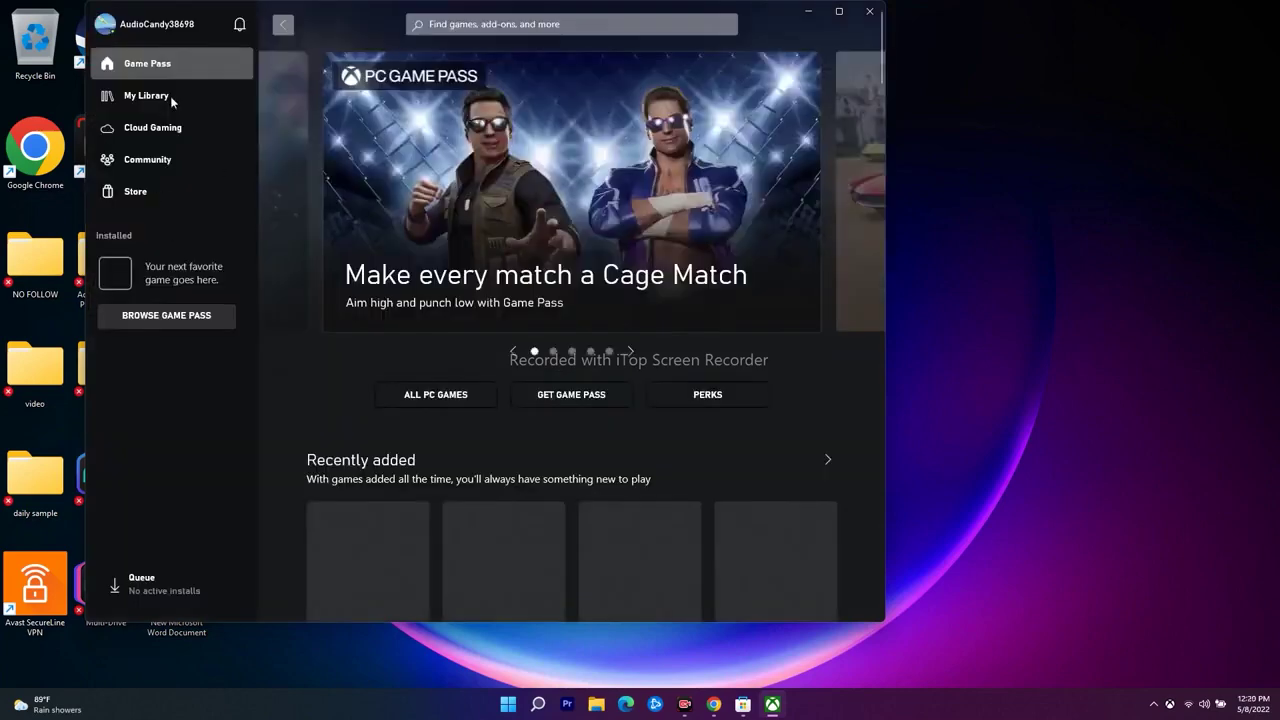
left_click(140, 98)
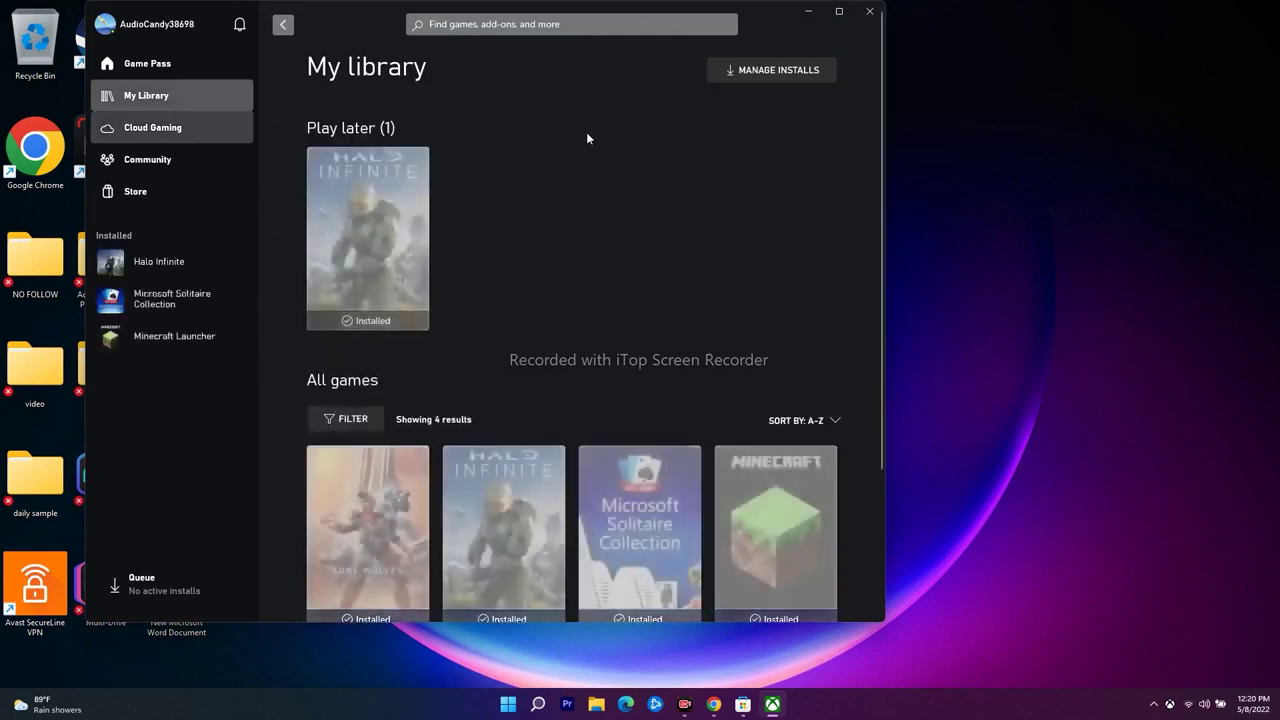
scroll(855, 251, "down", 2)
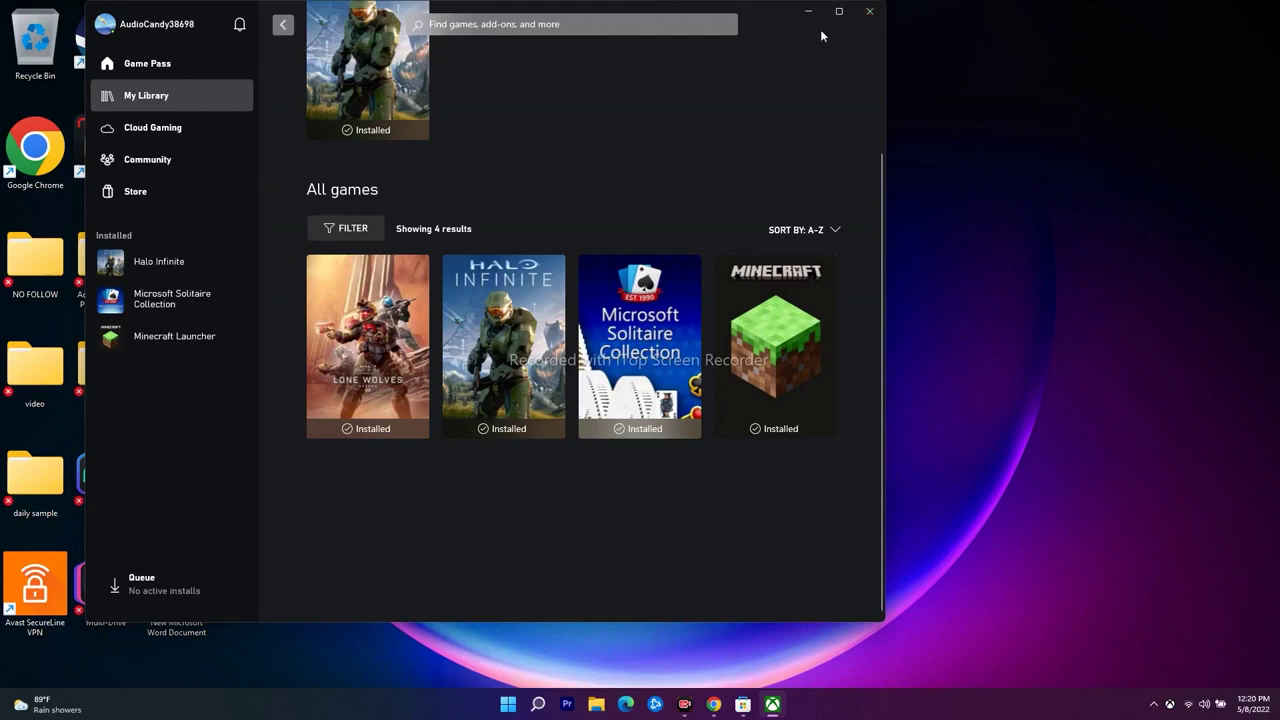
key("alt+F4")
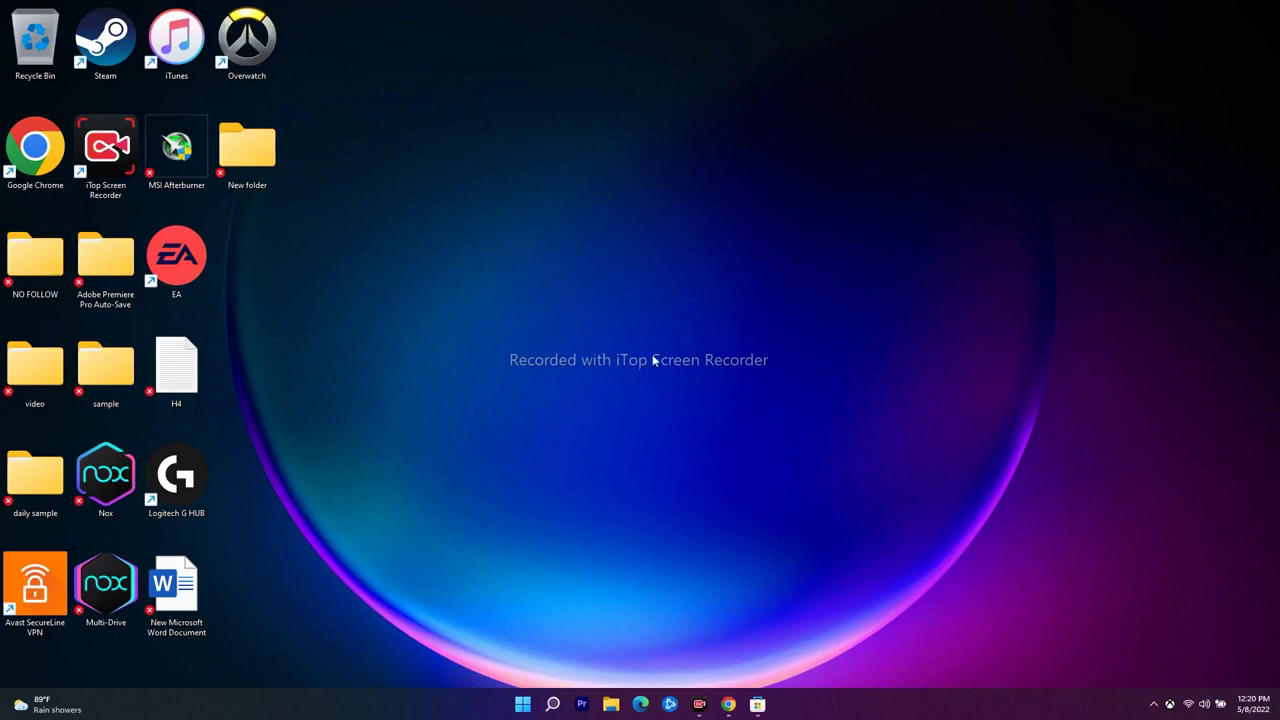
Search Windows for "services" and open the Services app.
left_click(552, 704)
type("services")
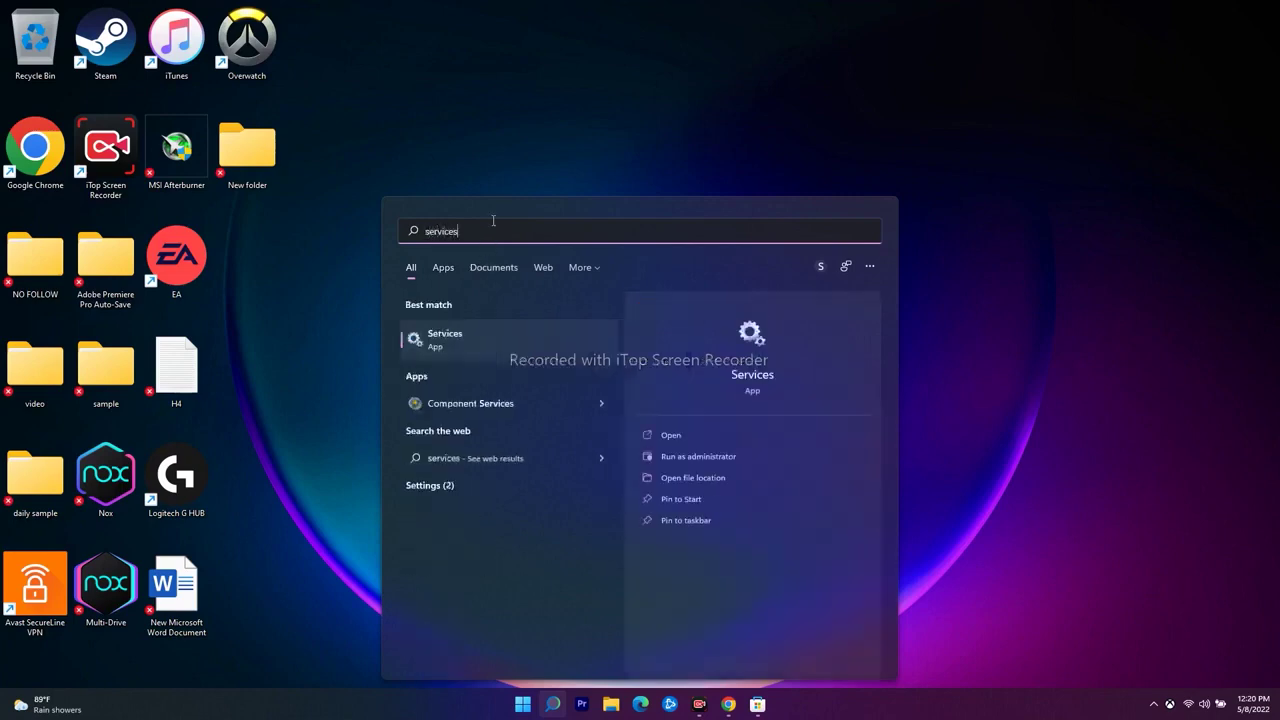
left_click(508, 338)
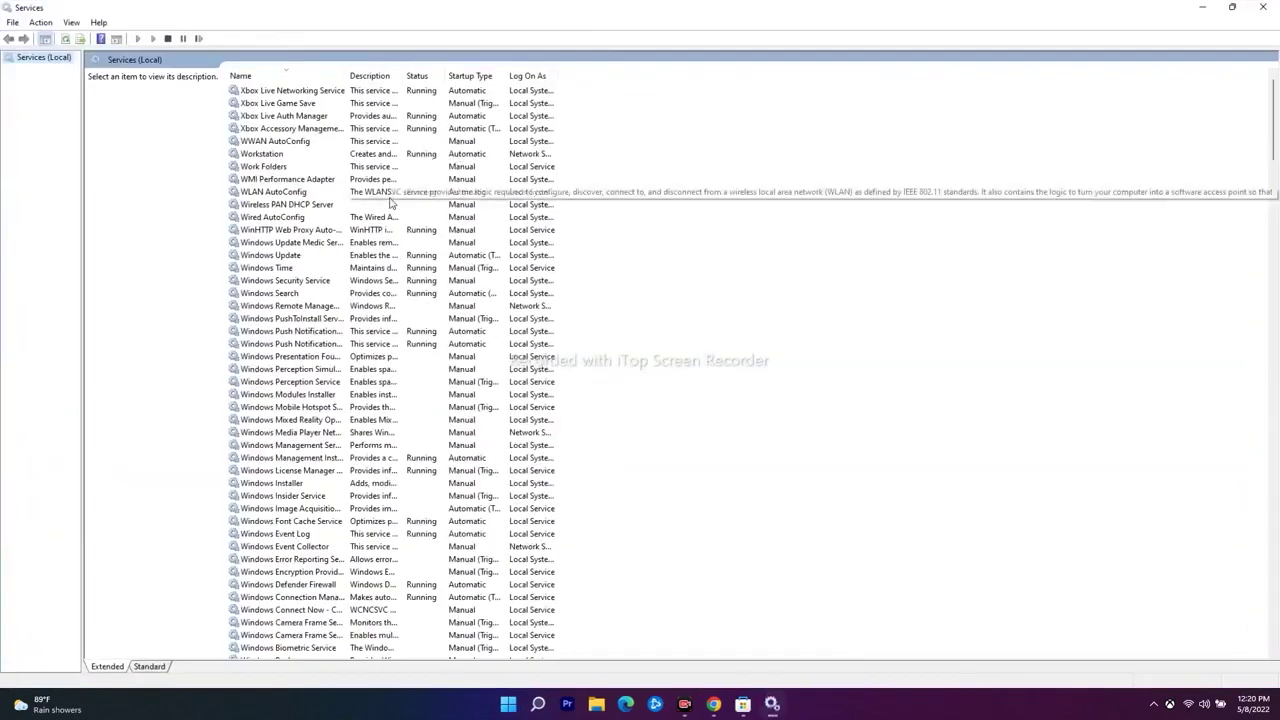
Open the properties of the IP Helper service, choose the Automatic startup type, and apply it.
scroll(390, 203, "down", 9)
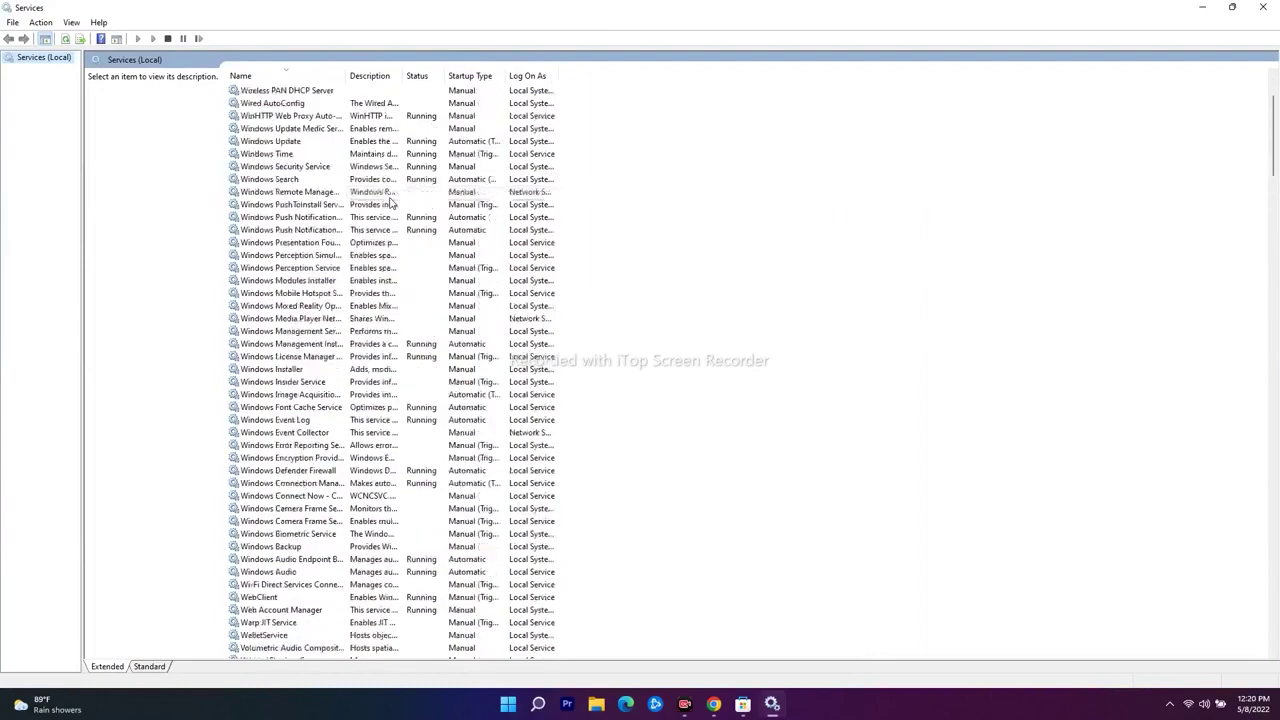
scroll(390, 203, "down", 19)
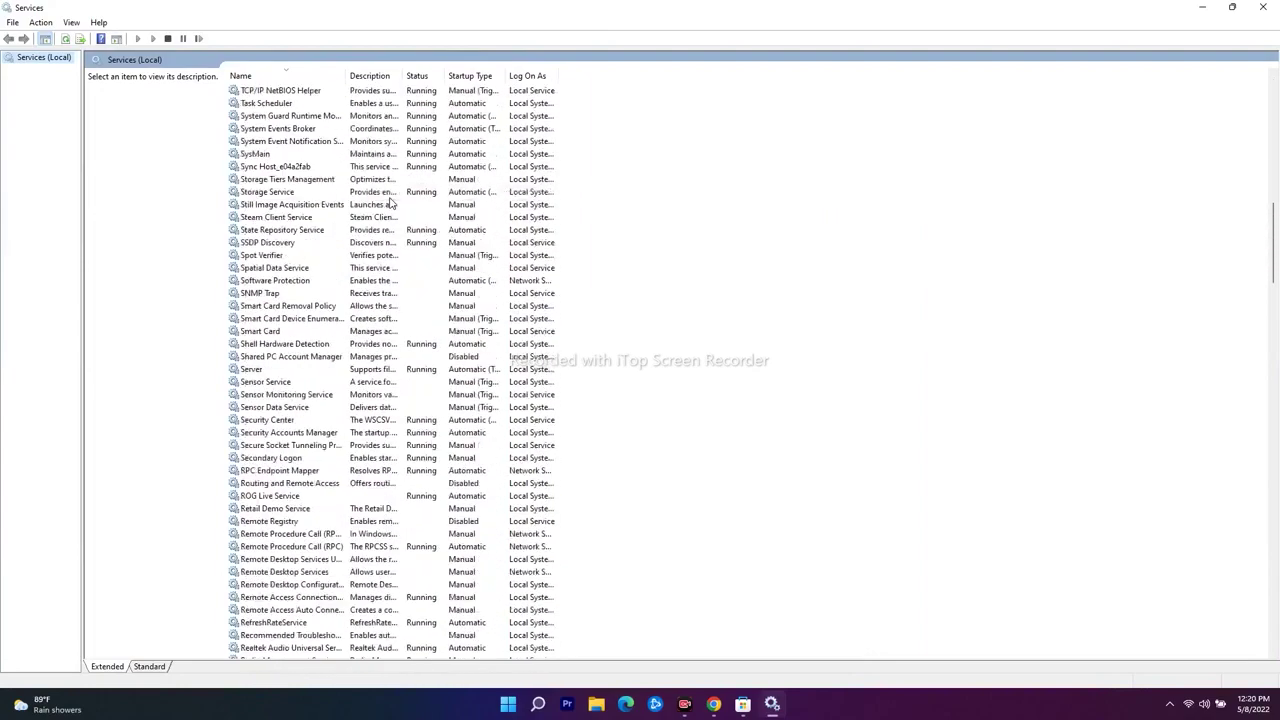
scroll(390, 203, "down", 20)
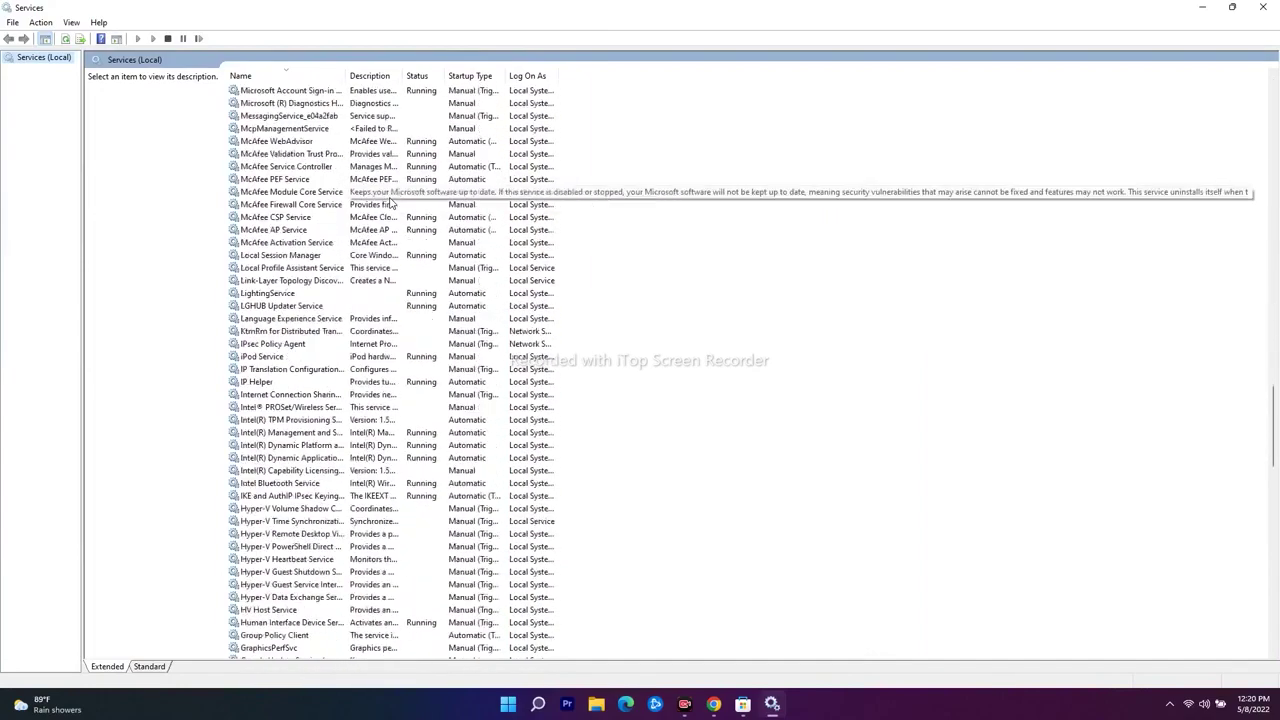
left_click(268, 269)
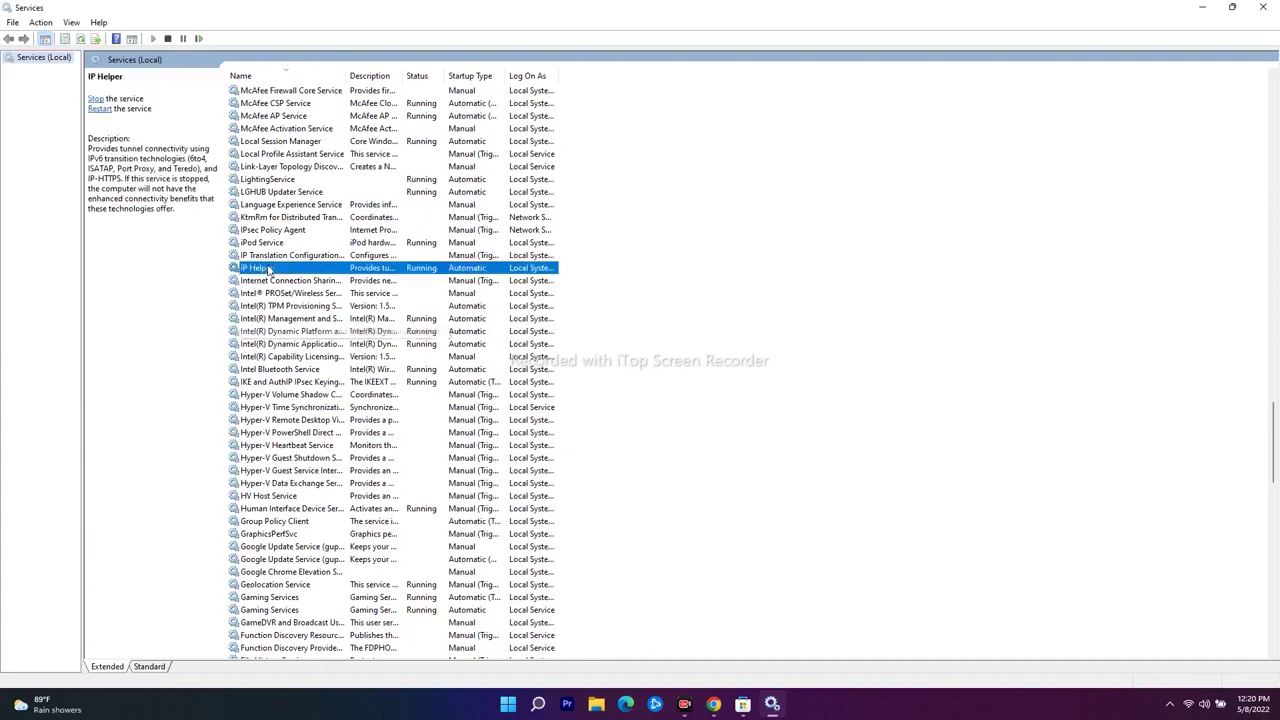
right_click(288, 271)
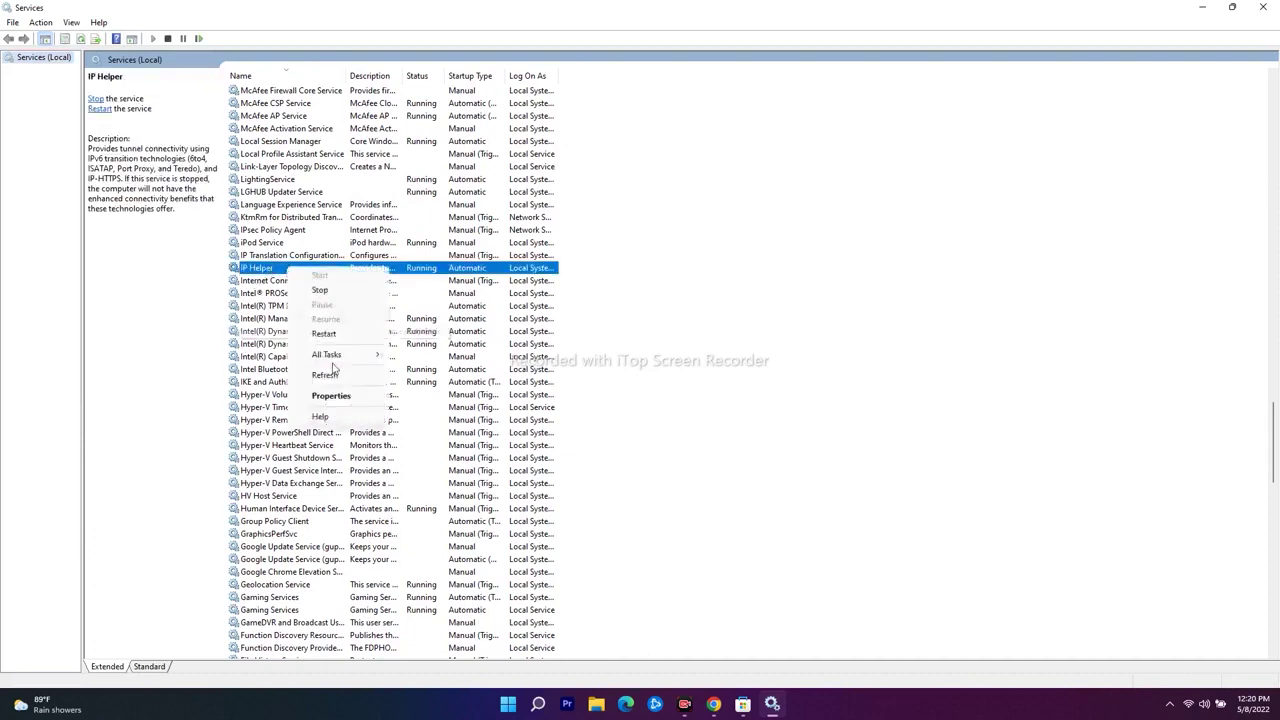
left_click(341, 397)
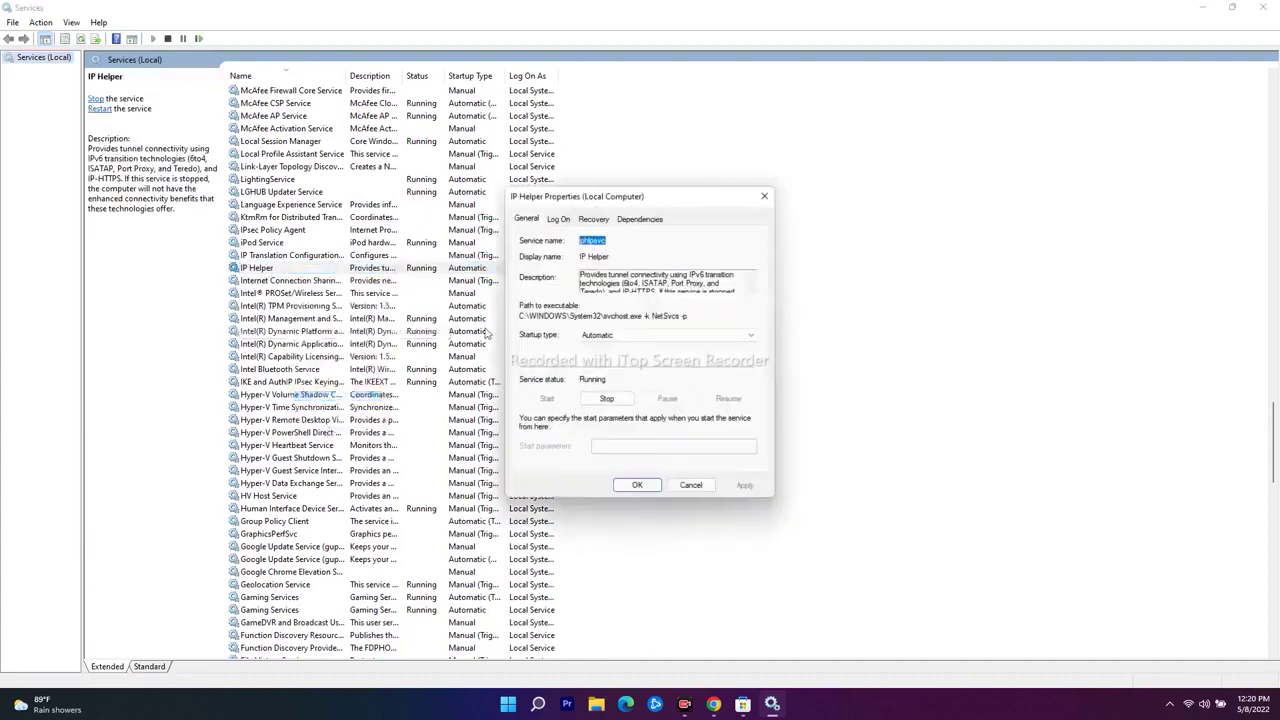
left_click(590, 337)
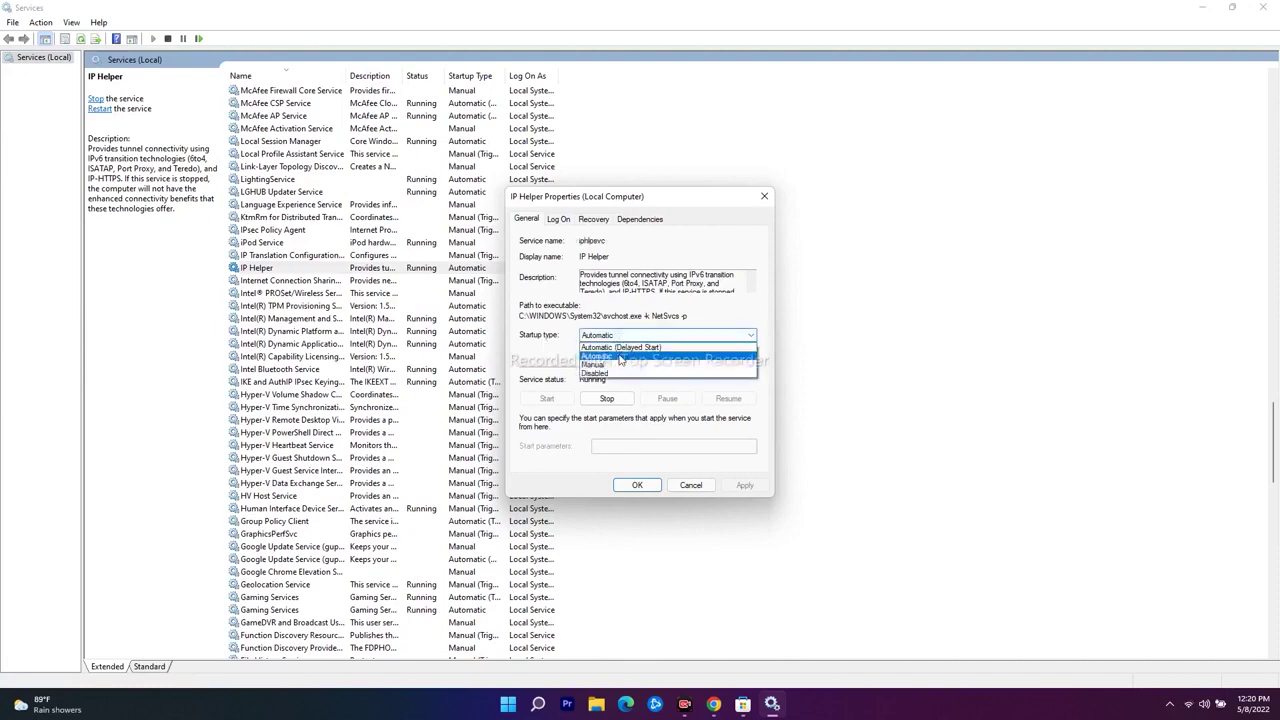
left_click(622, 356)
left_click(744, 485)
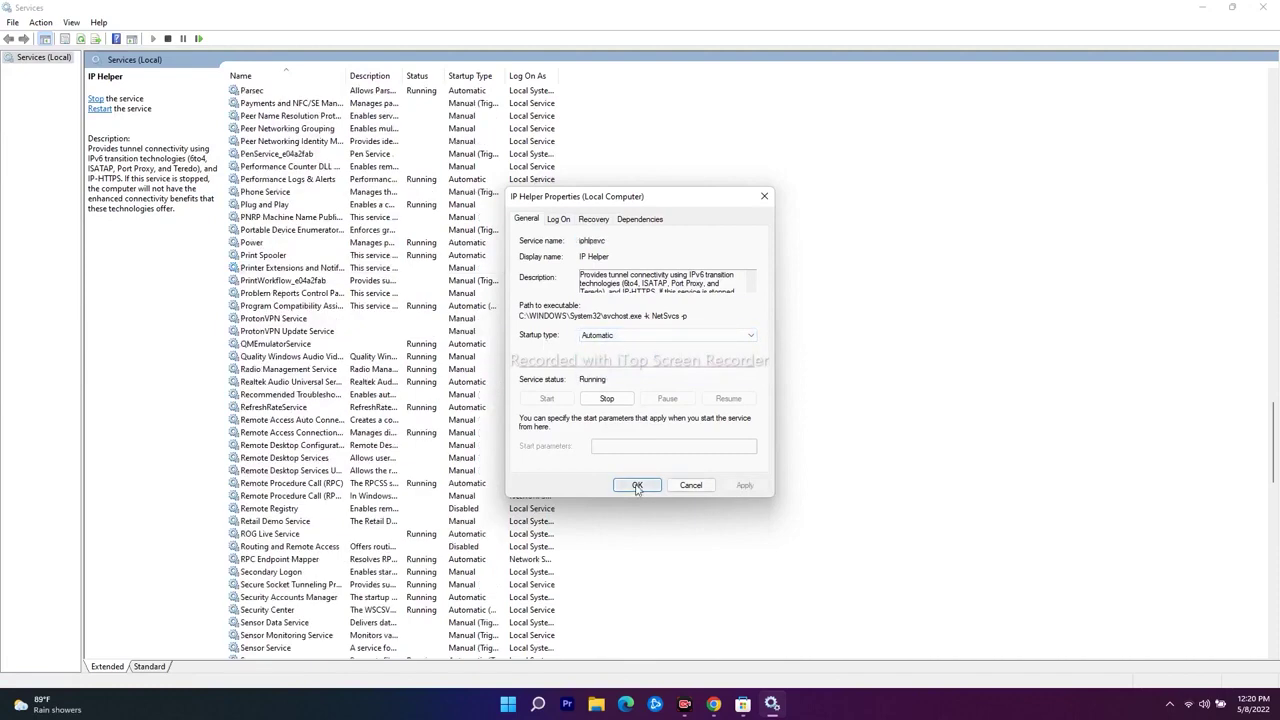
left_click(637, 485)
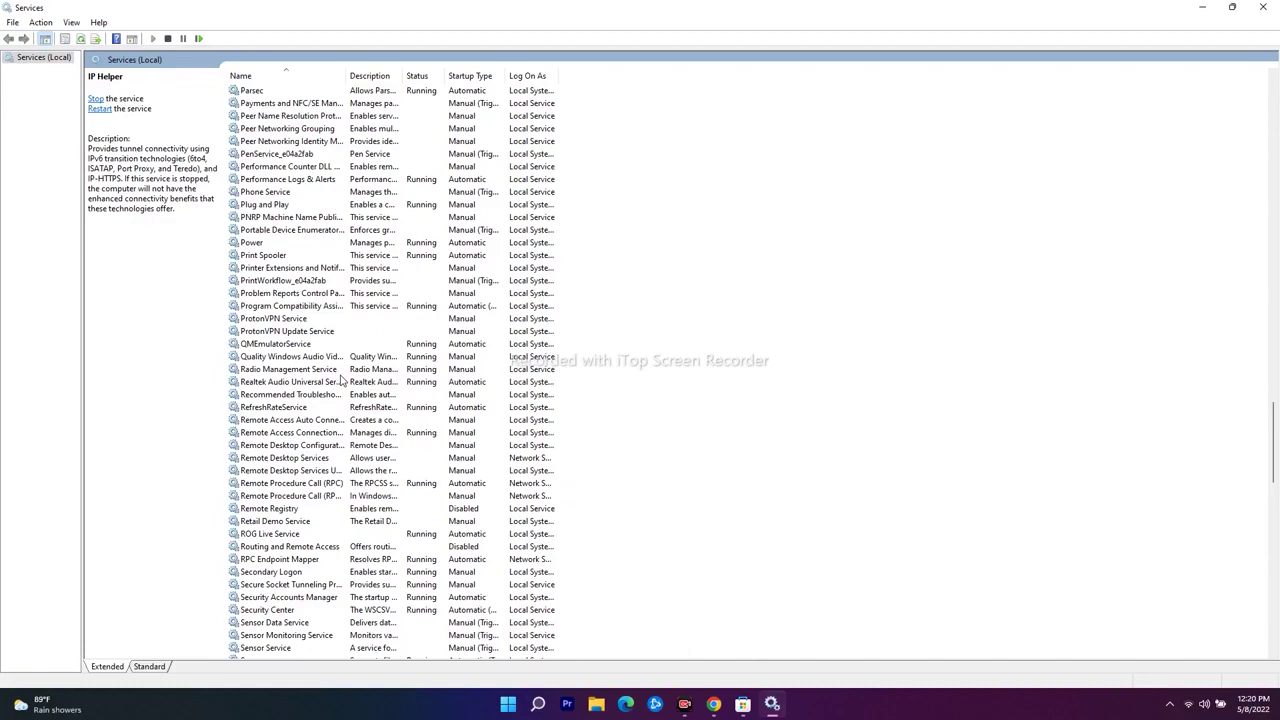
Open the properties of the Xbox Live Auth Manager service, check its startup type and status, and confirm the dialog.
scroll(340, 380, "down", 20)
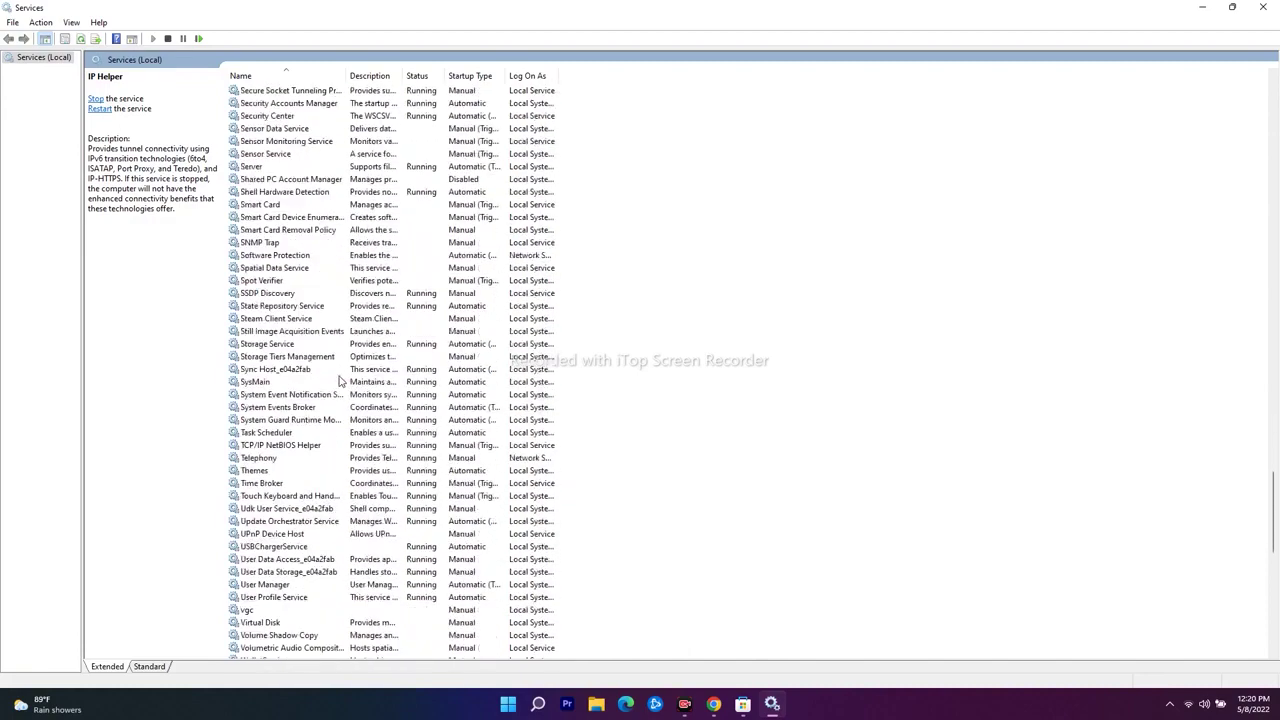
scroll(340, 381, "down", 10)
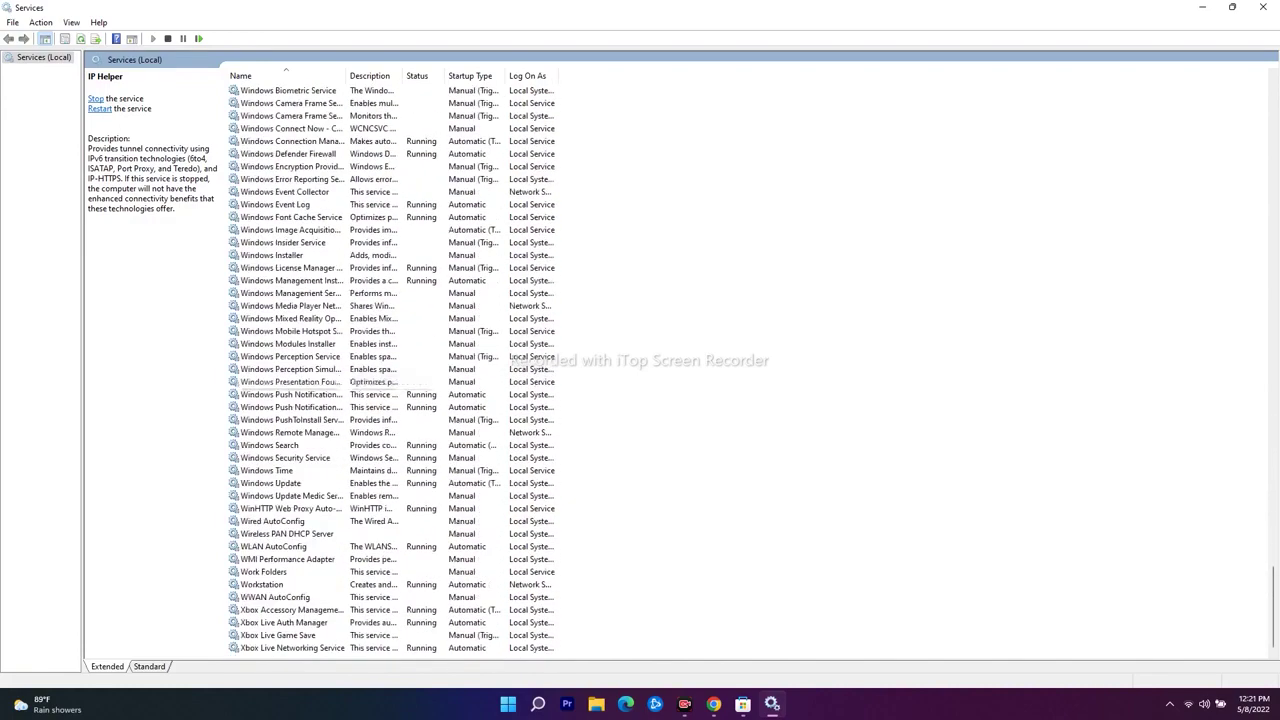
left_click(298, 623)
right_click(300, 628)
left_click(340, 595)
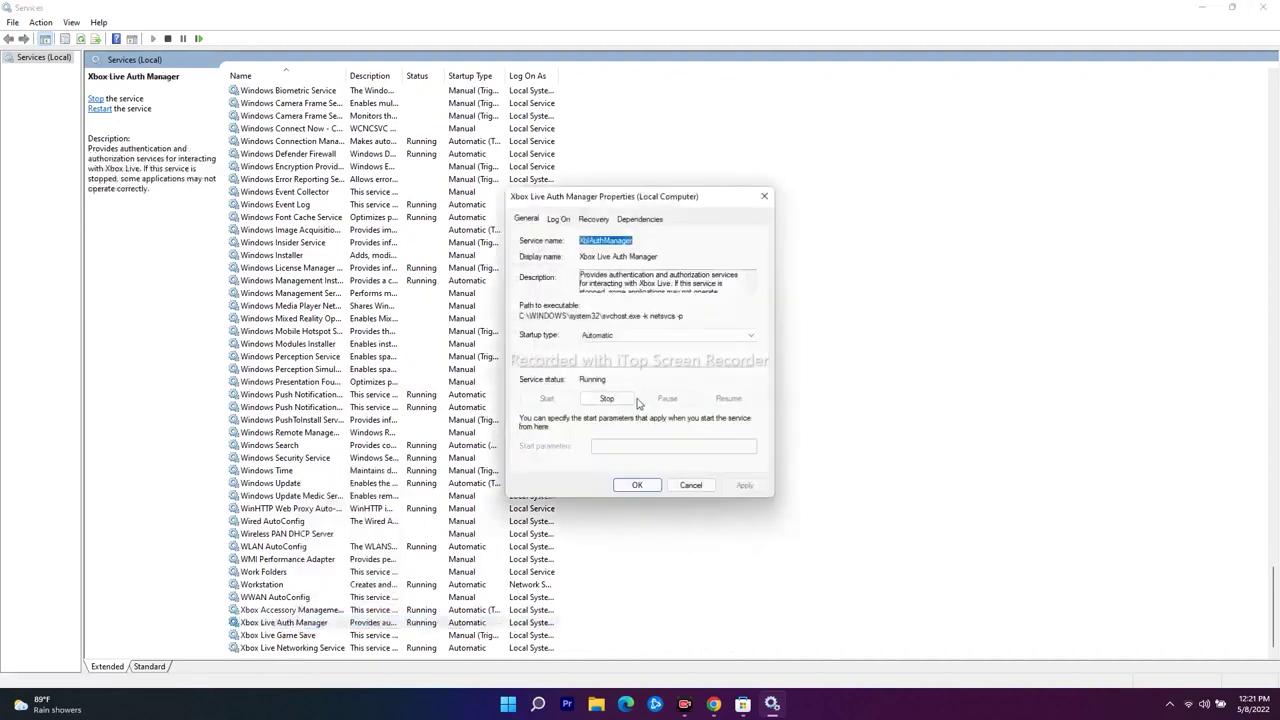
left_click(636, 485)
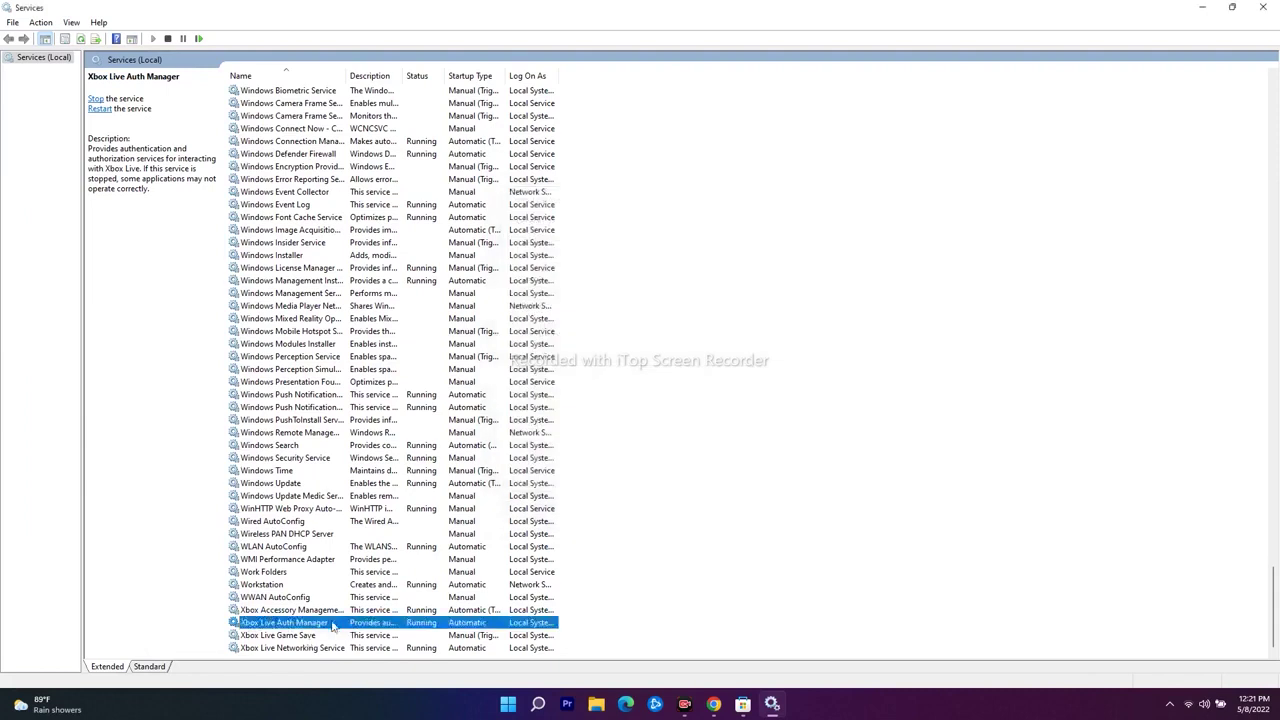
Set the Xbox Live Game Save service's startup type to Automatic, start the service, and apply the change.
right_click(312, 636)
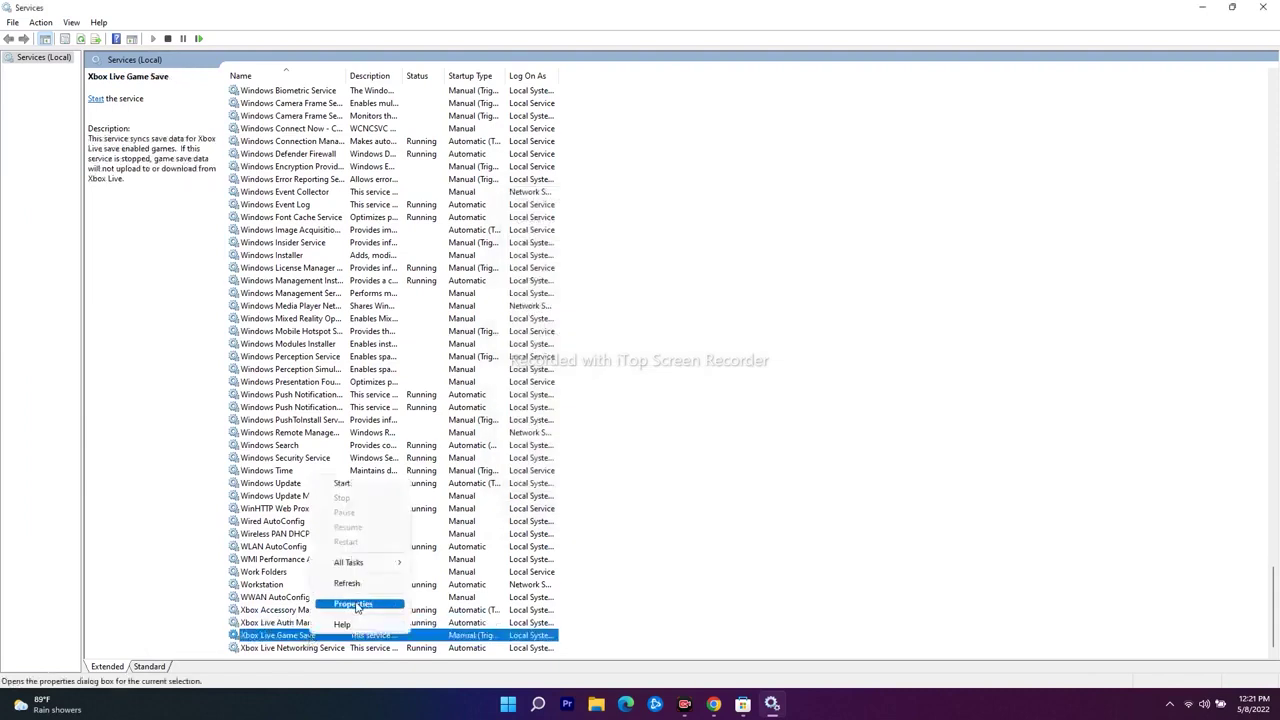
left_click(353, 604)
left_click(618, 336)
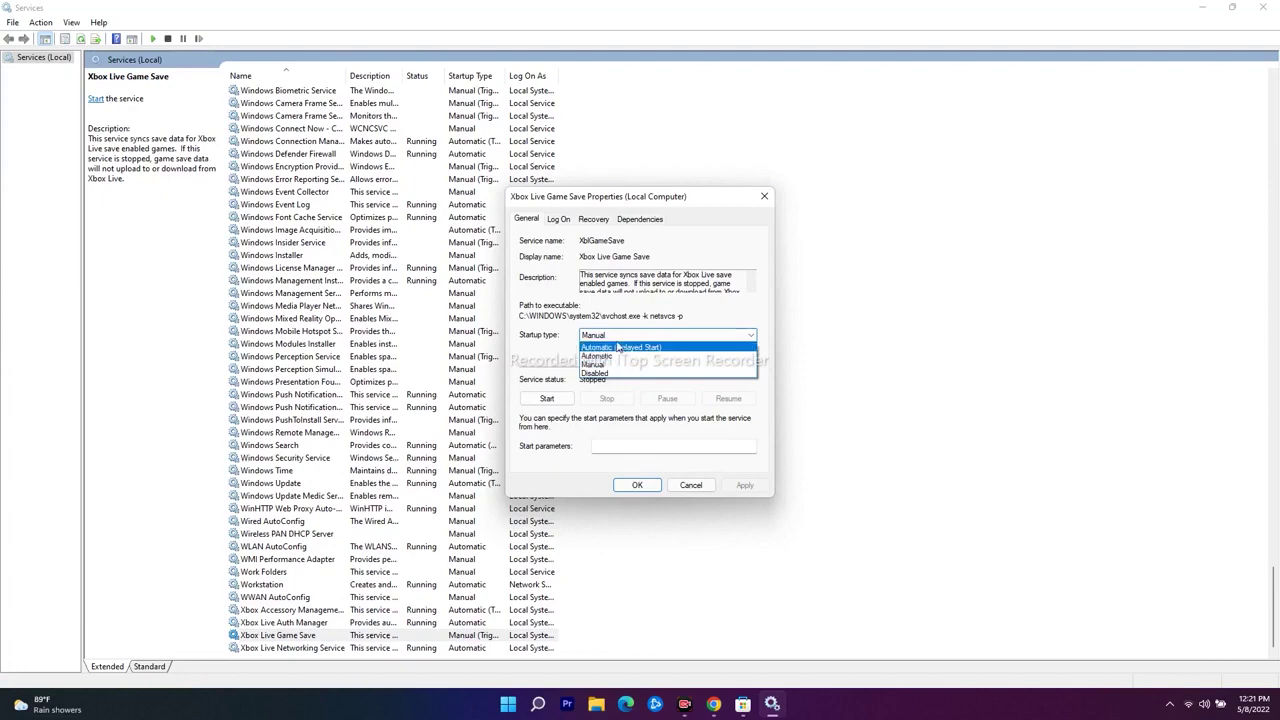
left_click(618, 357)
left_click(547, 399)
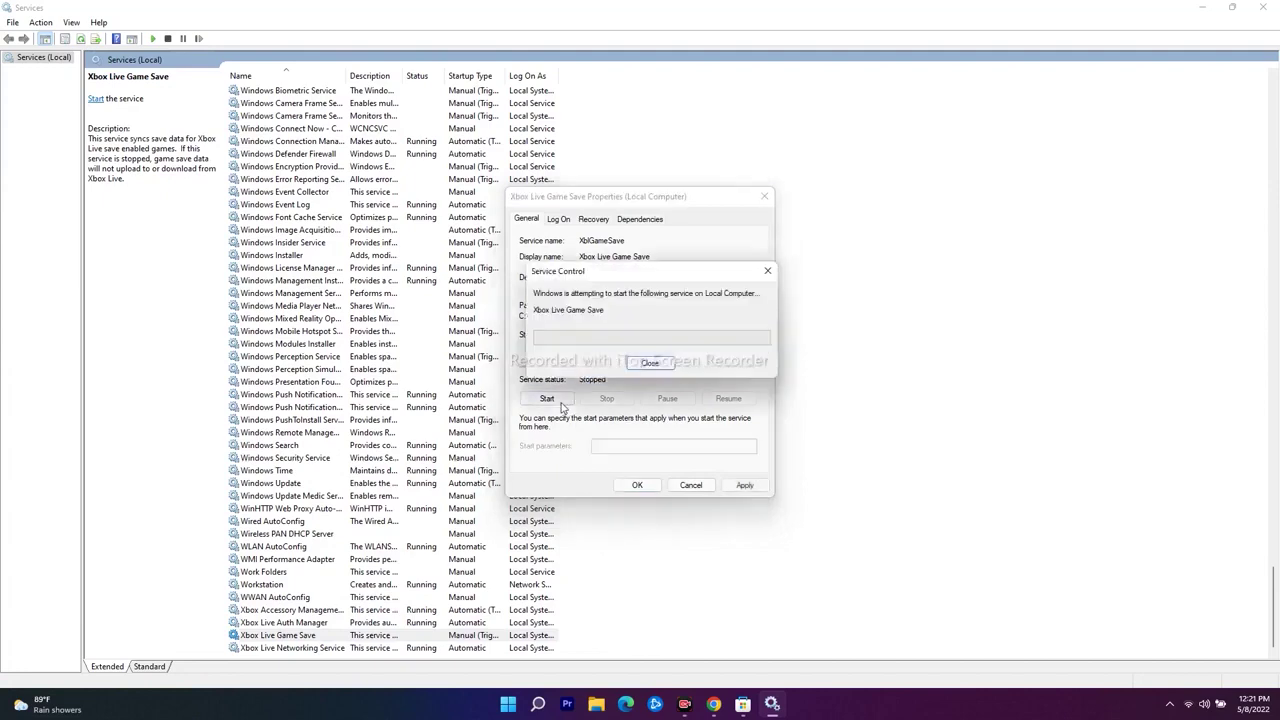
left_click(745, 486)
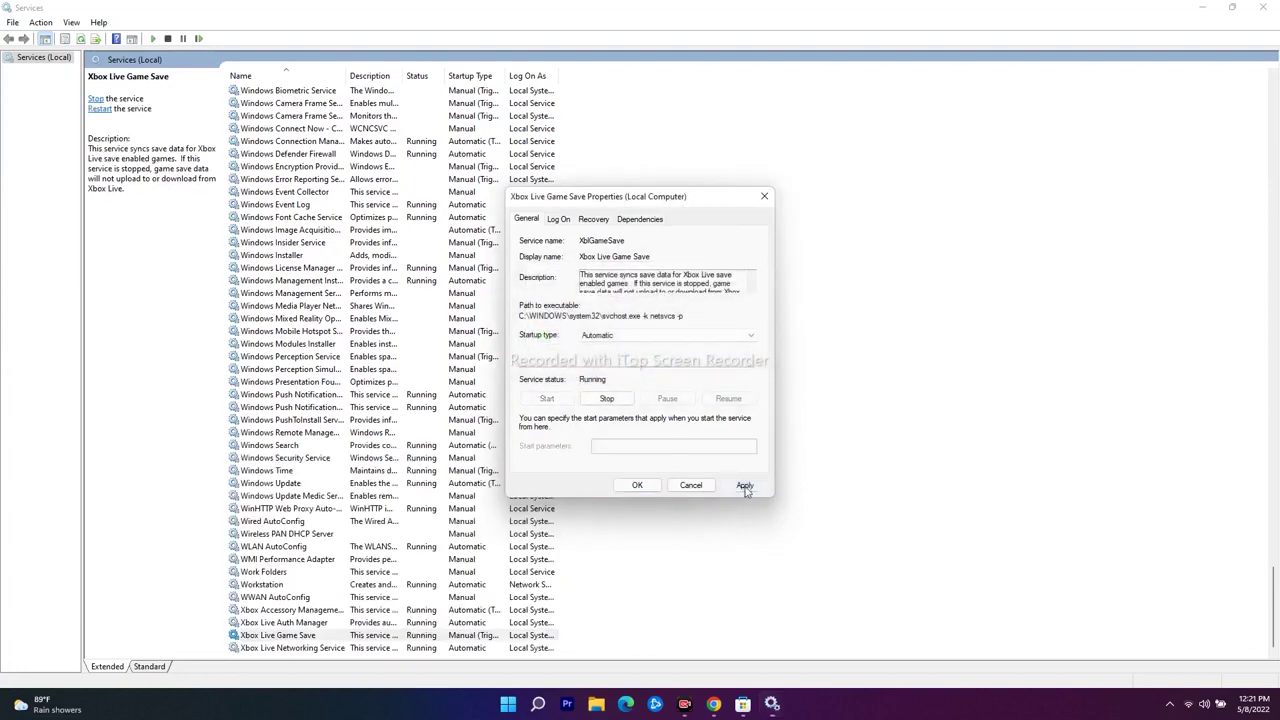
left_click(637, 485)
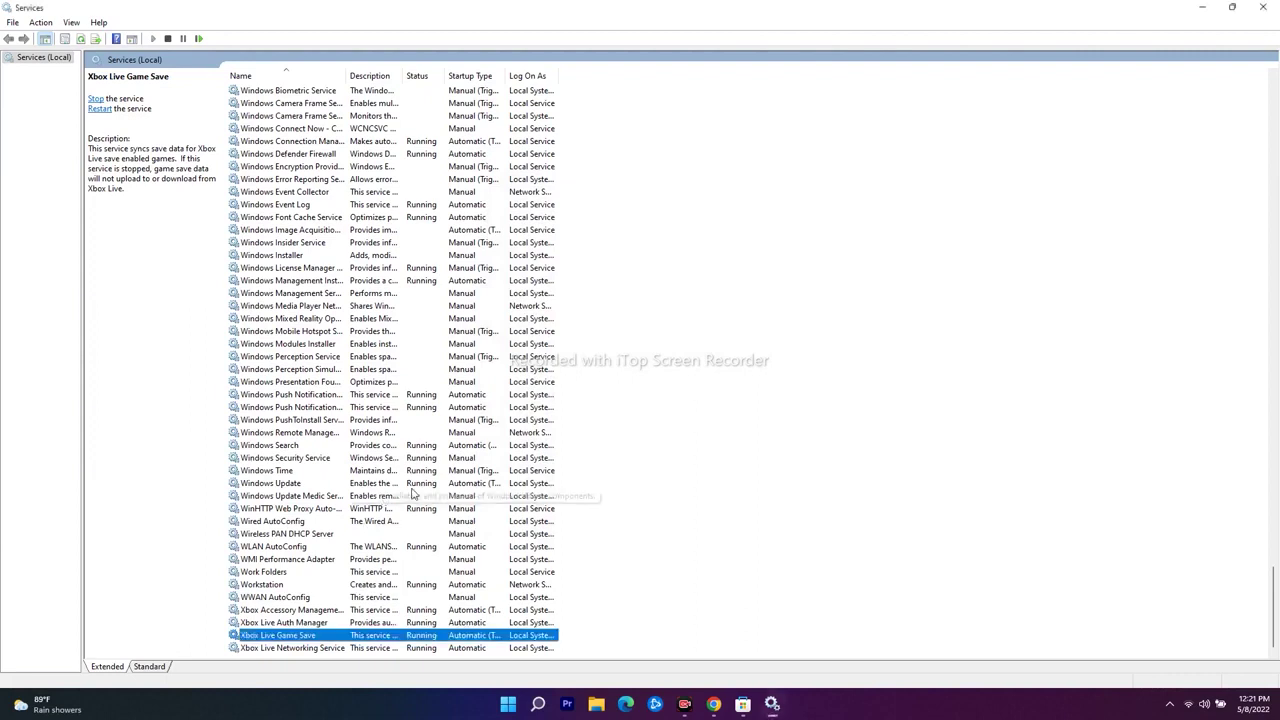
Check the startup type and status in the Xbox Live Networking Service properties, confirm the dialog, and close Services.
left_click(298, 648)
right_click(332, 650)
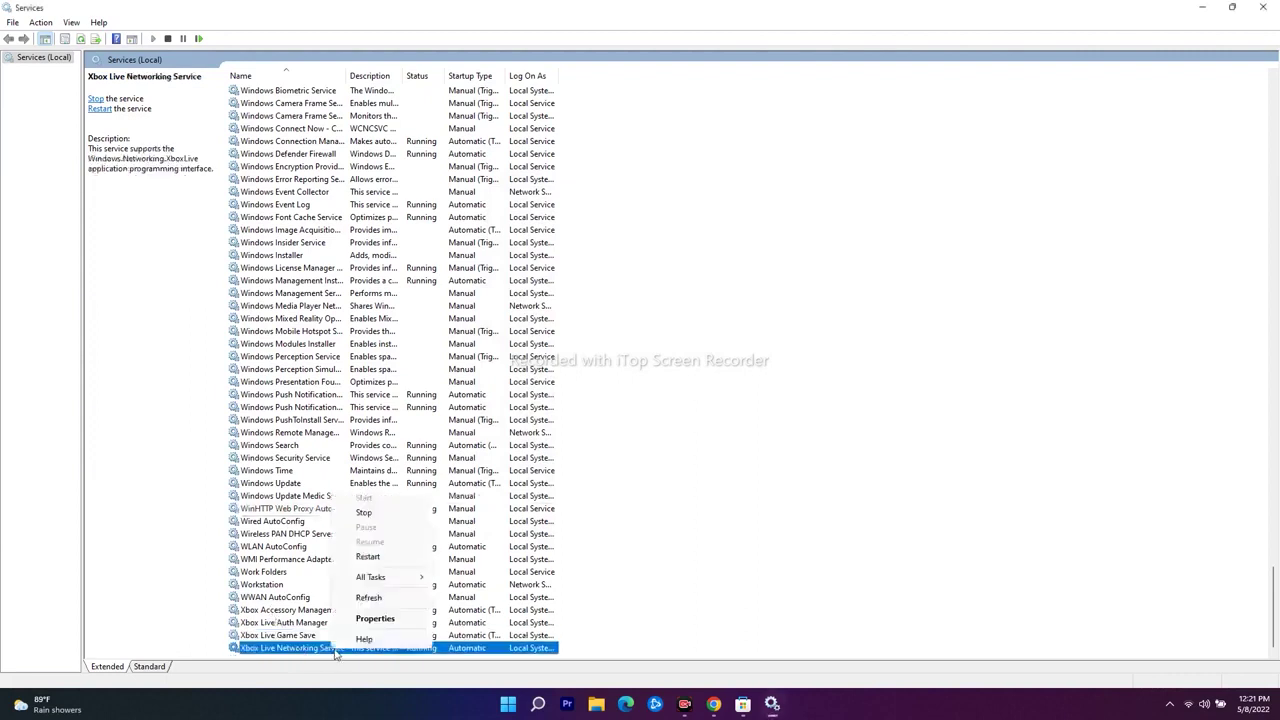
left_click(380, 621)
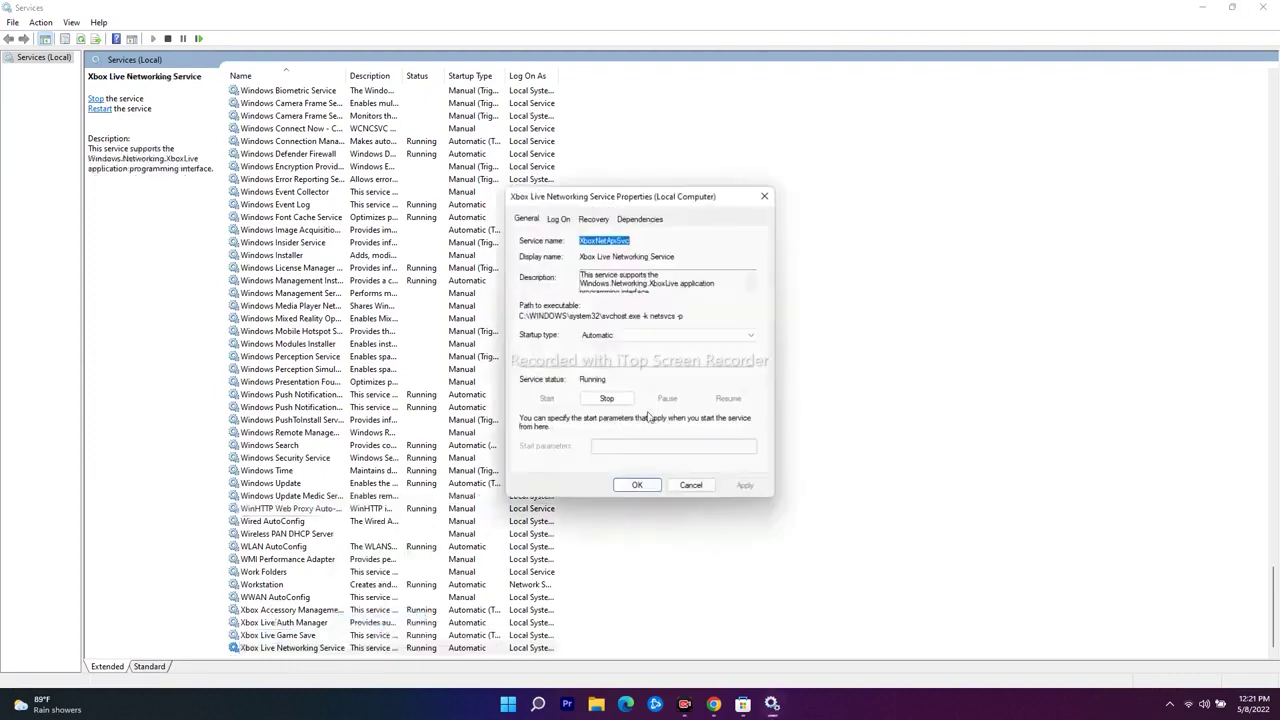
left_click(646, 486)
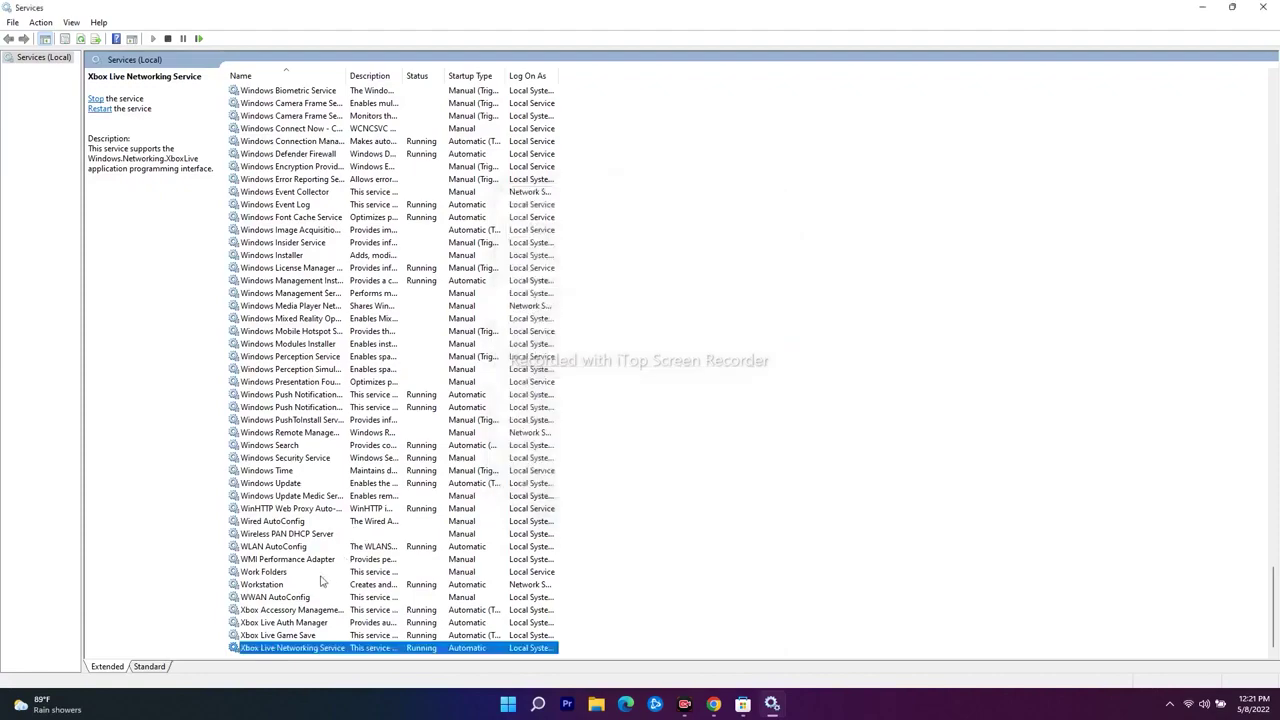
scroll(322, 580, "up", 20)
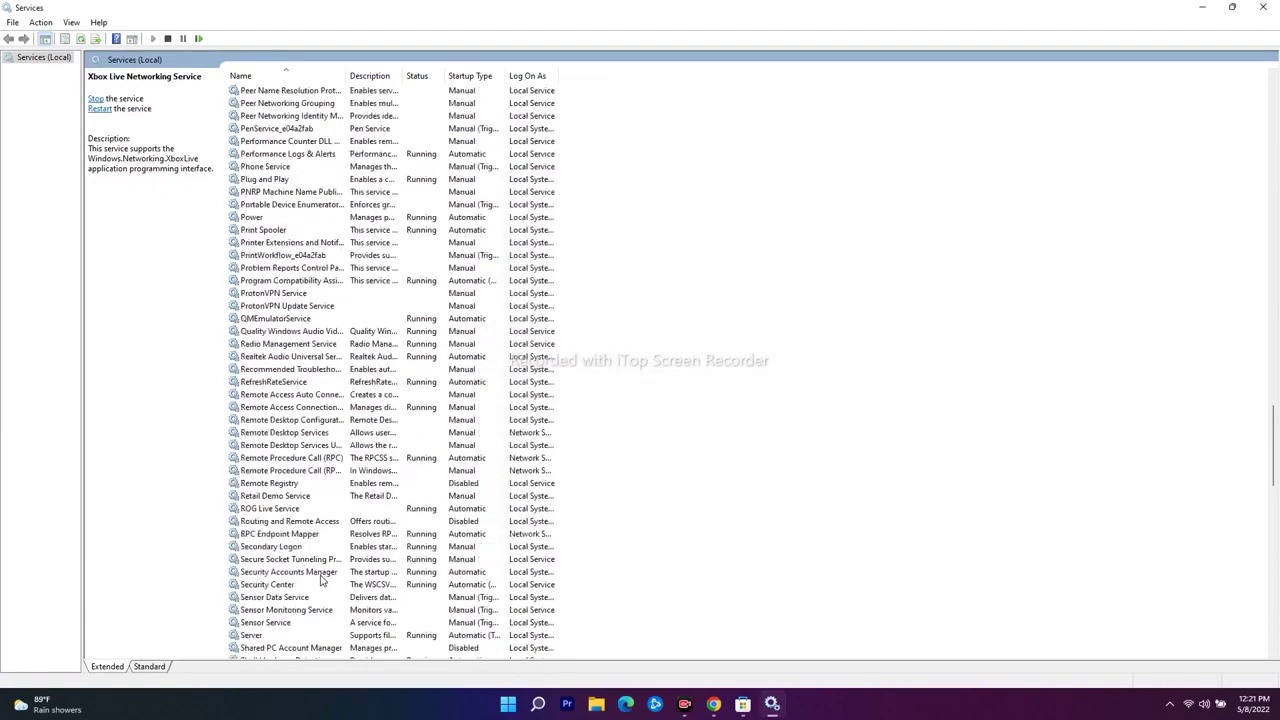
scroll(322, 580, "up", 5)
left_click(1264, 7)
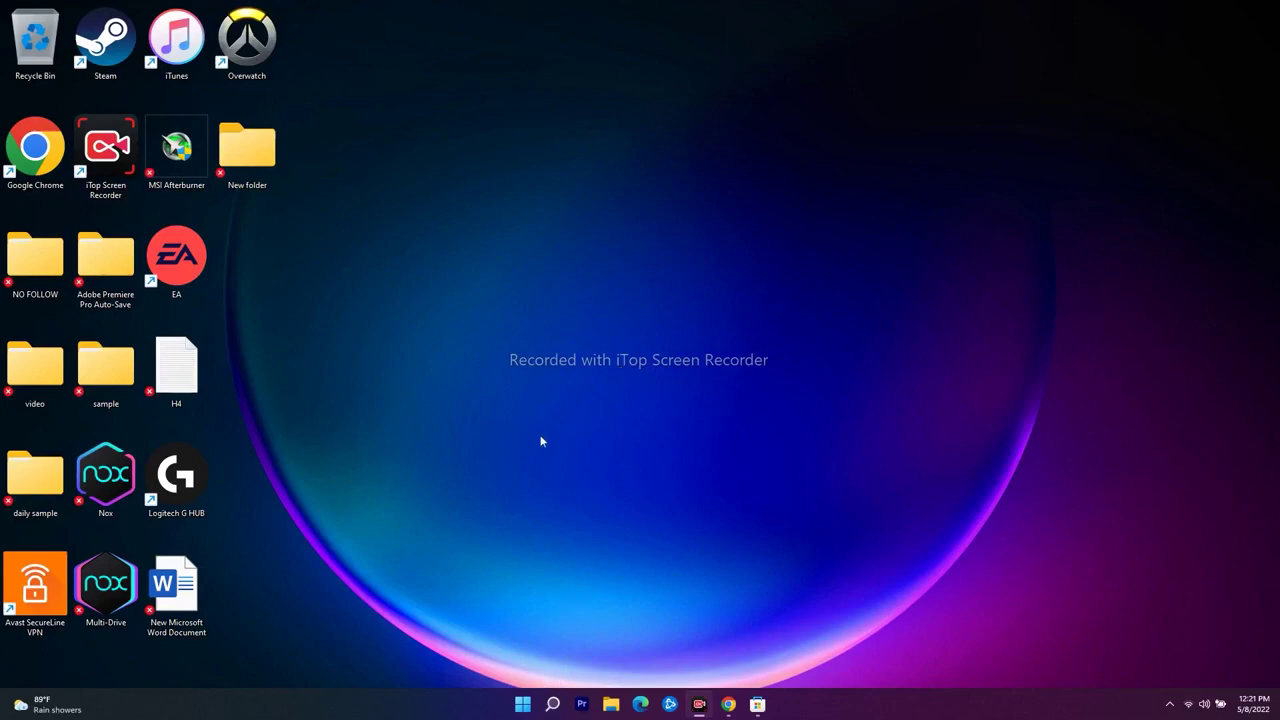
Search Windows for Settings, check for updates in Windows Update, and minimize the Settings window.
left_click(552, 704)
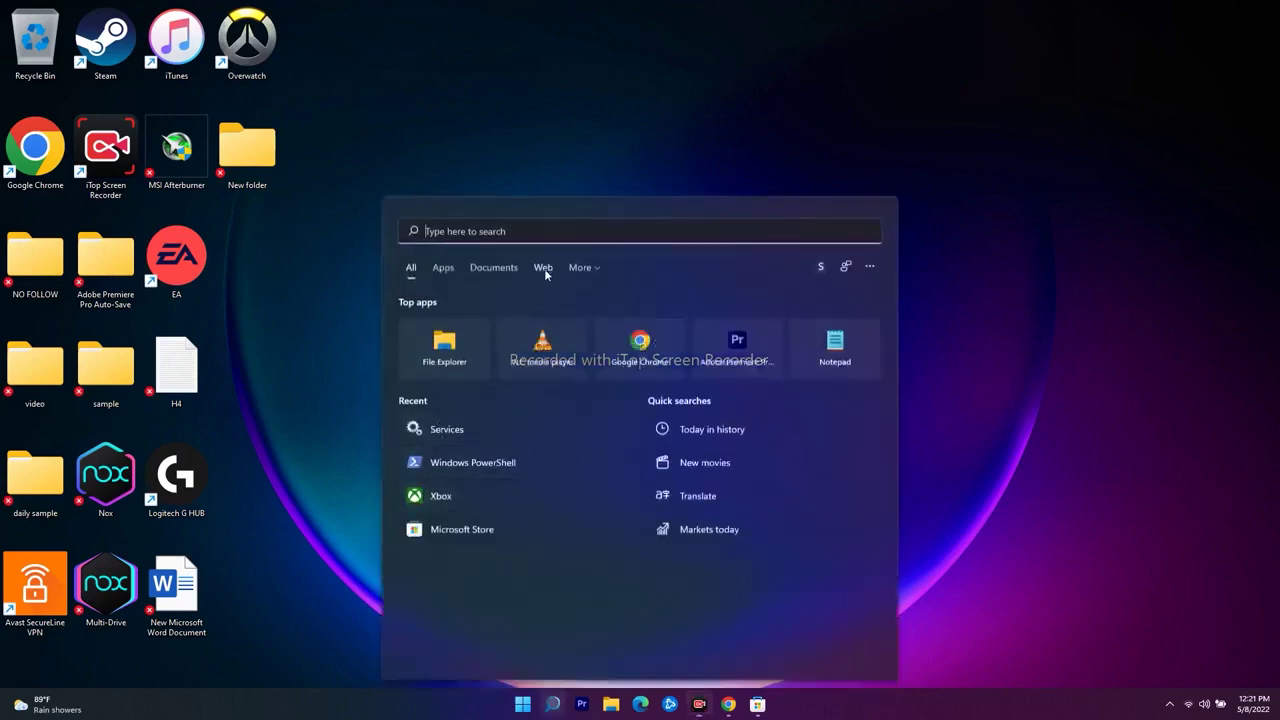
type("sett")
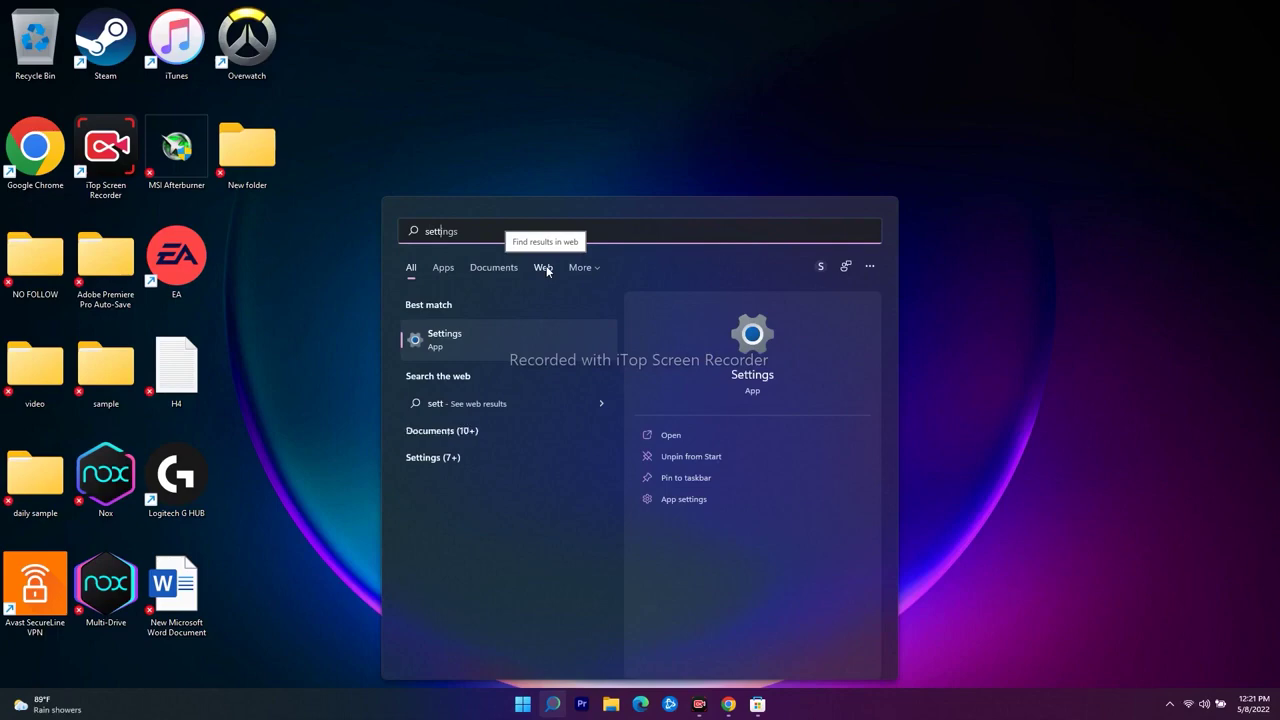
left_click(506, 334)
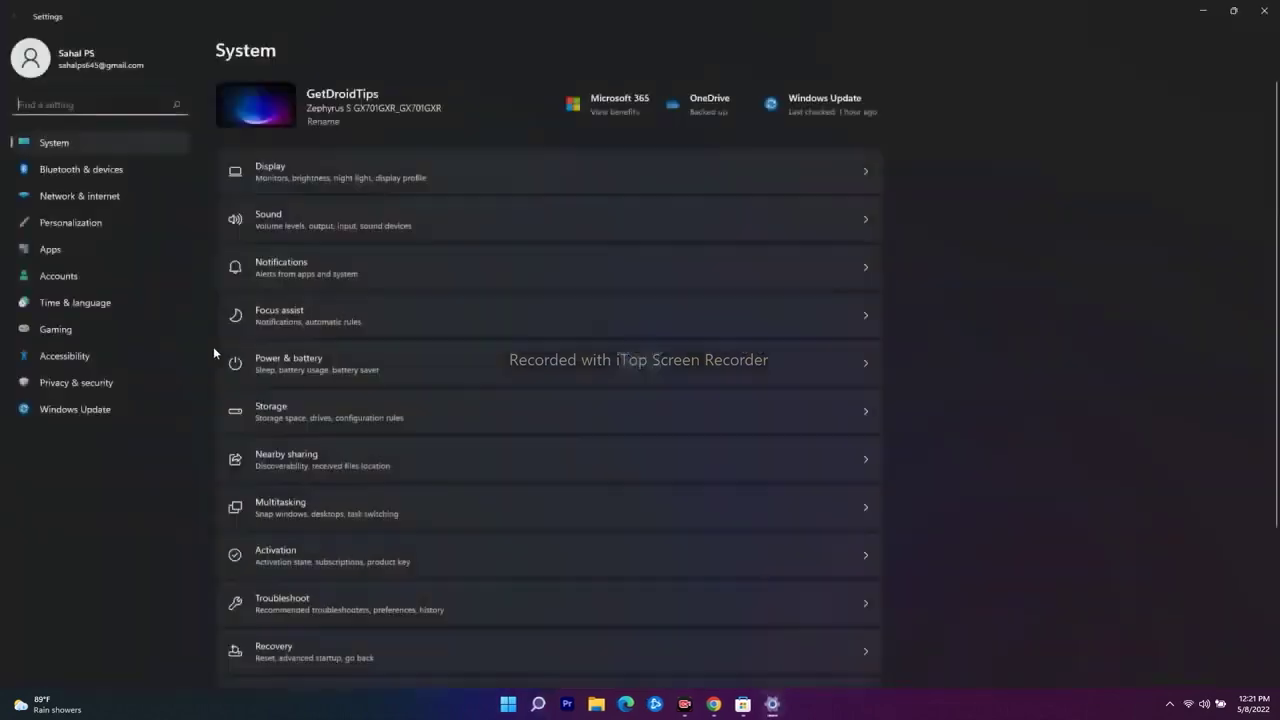
left_click(91, 412)
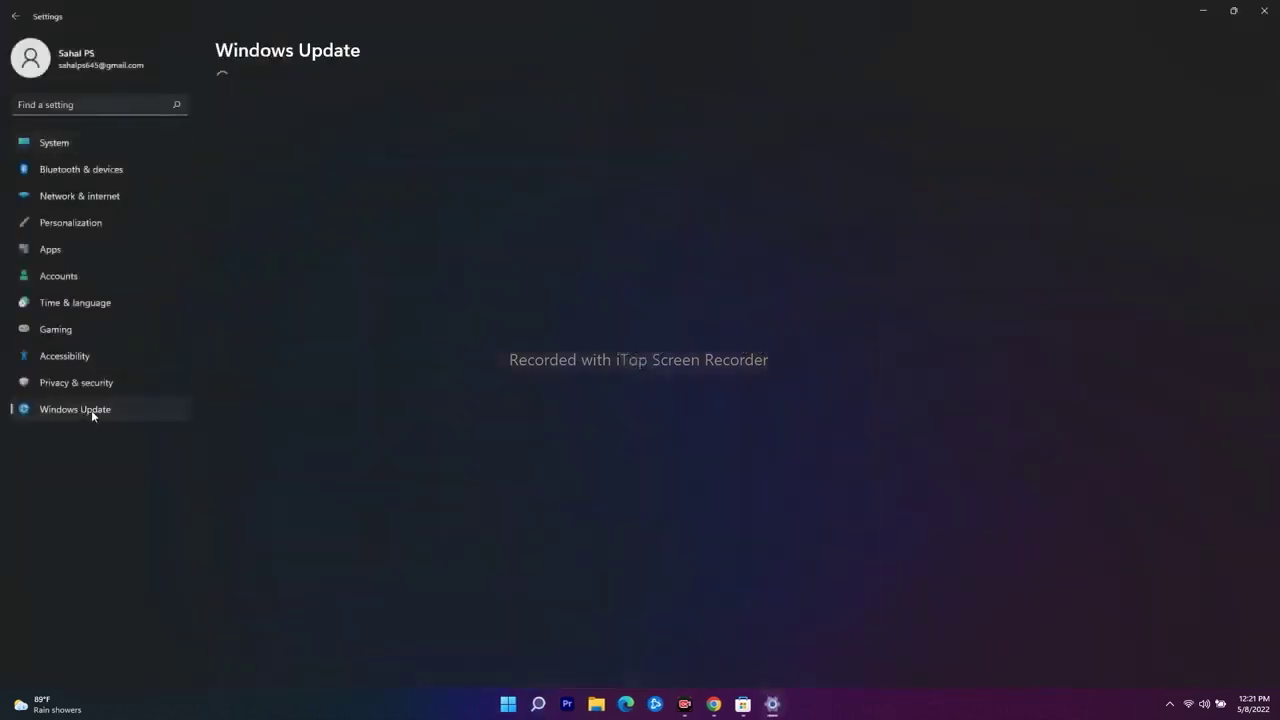
left_click(850, 116)
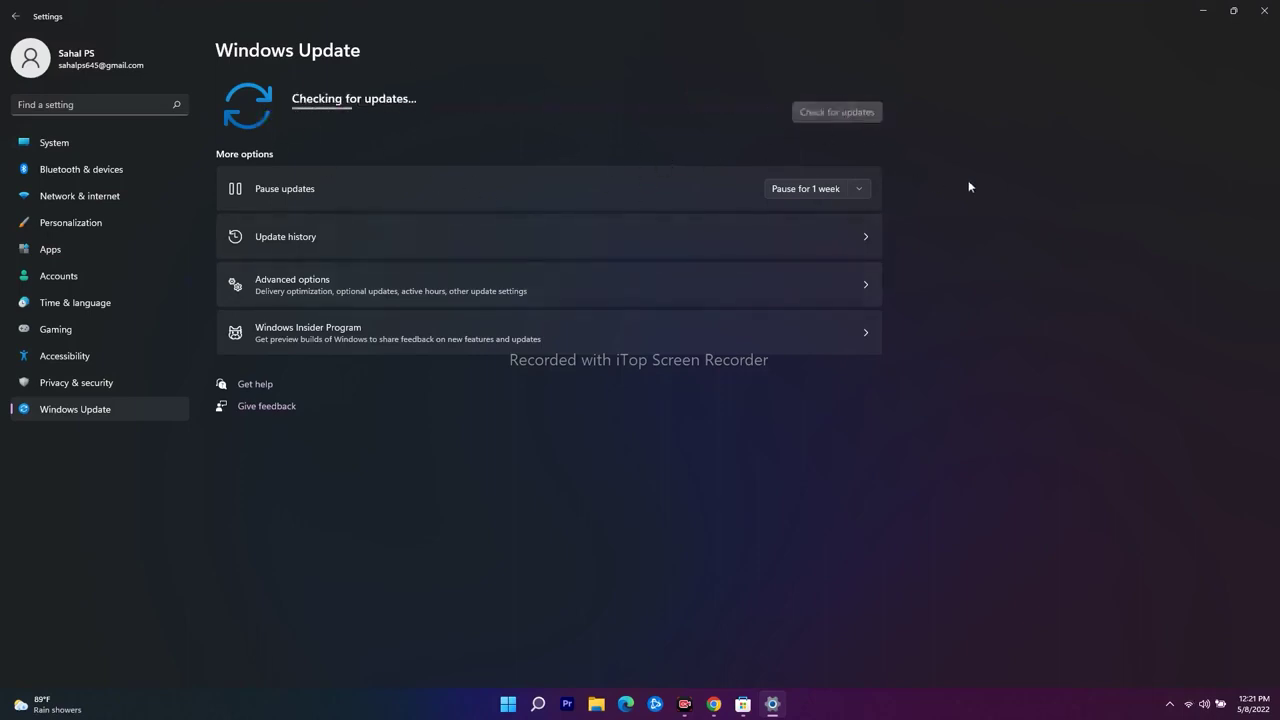
left_click(1202, 11)
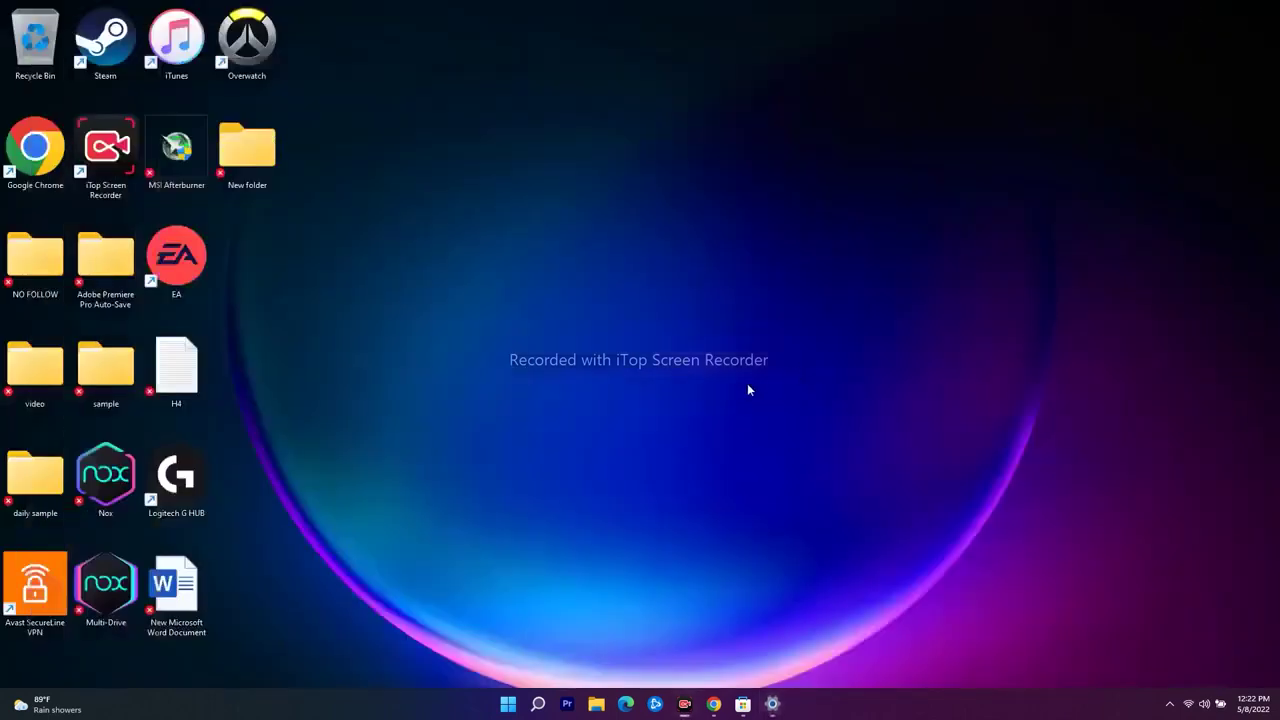
Search Windows for "WSRESET" and run the command to reset the Microsoft Store cache.
left_click(538, 704)
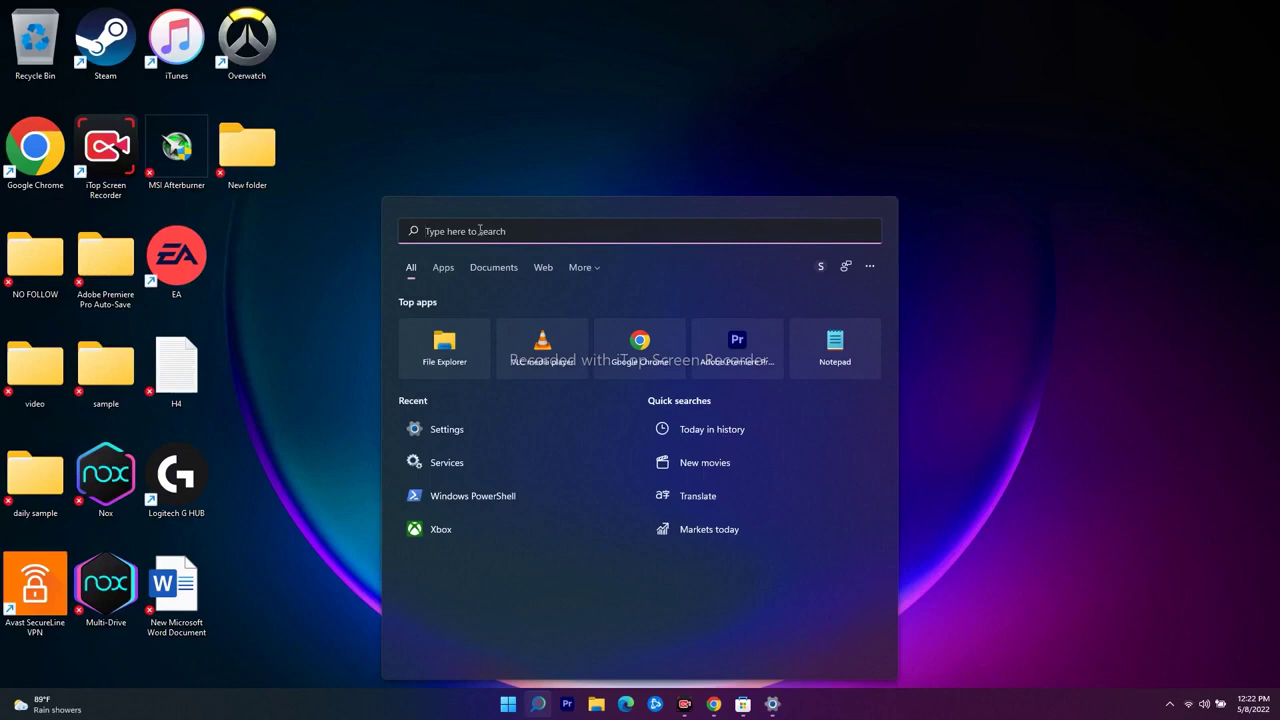
type("WSRE")
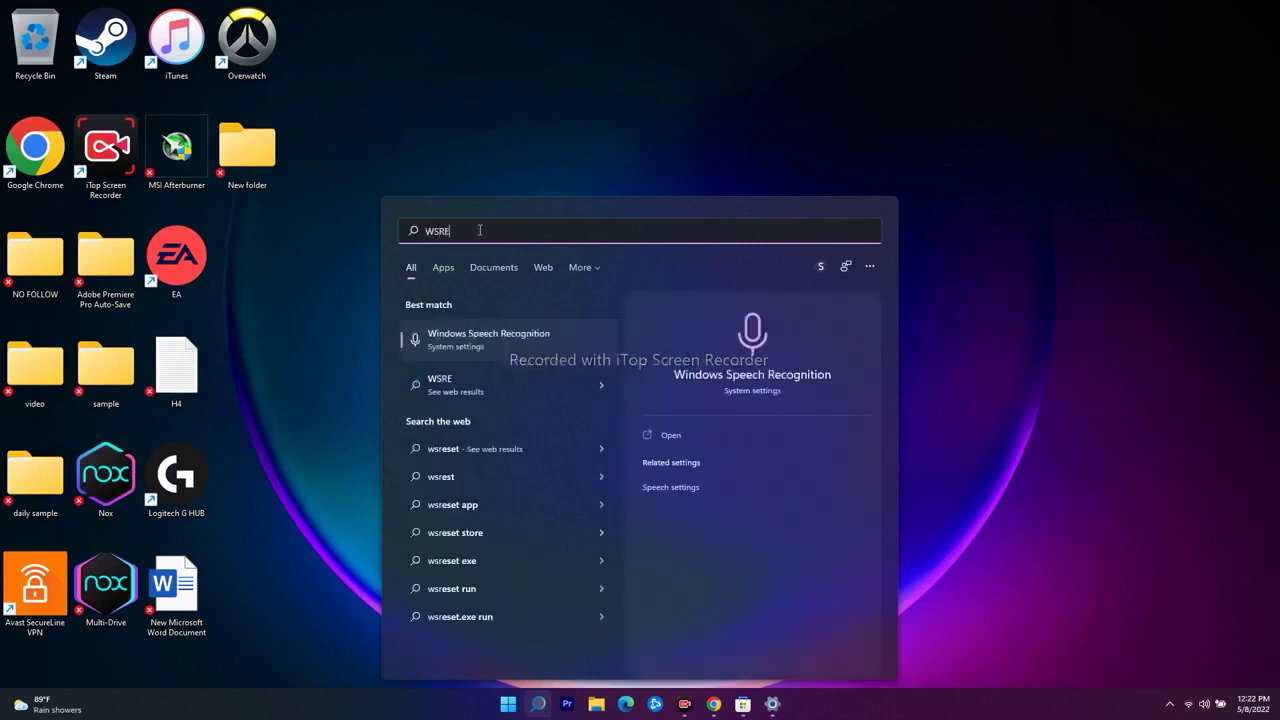
type("SET")
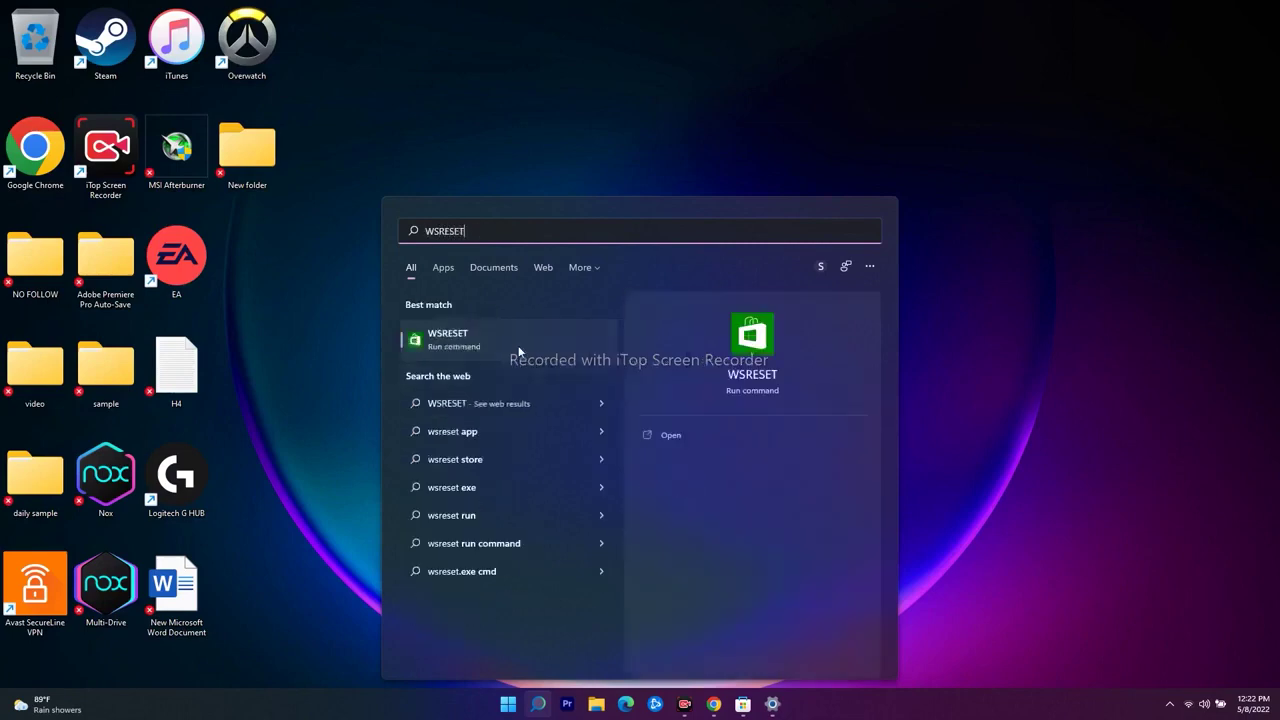
key("Return")
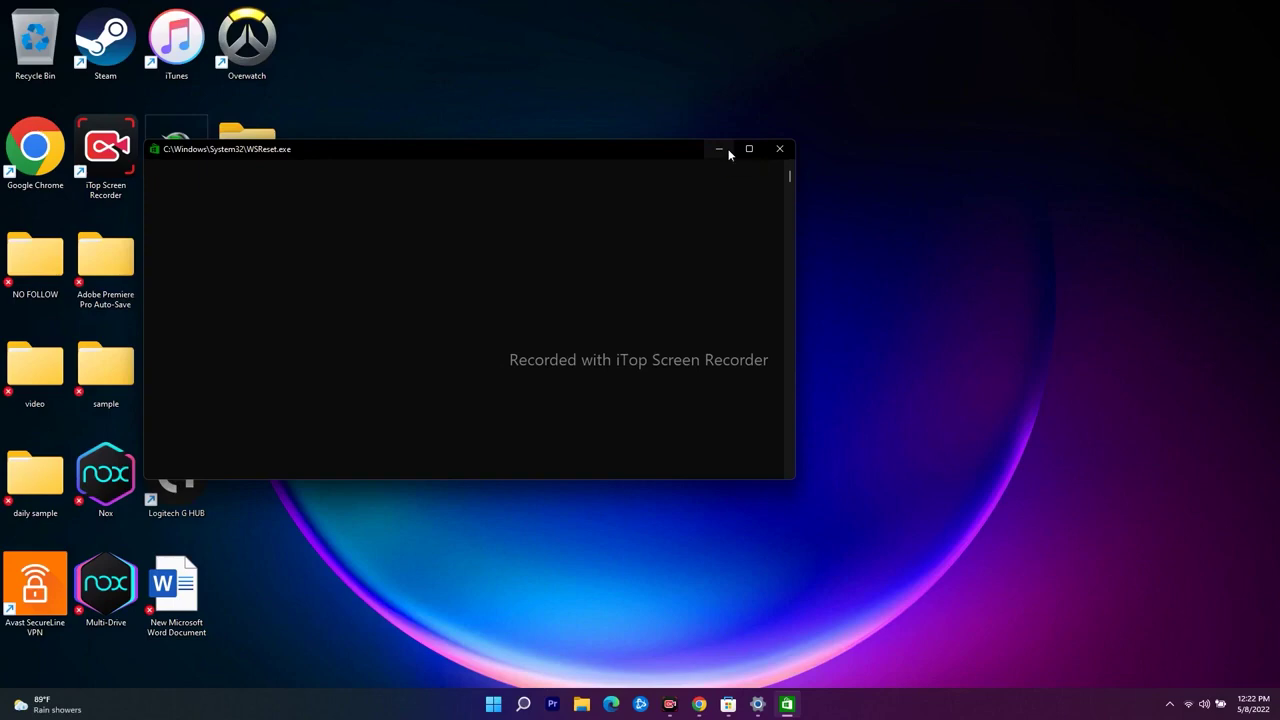
Bring up the computer's Restart option and dismiss it without restarting.
left_click(495, 708)
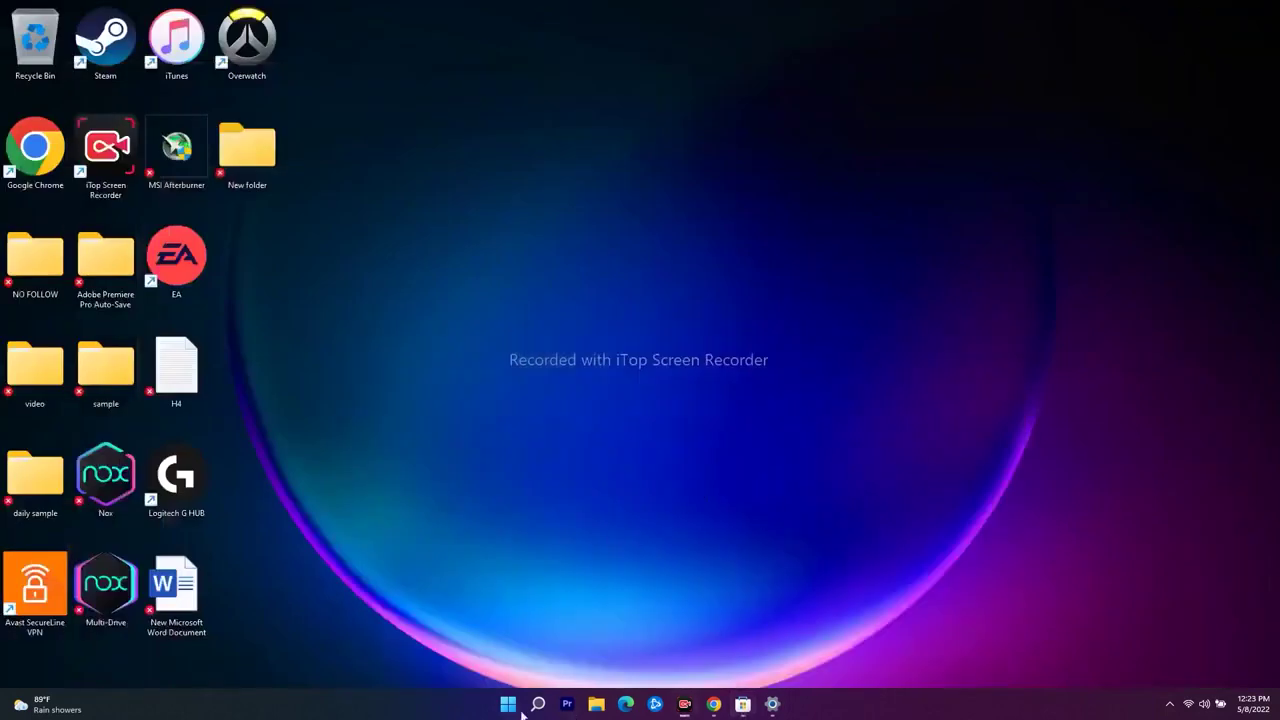
left_click(508, 704)
left_click(805, 658)
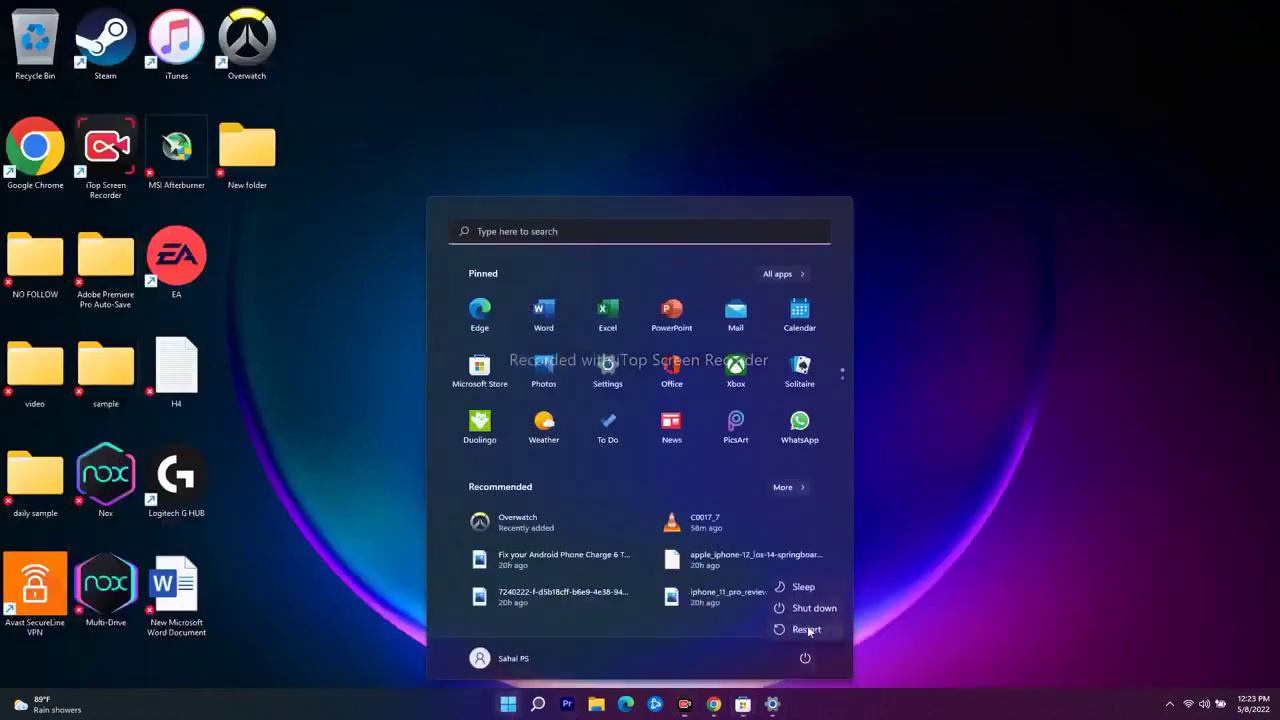
left_click(1058, 505)
left_click(1058, 505)
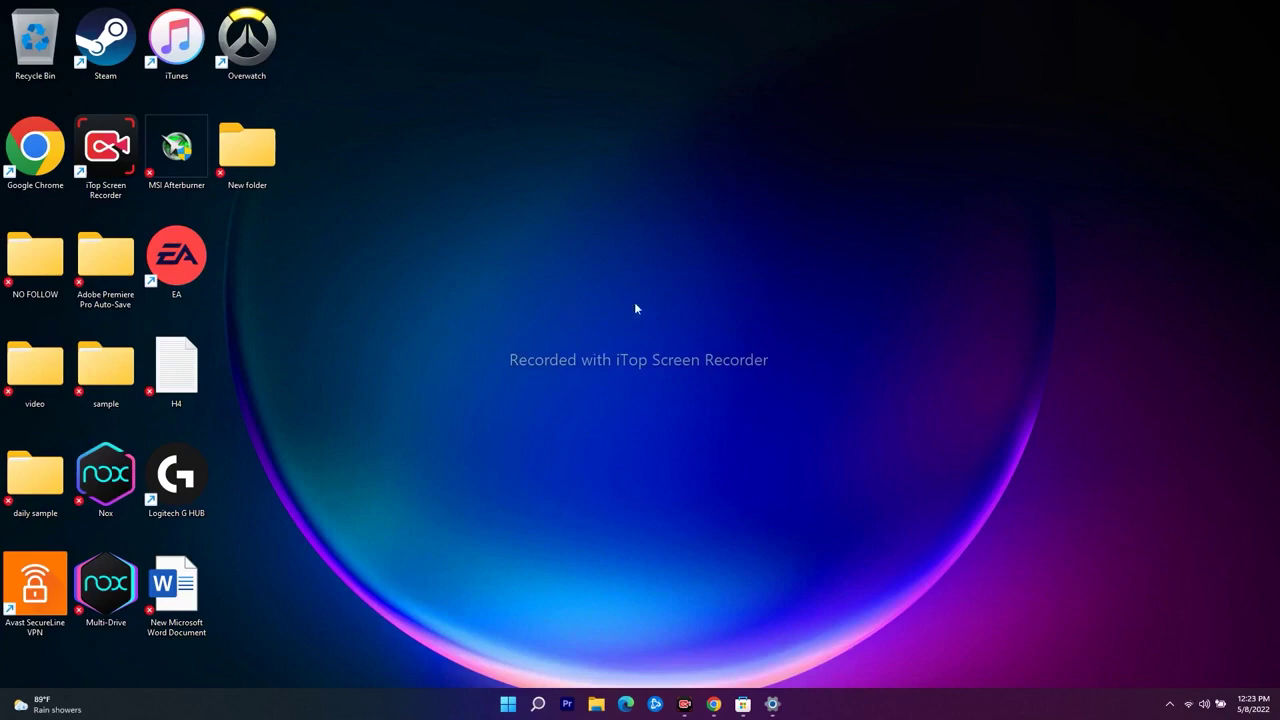
Switch to Chrome and open both Microsoft links under Step 14 of the video description in new tabs.
left_click(716, 705)
scroll(334, 410, "down", 2)
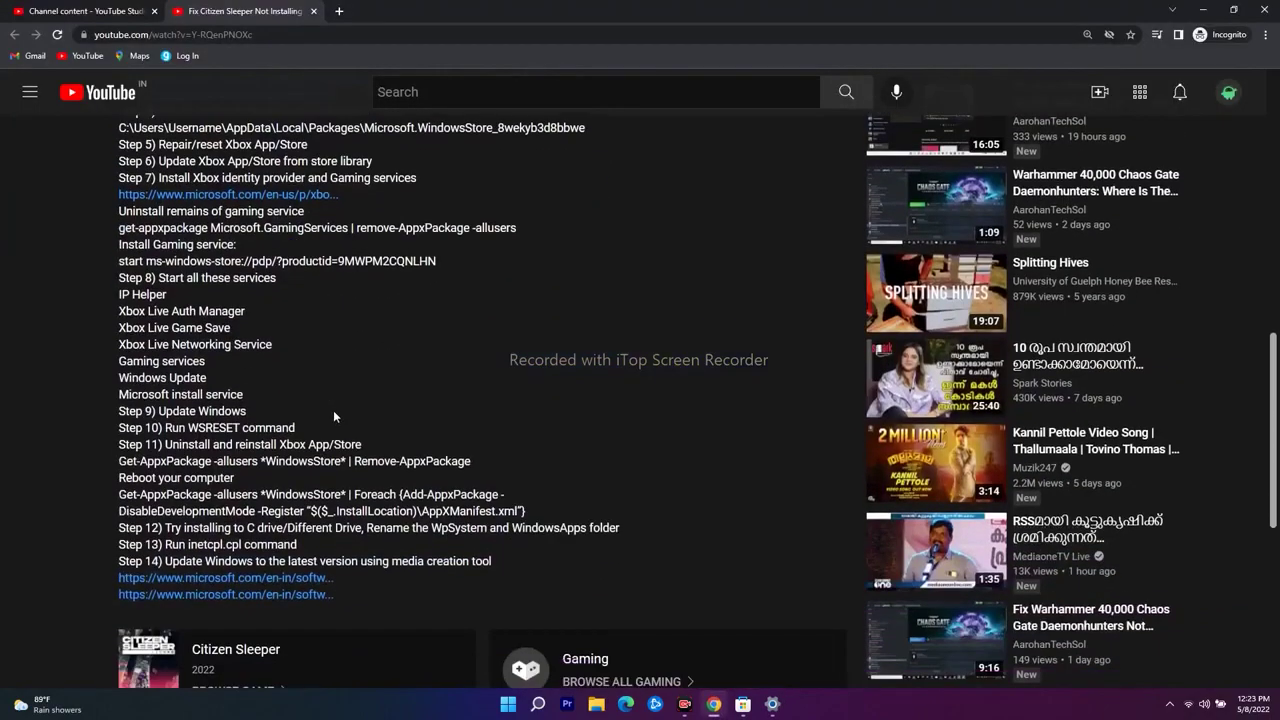
right_click(314, 578)
left_click(368, 467)
right_click(258, 593)
left_click(313, 484)
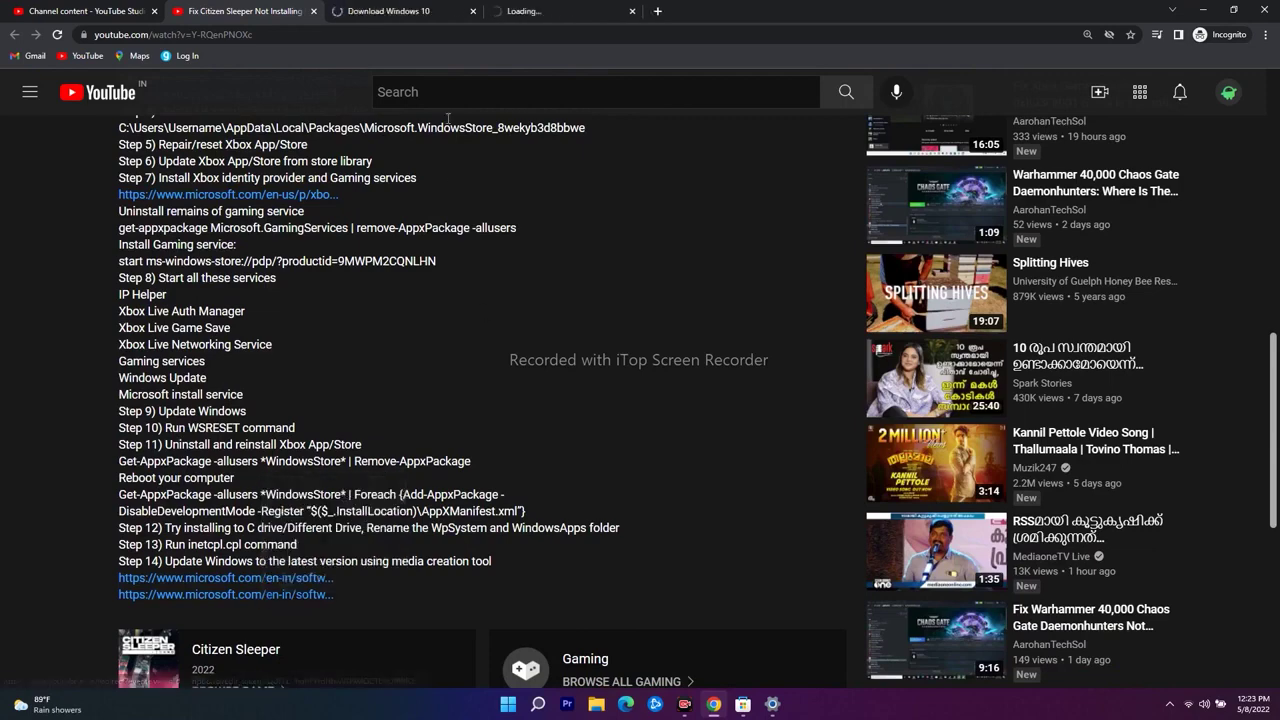
Look through the Download Windows 10 and Download Windows 11 pages for the installation media options.
left_click(390, 11)
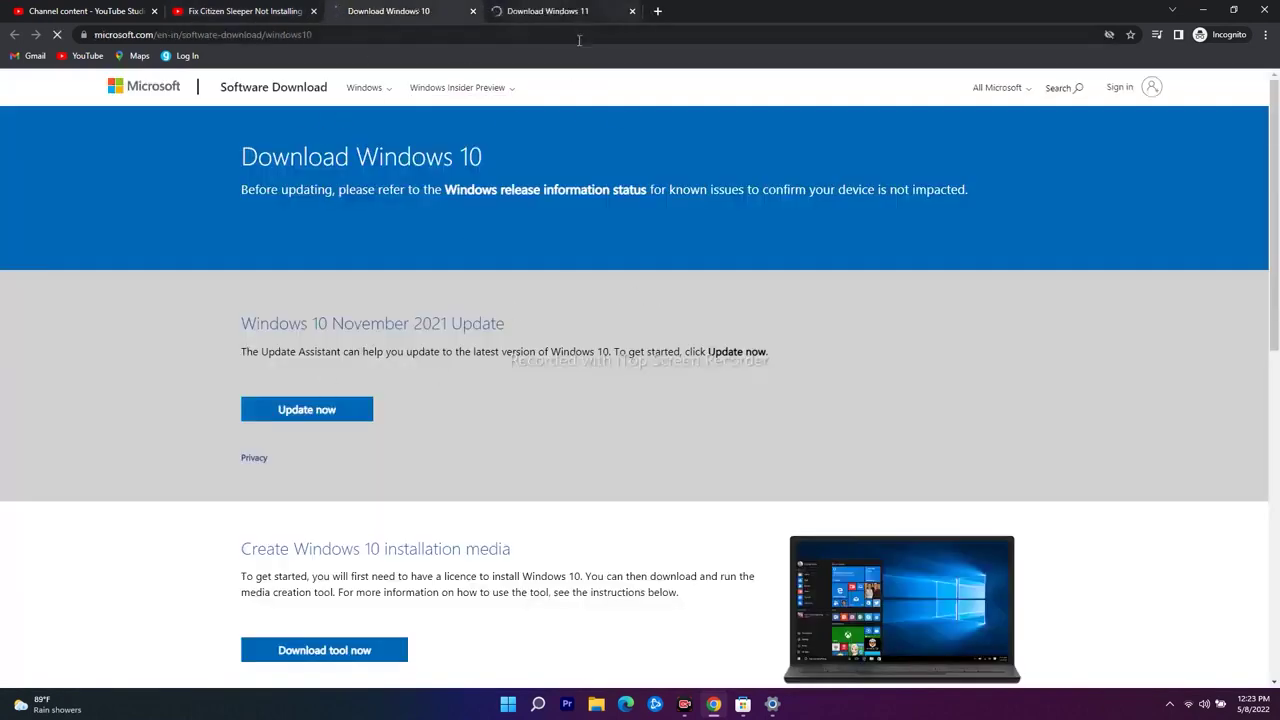
left_click(537, 10)
scroll(572, 385, "down", 6)
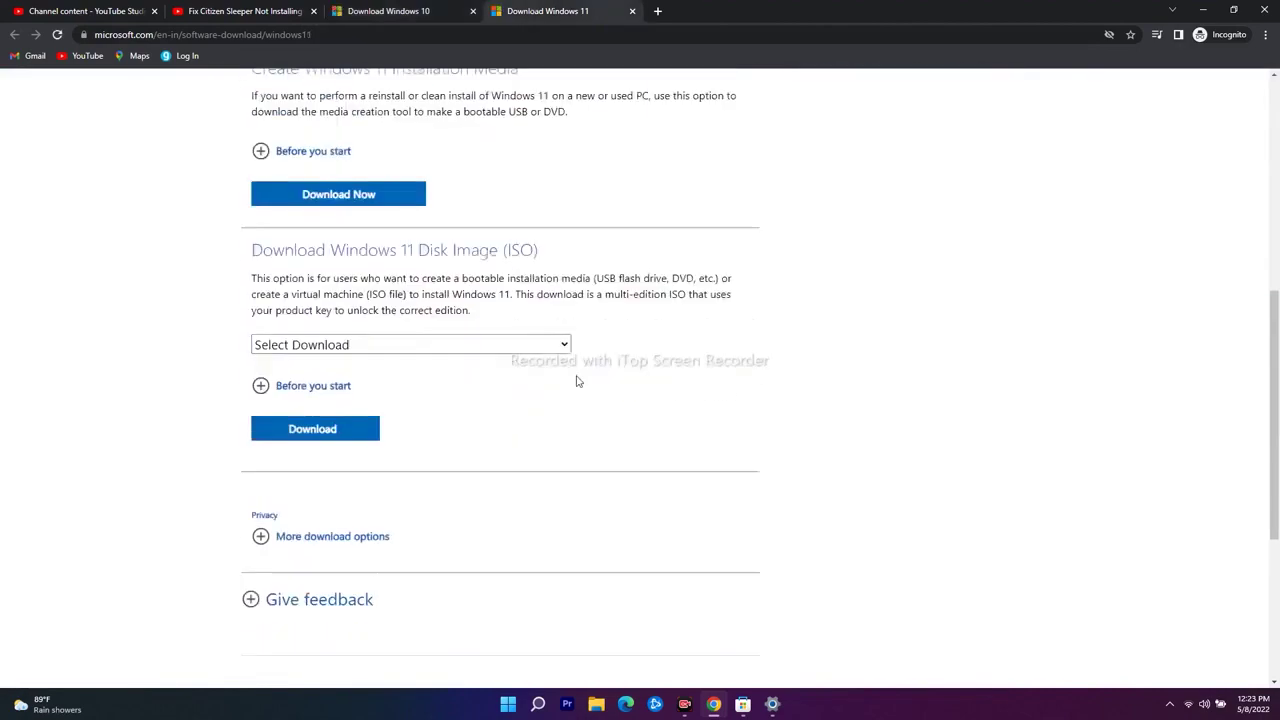
scroll(574, 377, "up", 5)
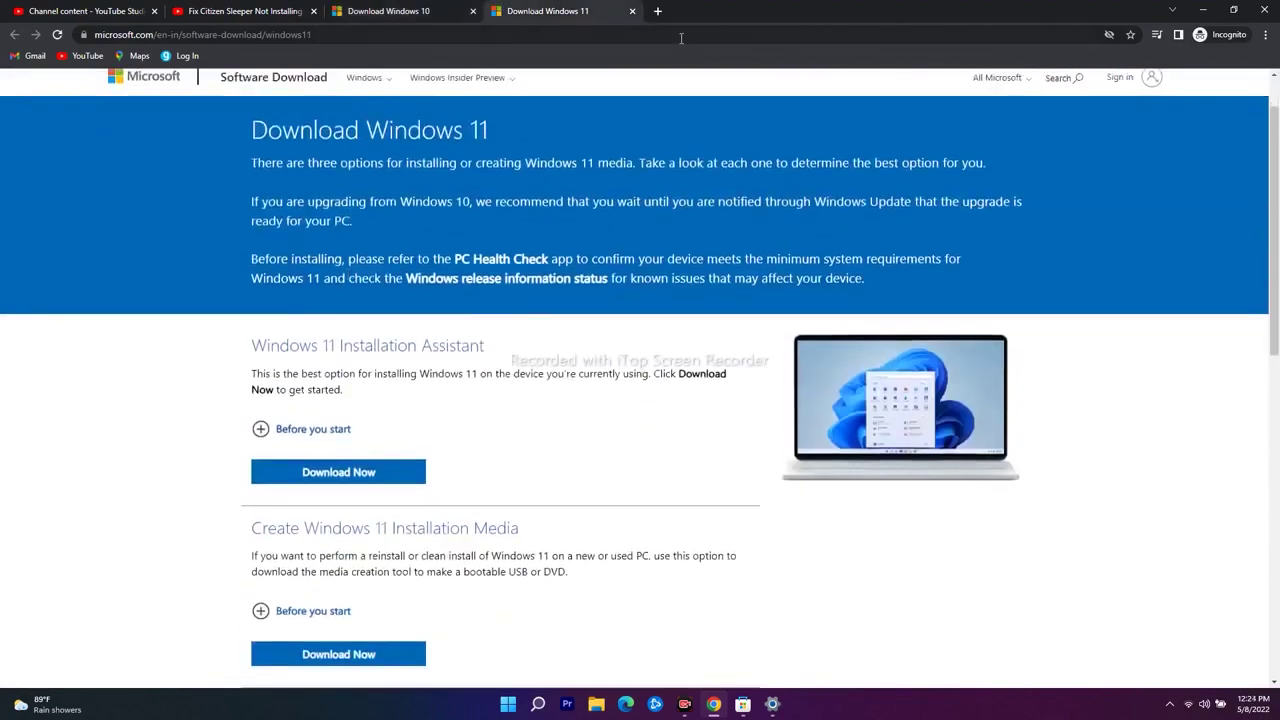
Minimize the browser, bring up Microsoft Store, and close it.
left_click(1203, 9)
left_click(743, 704)
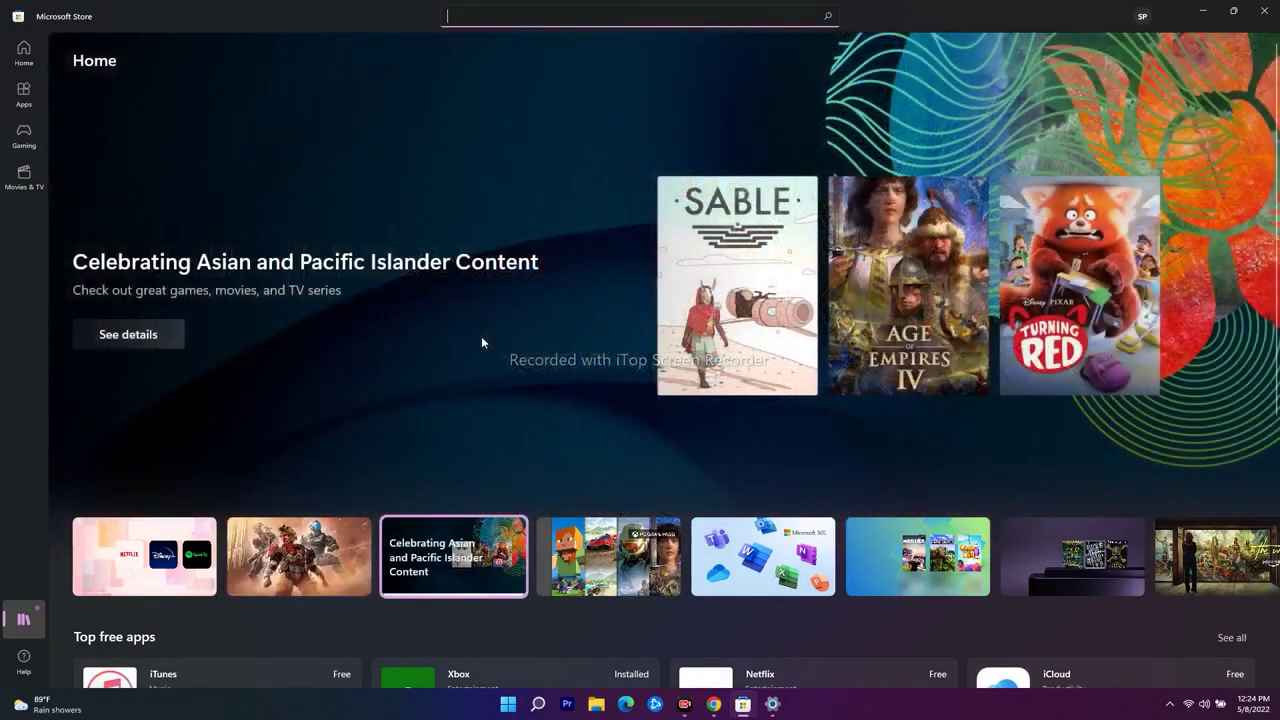
key("alt+F4")
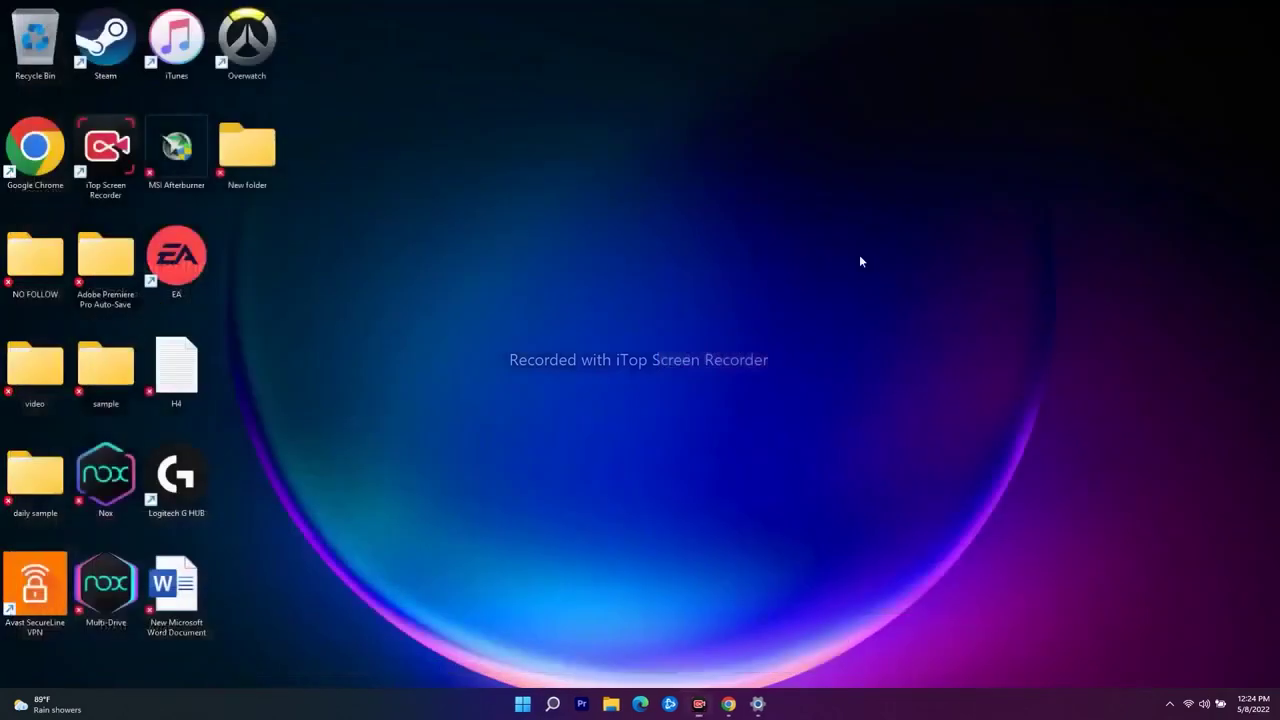